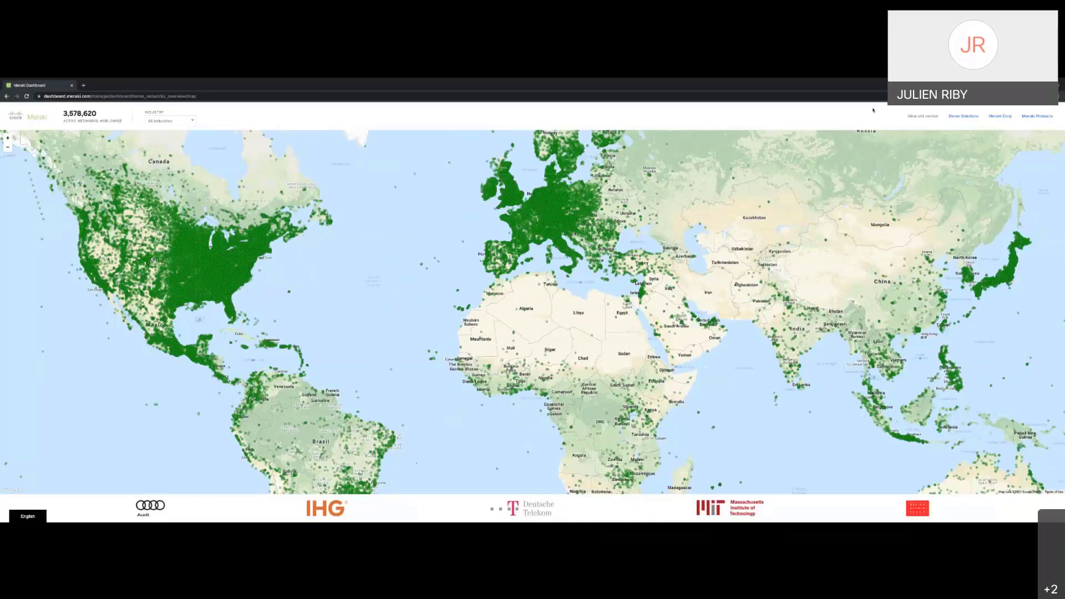
Open the Meraki Corp demo organization and enlarge the browser page zoom until the networks table is easily readable.
click(998, 117)
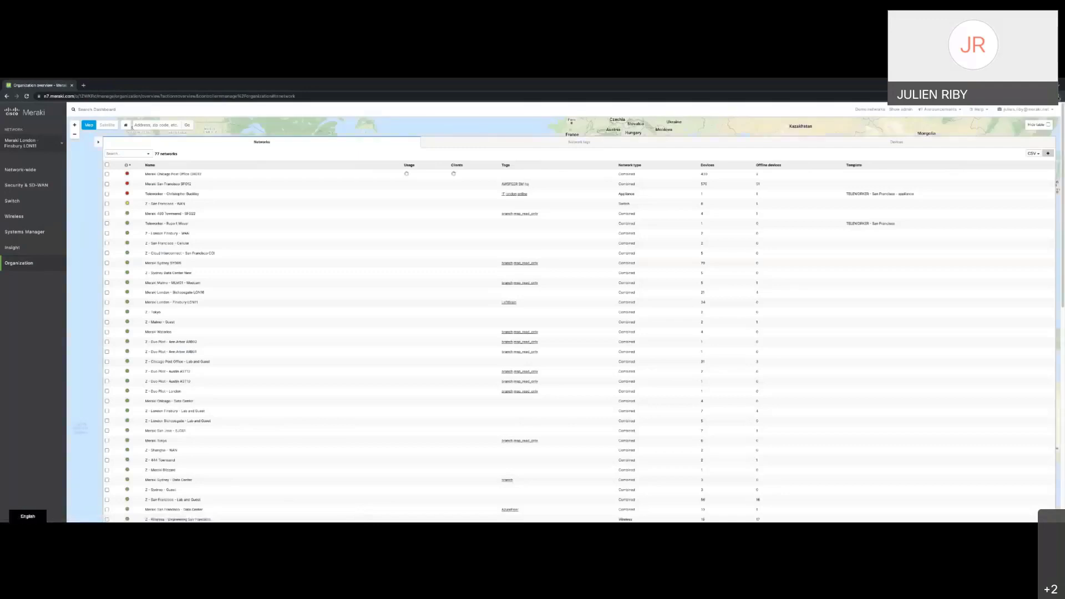
click(1058, 96)
click(1041, 164)
click(1041, 164)
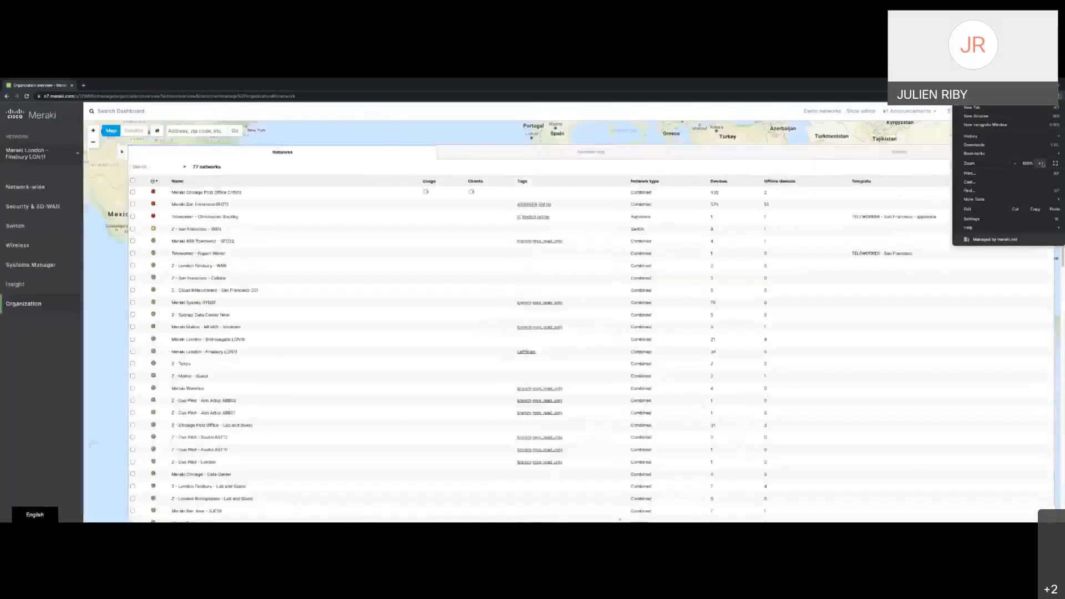
click(1041, 163)
click(1043, 164)
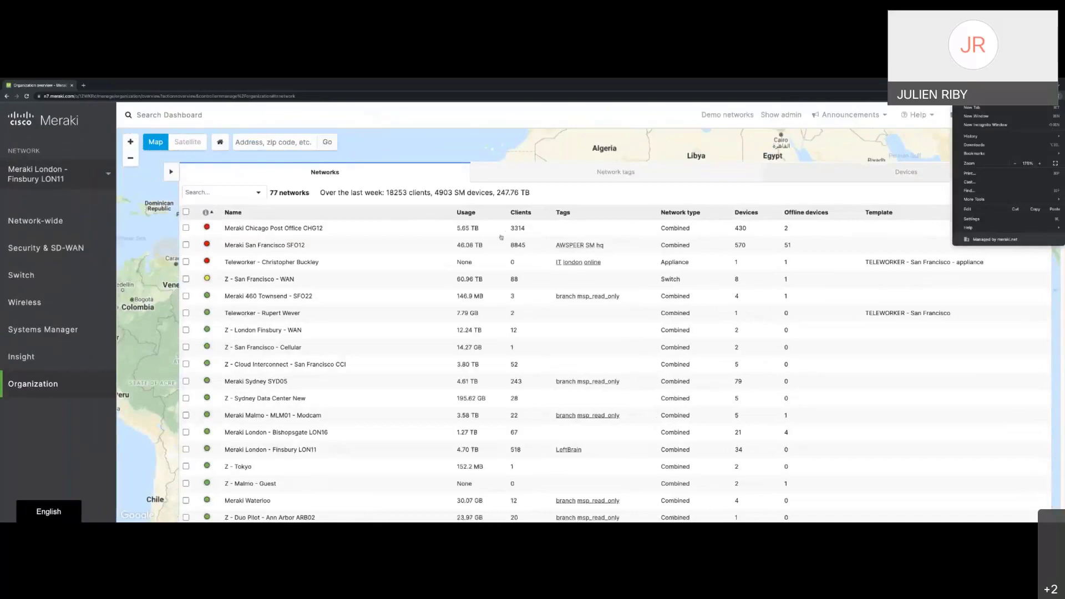
Collapse the networks table to examine the sites on the world map, including Asia, and expand the table again.
click(172, 172)
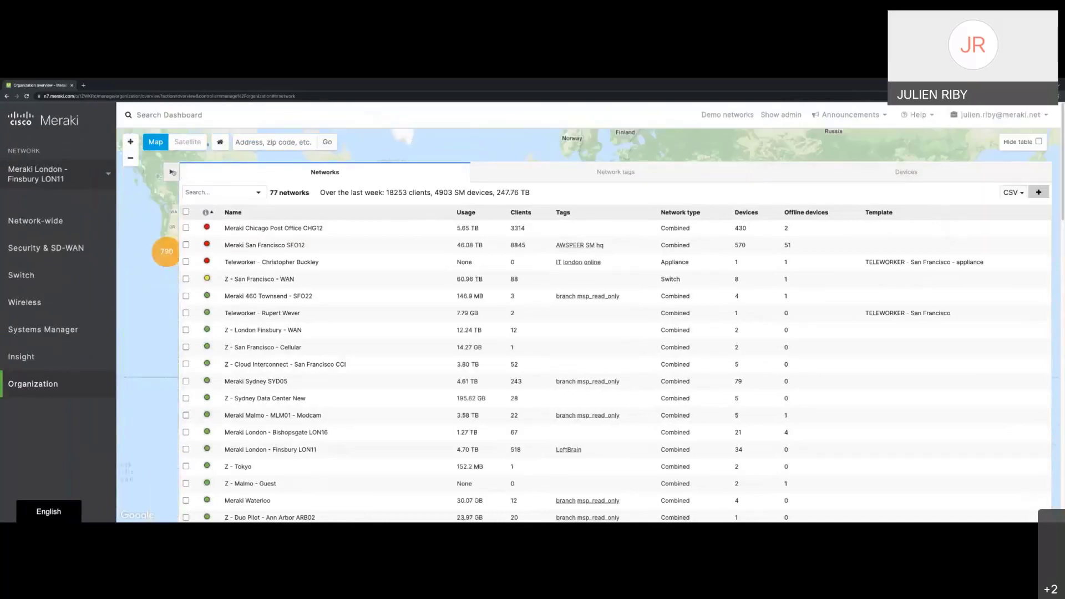
click(173, 172)
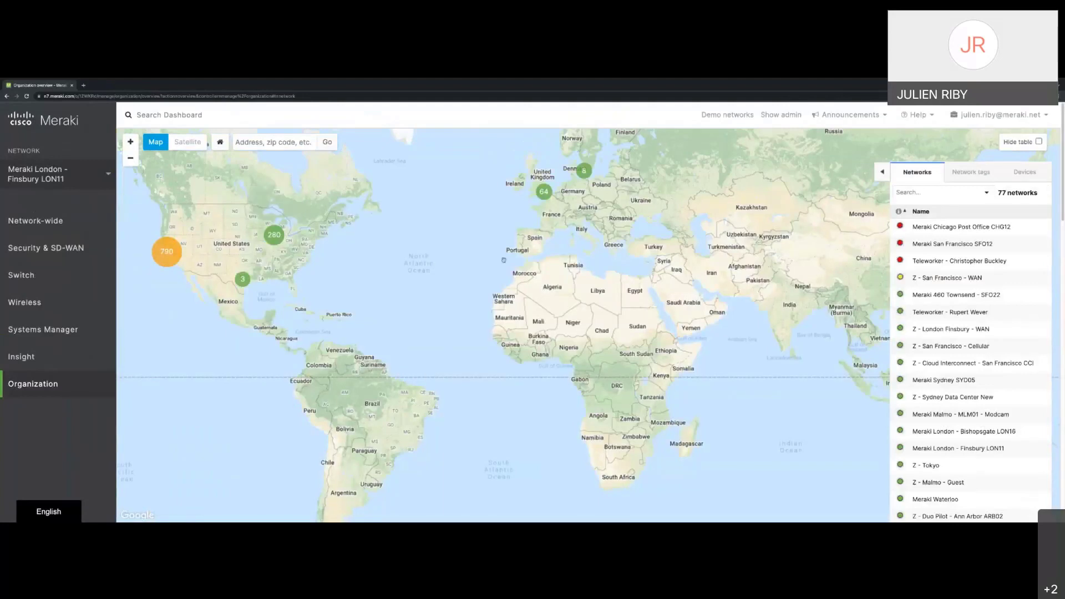
drag(532, 275, 427, 299)
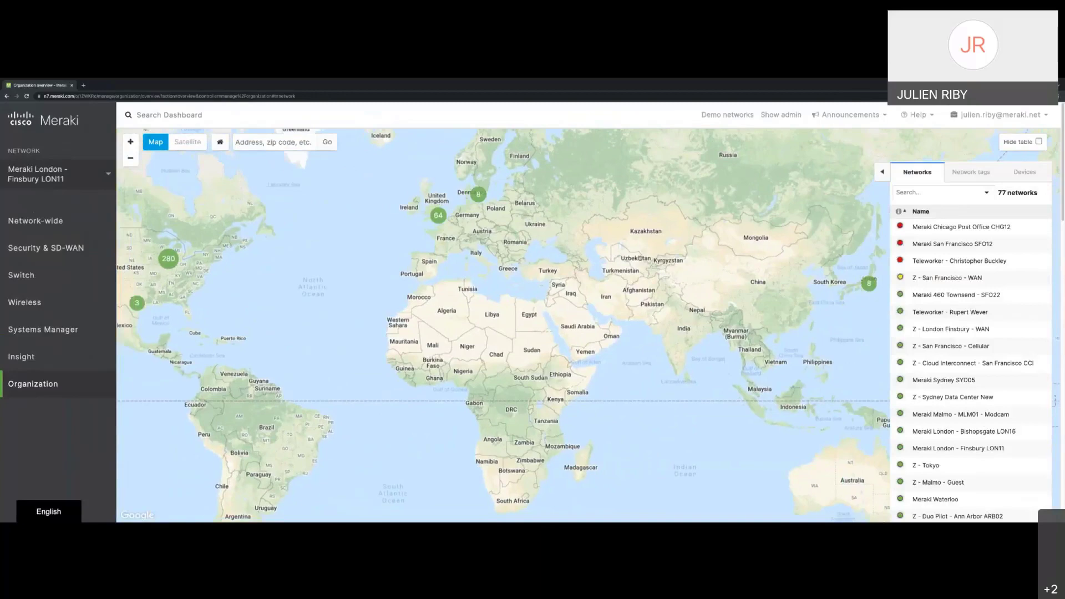
click(882, 171)
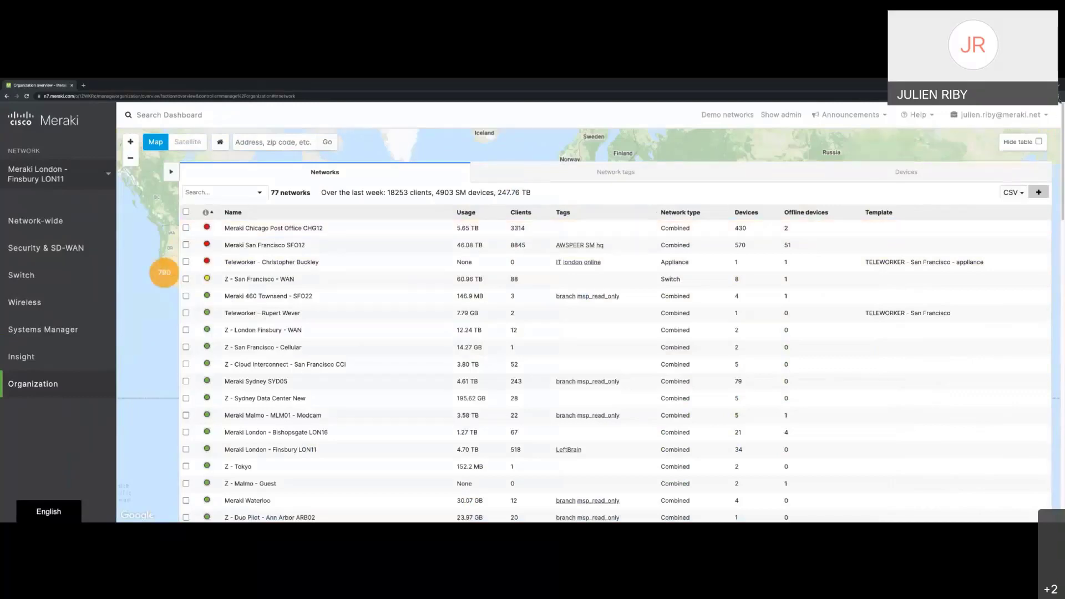
Load dashboard.meraki.com in a new incognito window and enlarge the page zoom of its login page.
click(1058, 96)
click(1035, 124)
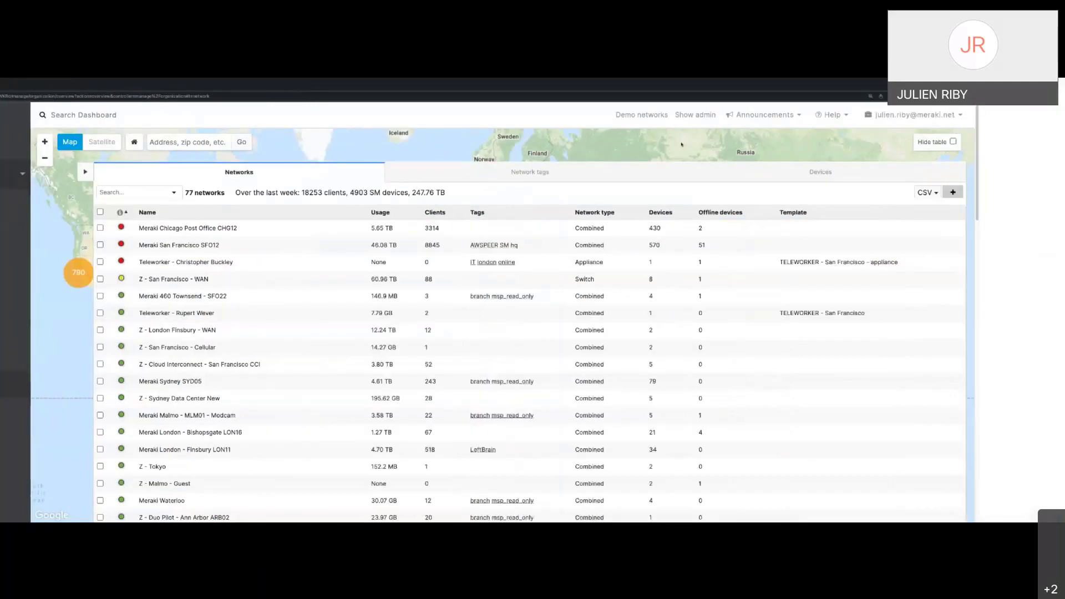
text(das)
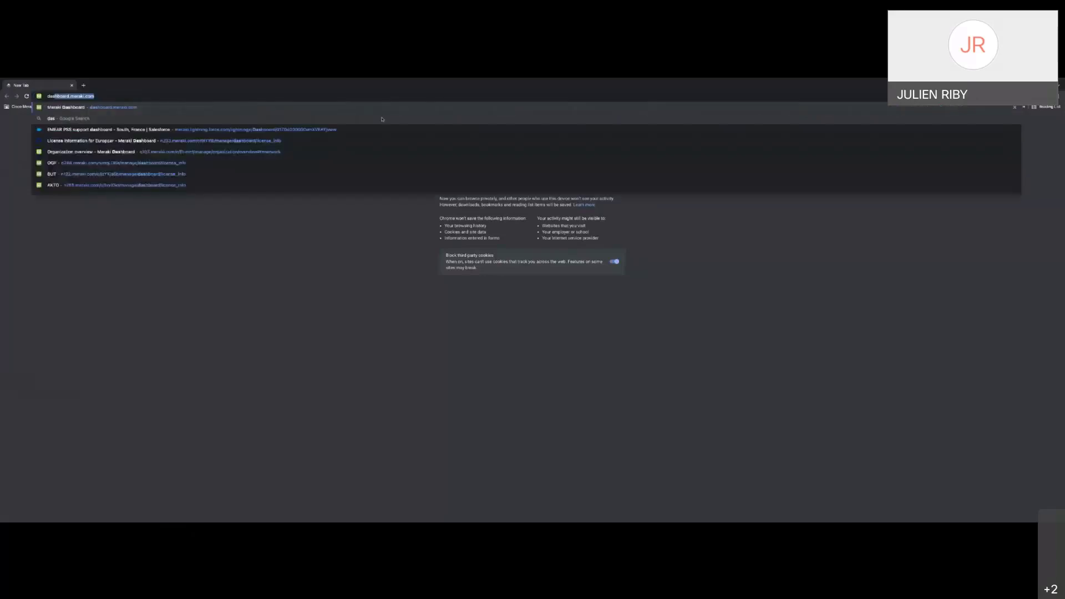
key(Return)
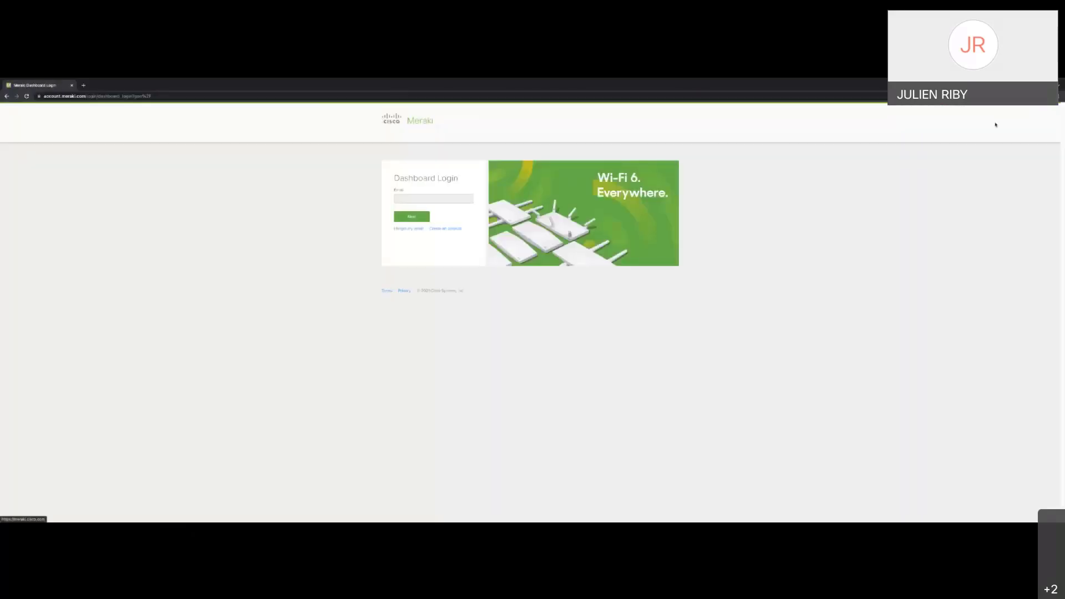
click(1057, 96)
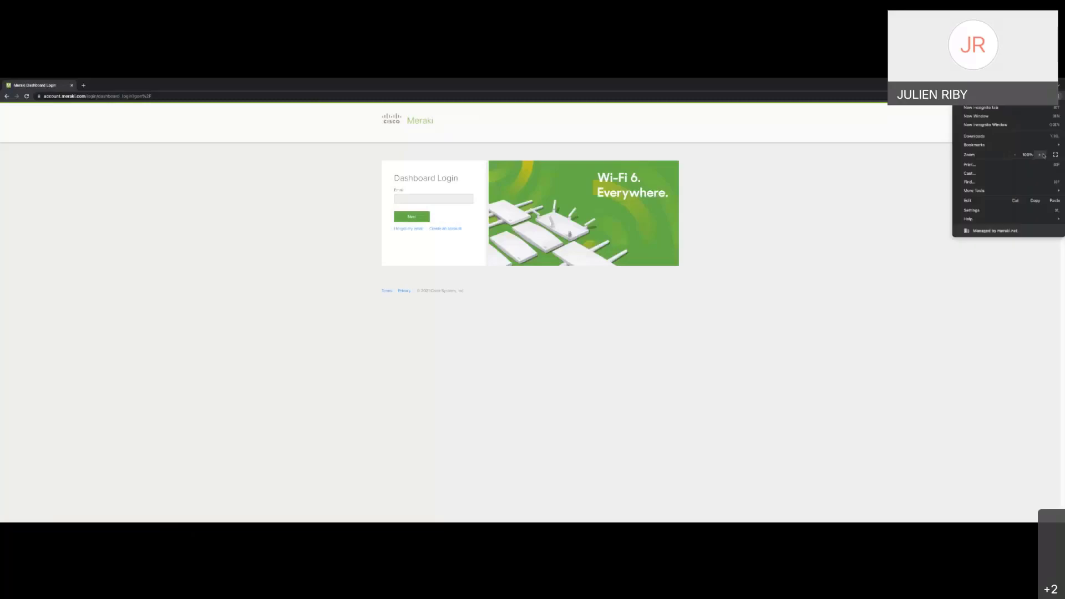
click(1042, 155)
click(1042, 155)
click(1042, 155)
click(949, 157)
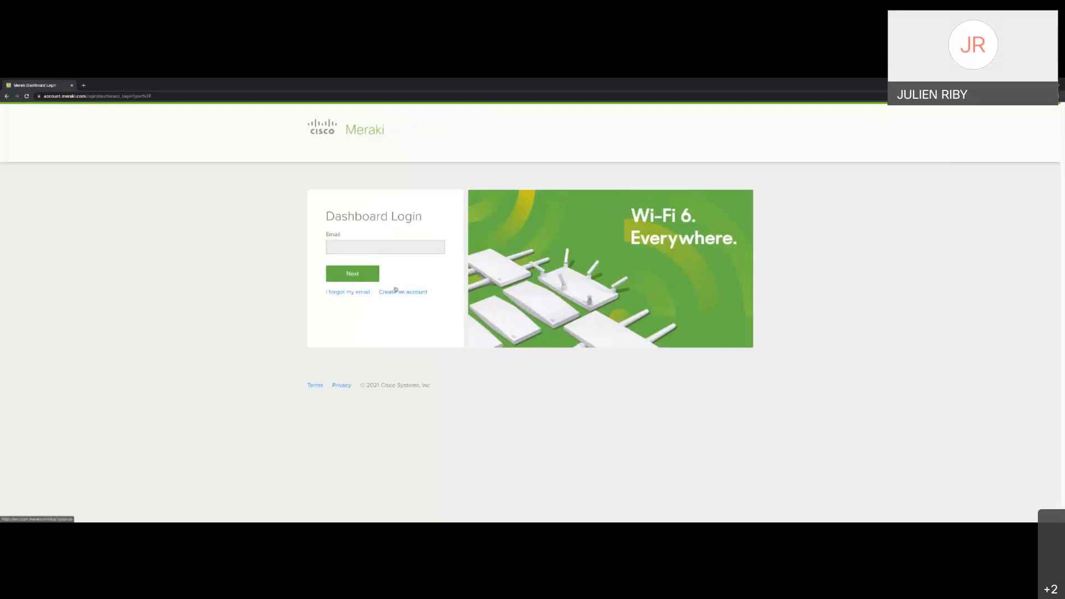
Start creating a dashboard account with Europe as the region and proceed to the registration form.
click(415, 292)
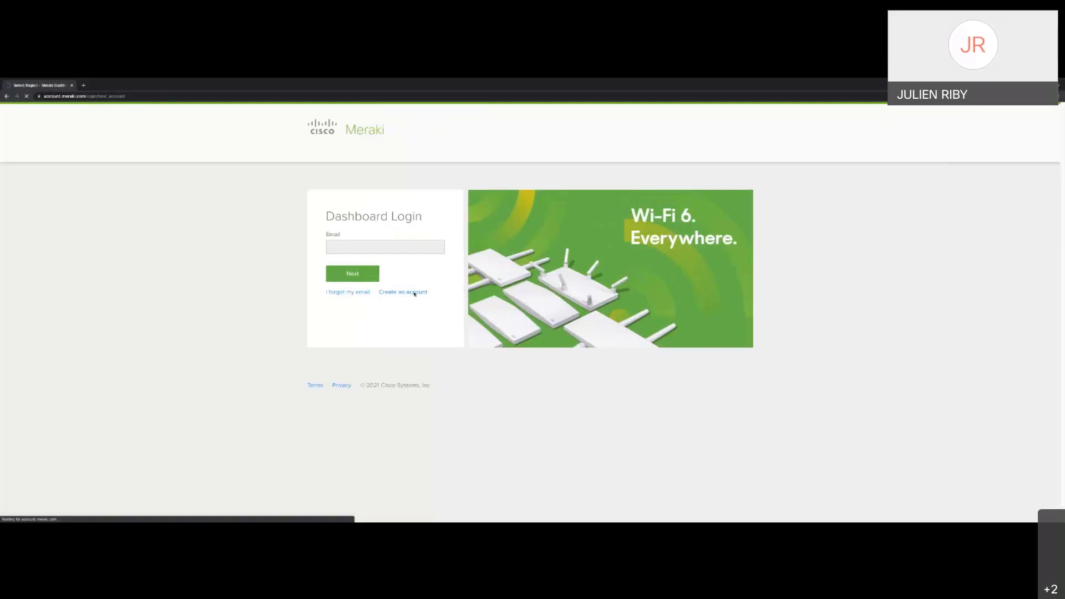
click(409, 178)
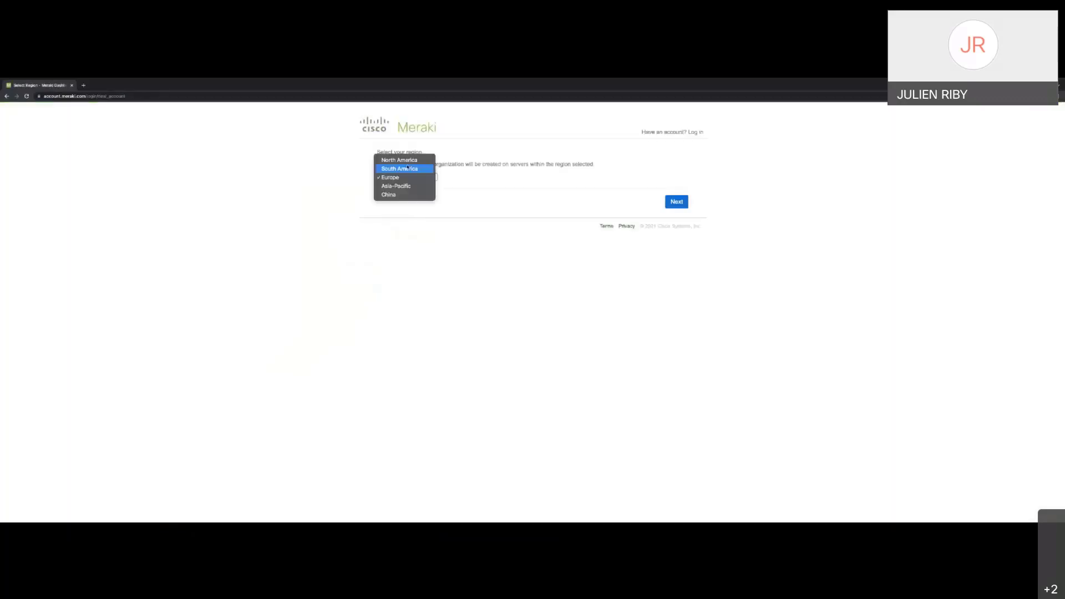
click(405, 178)
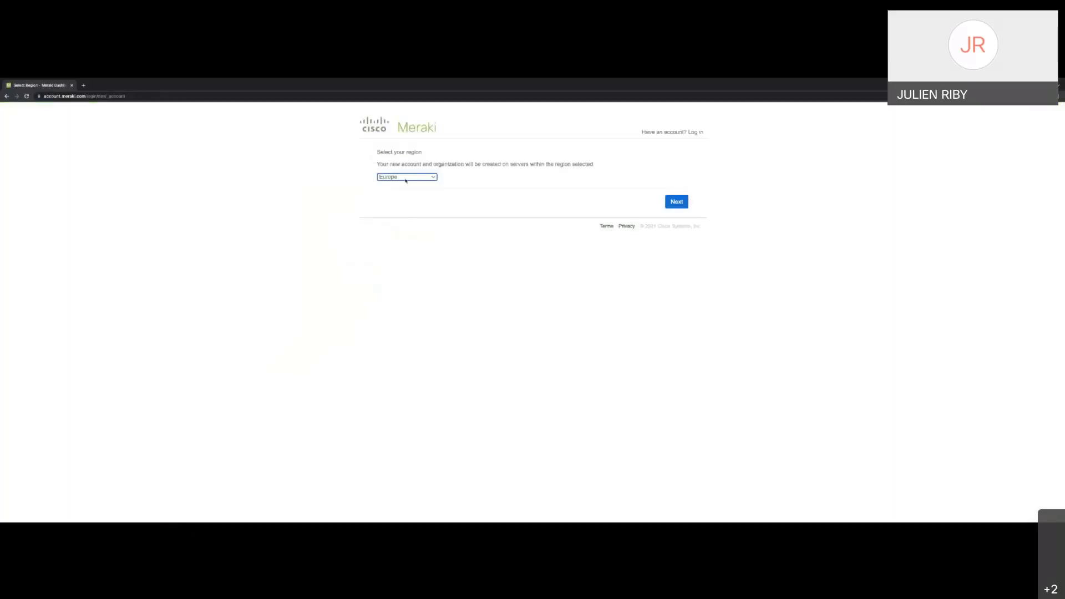
click(669, 203)
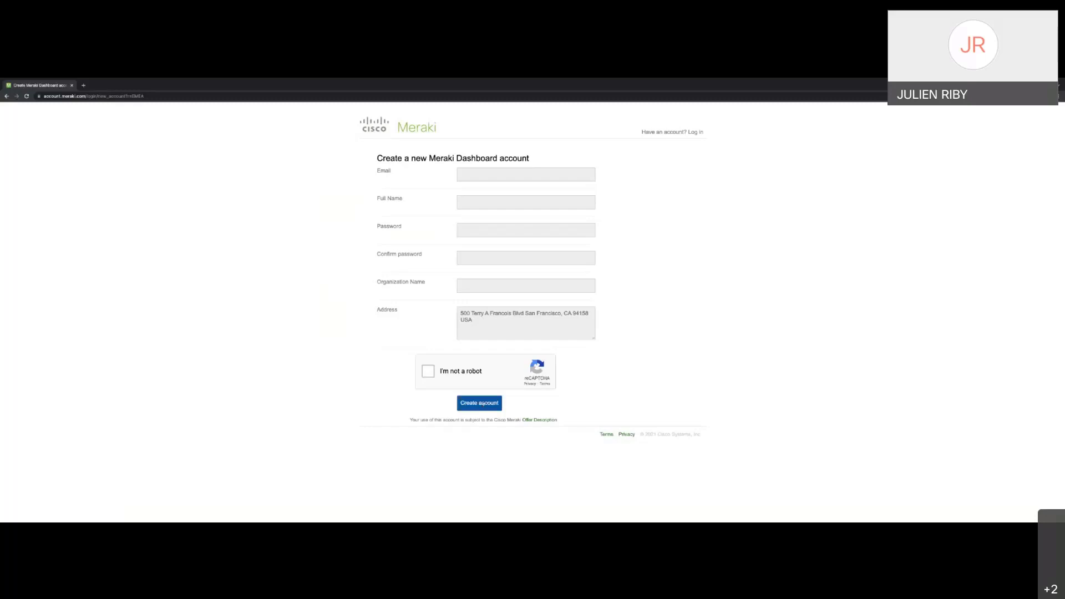
Switch back to the Meraki Corp organization window and open the organization's Inventory page.
key(alt+Tab)
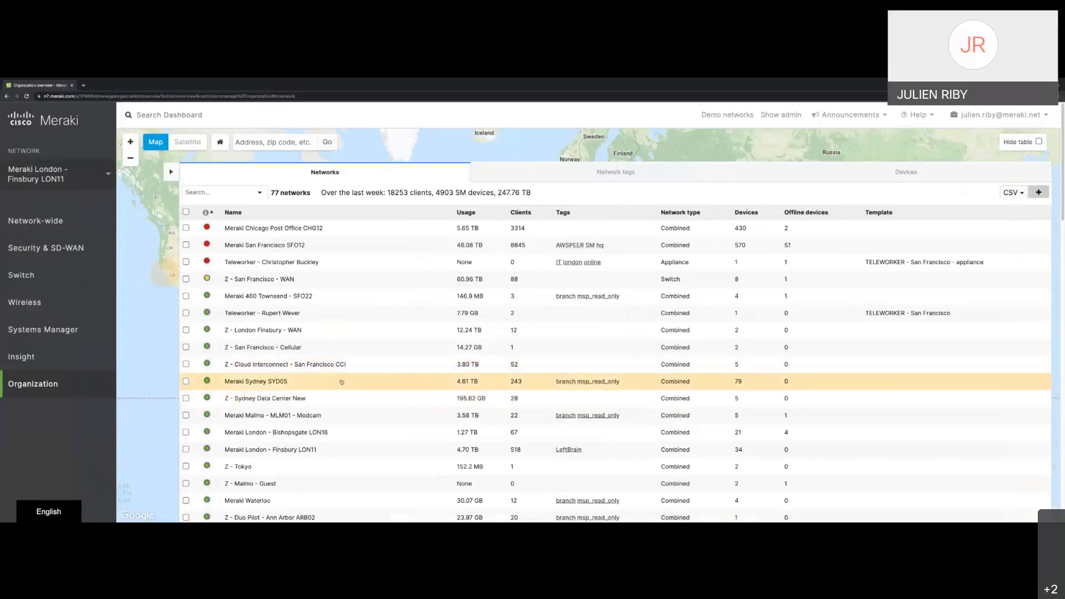
mouse_move(61, 384)
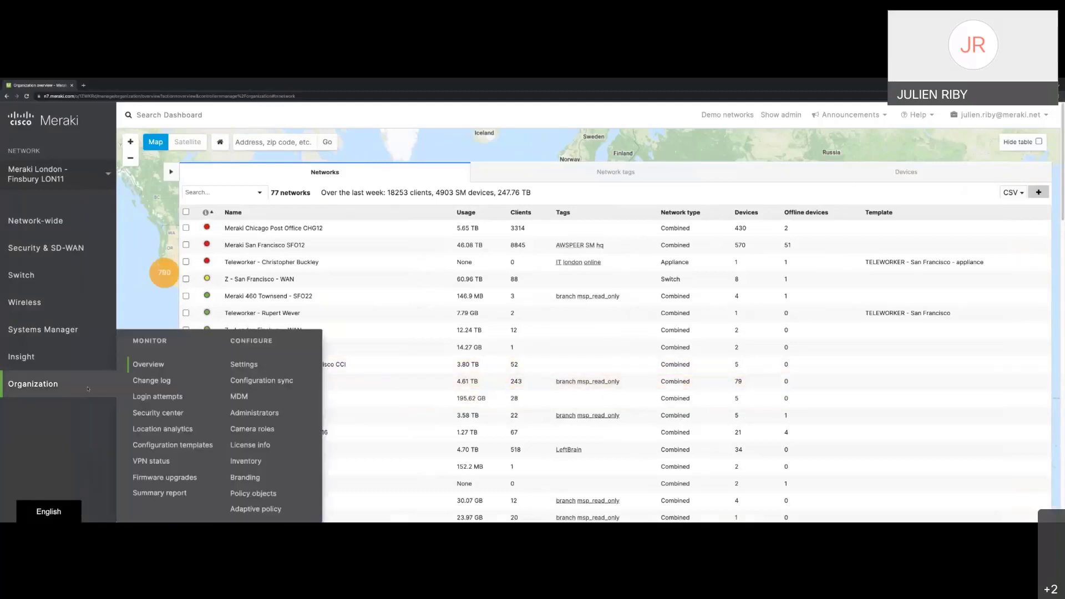
click(250, 461)
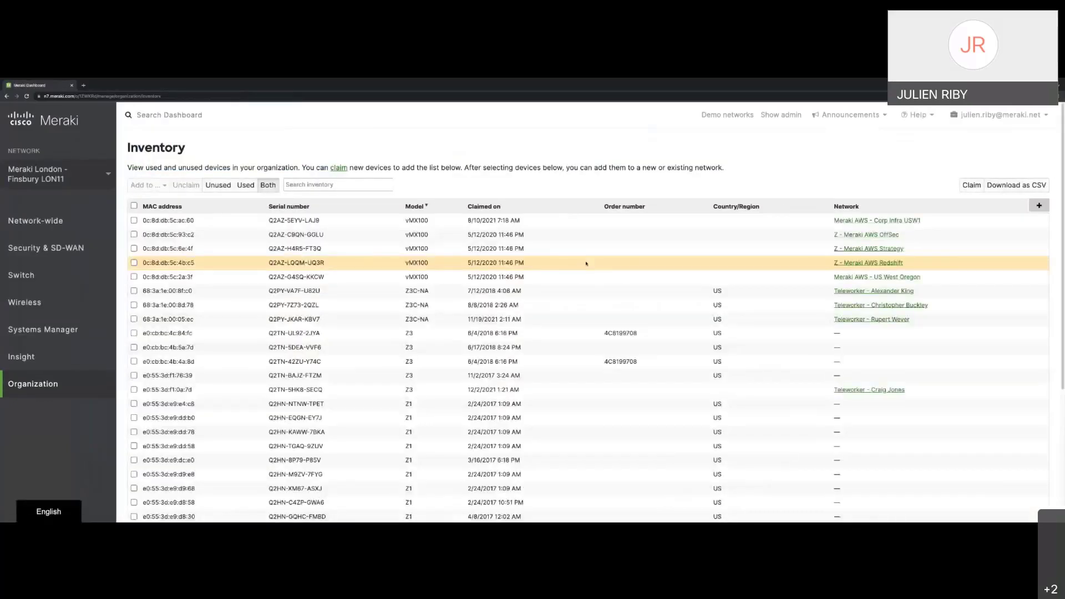
Open the device claim dialog, examine its serial and order number entry, and close it without claiming anything.
click(971, 186)
drag(420, 284, 456, 283)
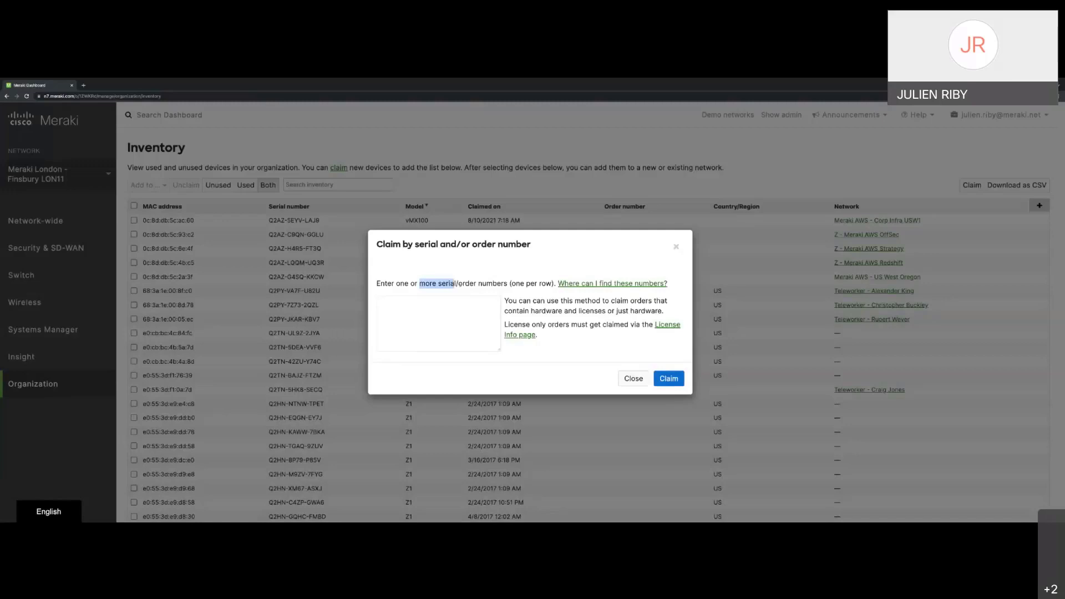
drag(458, 284, 507, 284)
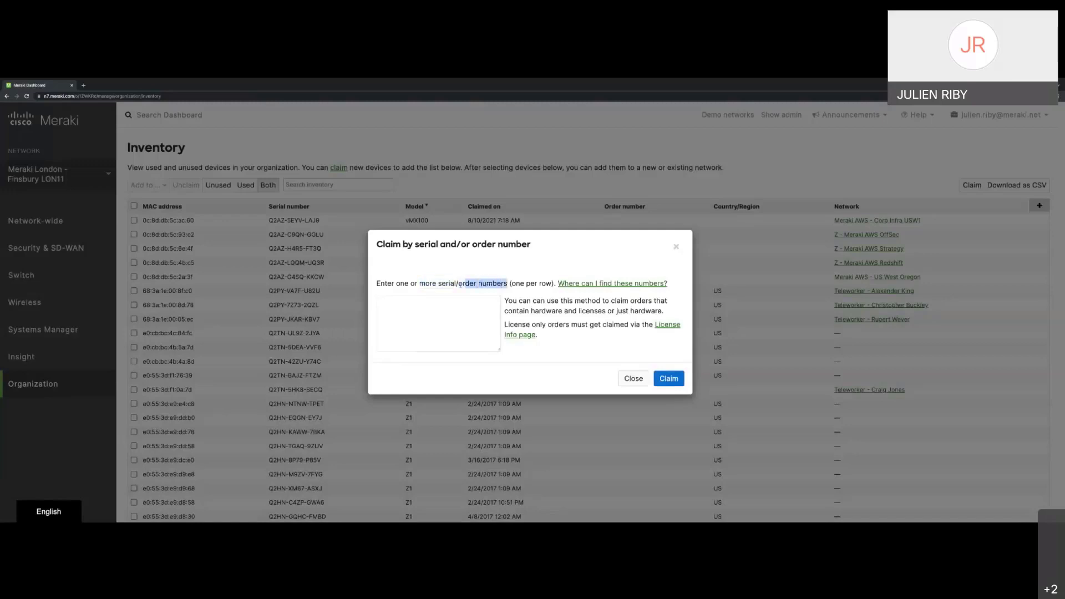
click(460, 314)
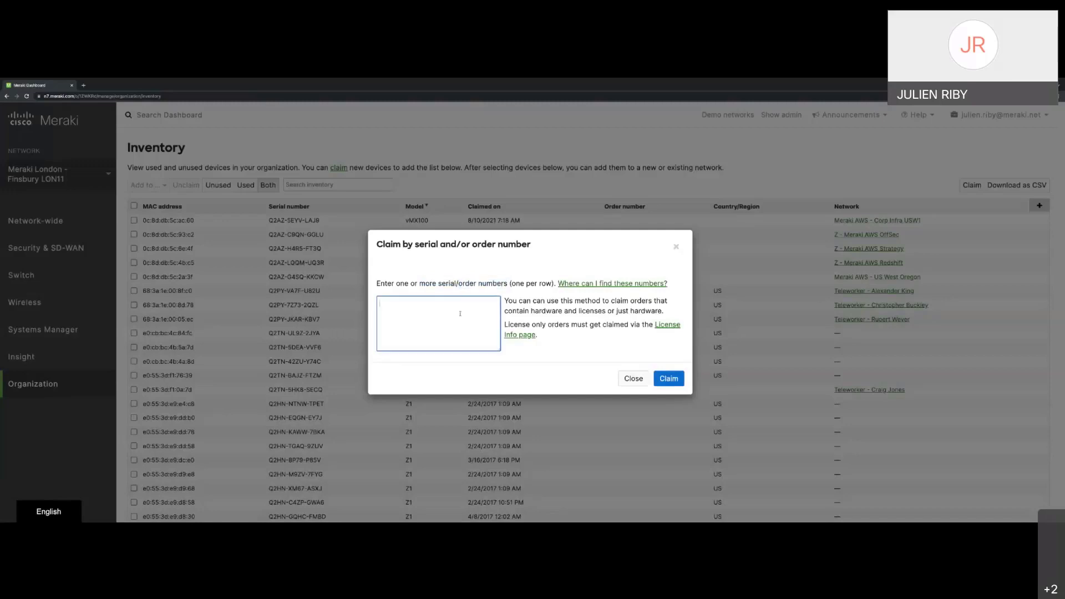
click(633, 379)
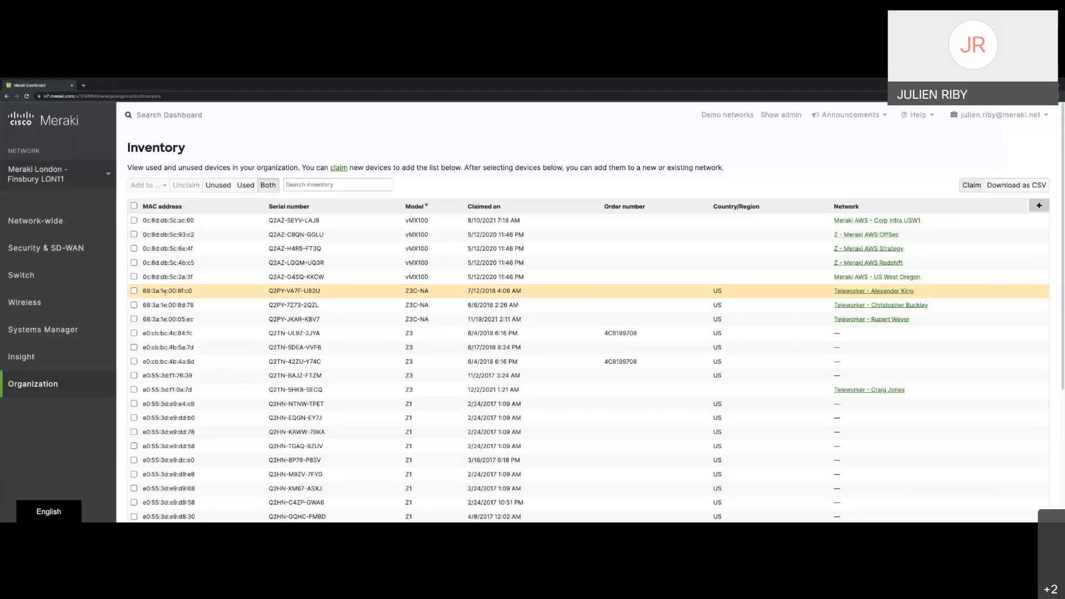
Select the Z3 device claimed on 6/17/2018 and bring up the options for adding it to a new network.
click(134, 347)
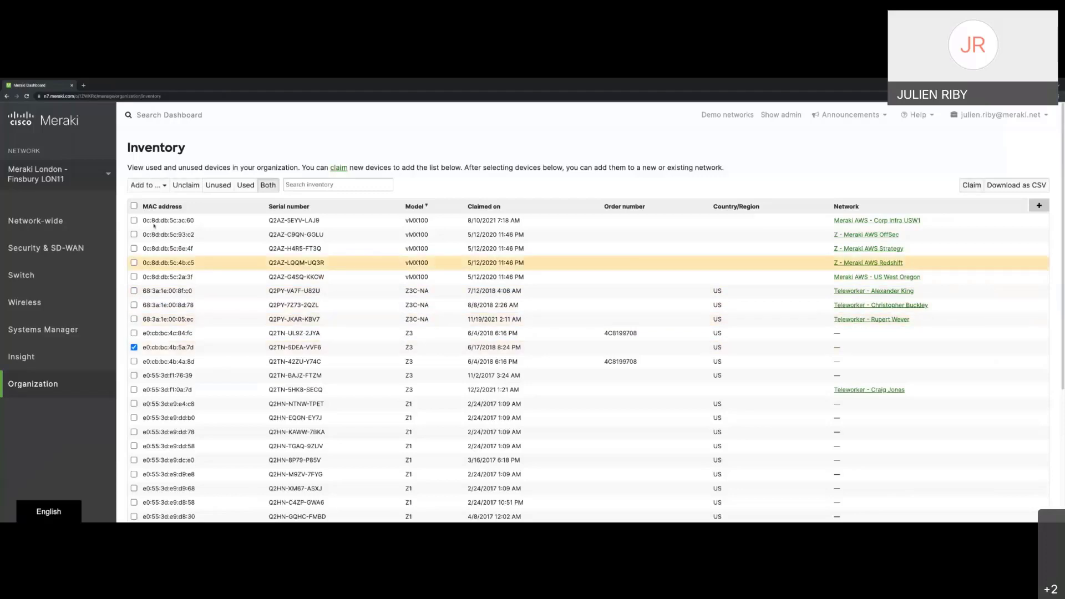
click(149, 186)
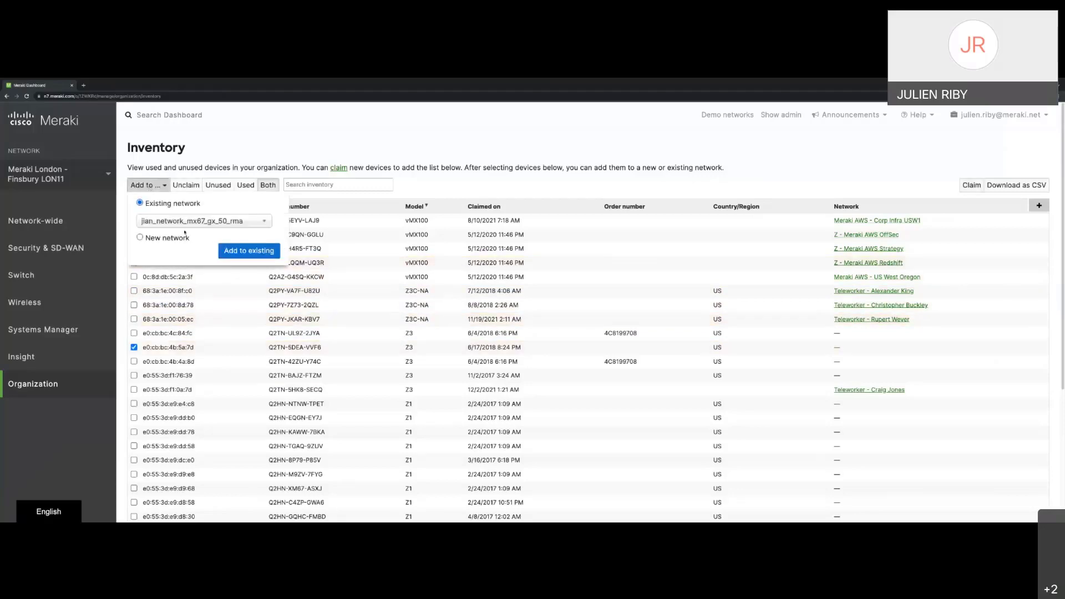
click(174, 239)
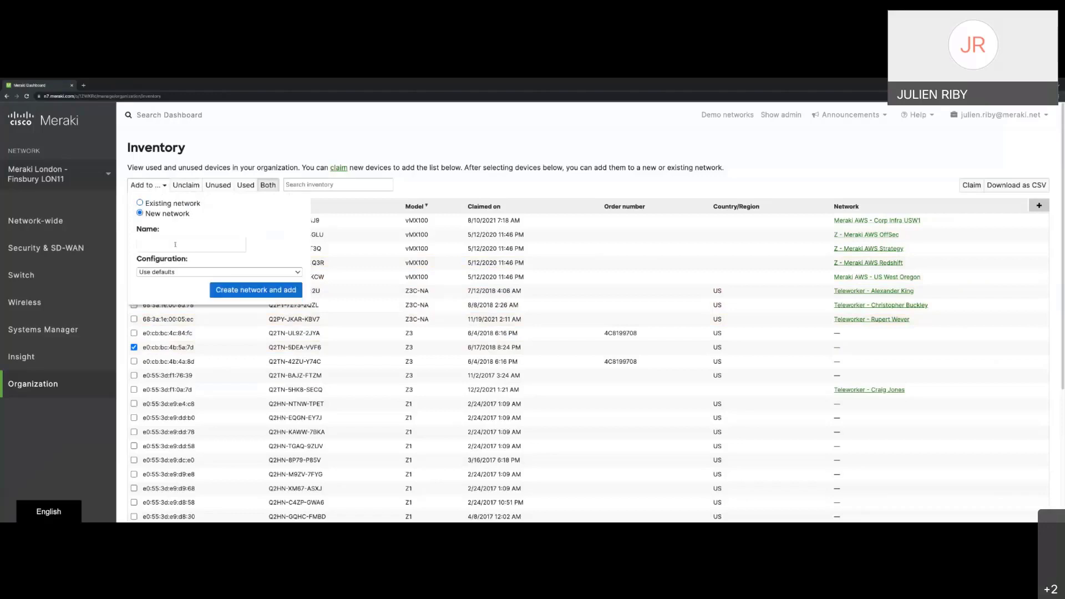
Open the organization Overview in a separate browser tab to view its networks, and return to the Inventory tab.
mouse_move(88, 381)
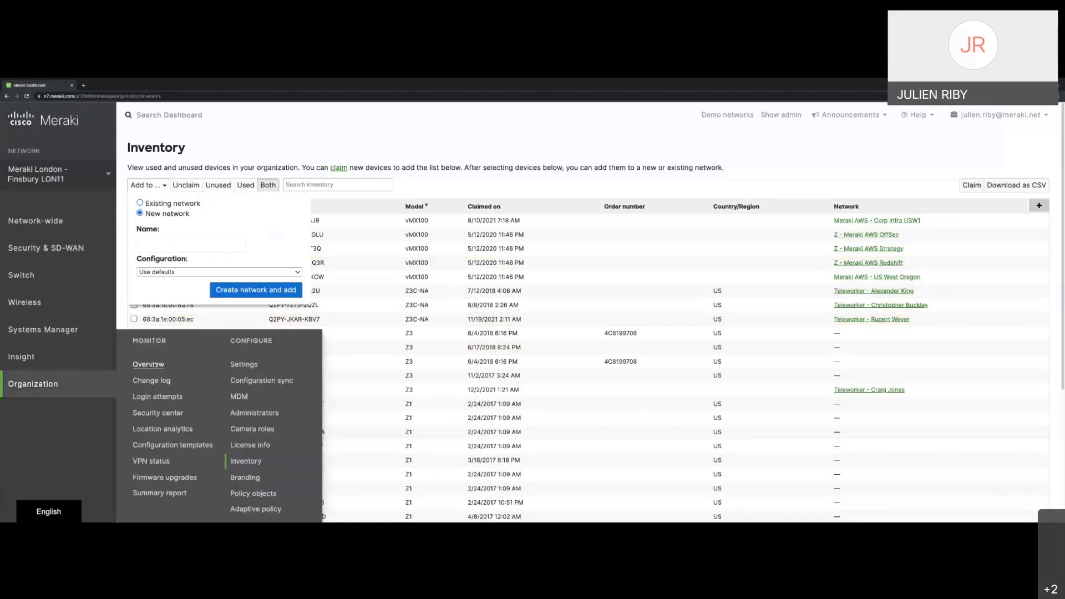
click(148, 365)
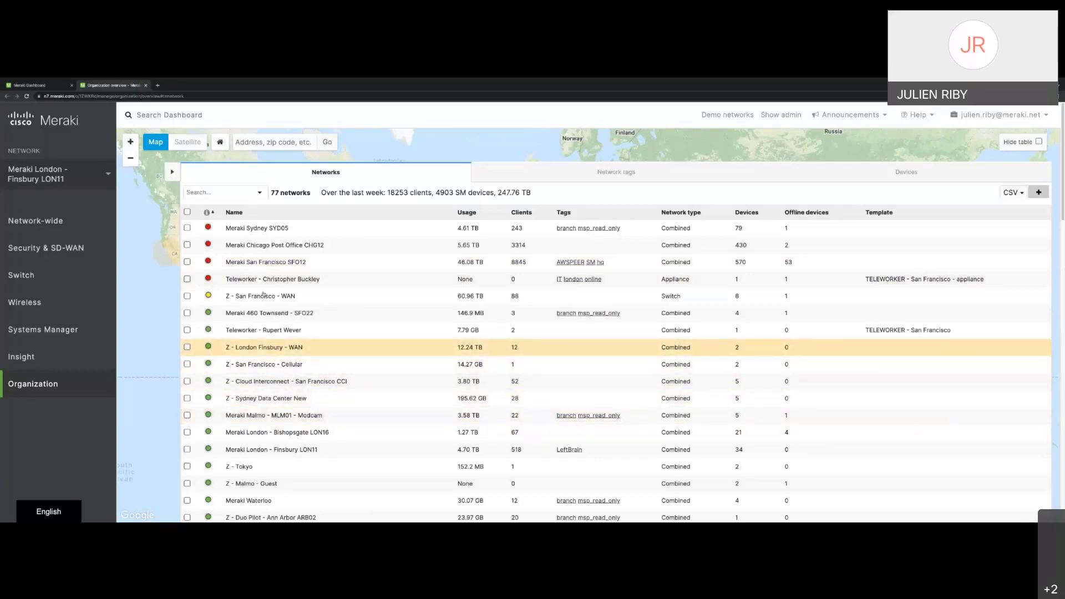
click(47, 87)
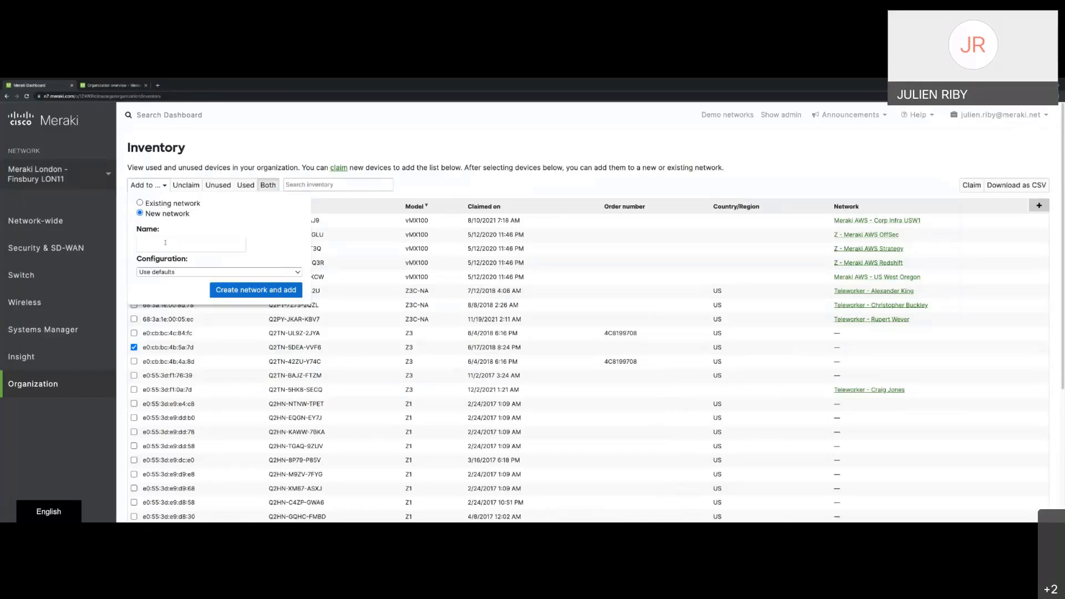
Examine the configurations available to clone for the new network, keep Use defaults, and close the options without creating it.
click(180, 273)
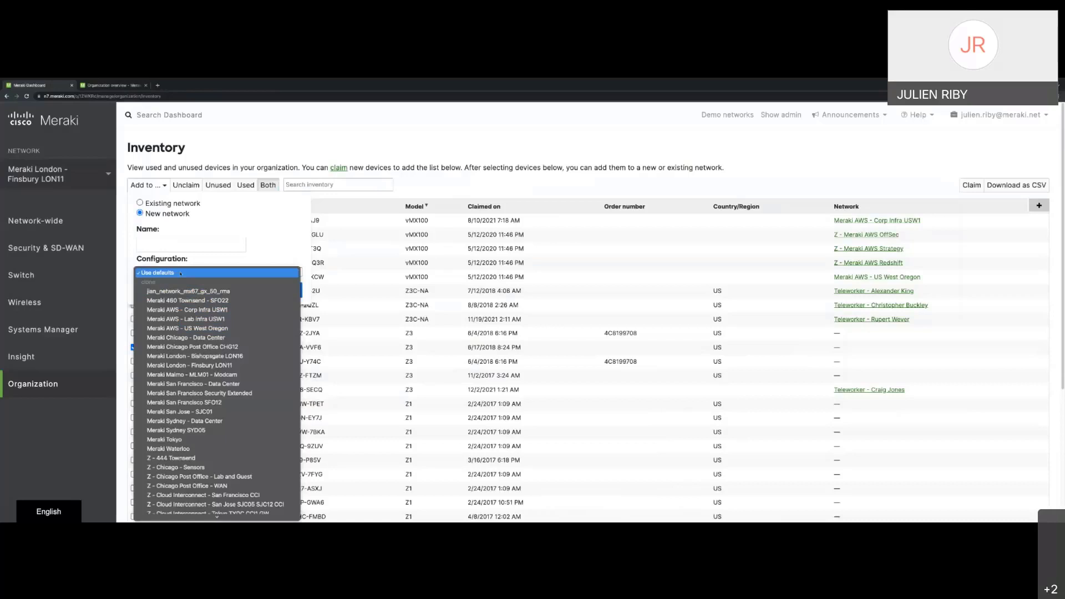
click(257, 242)
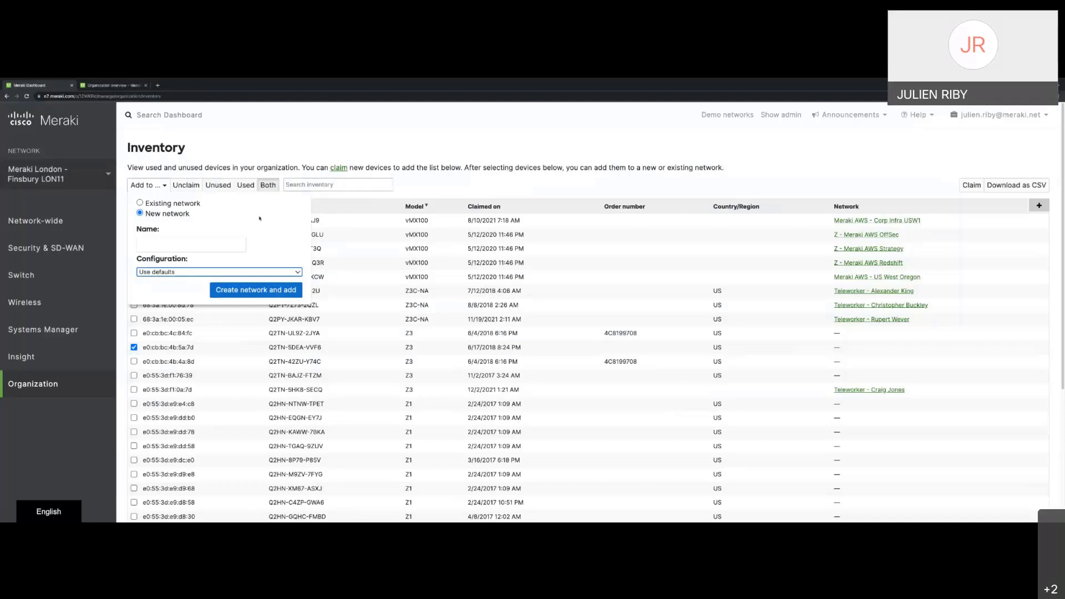
click(414, 164)
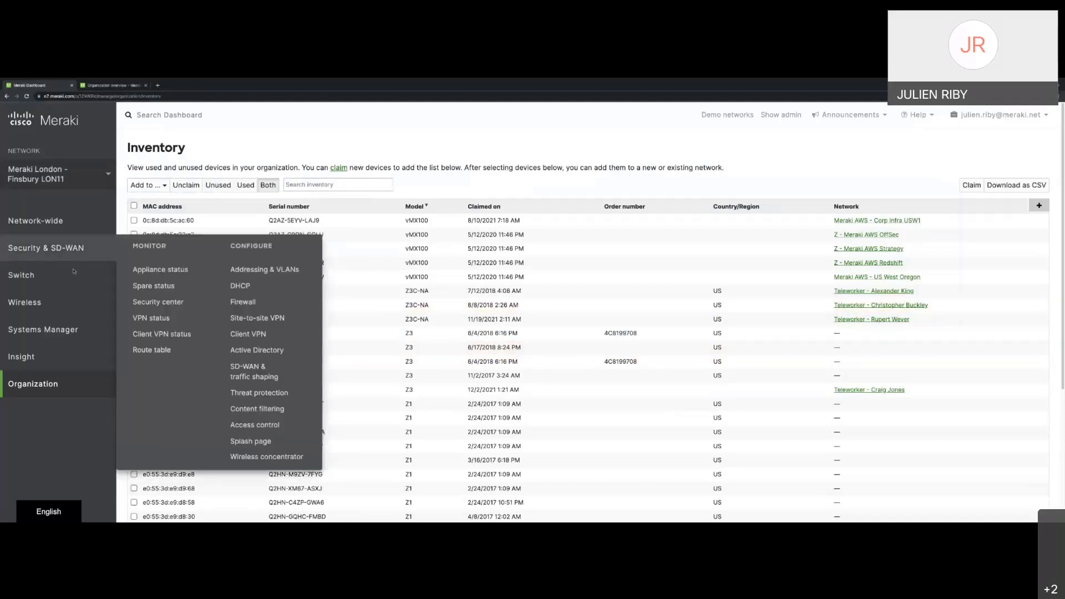
Open the organization's Administrators page.
mouse_move(79, 279)
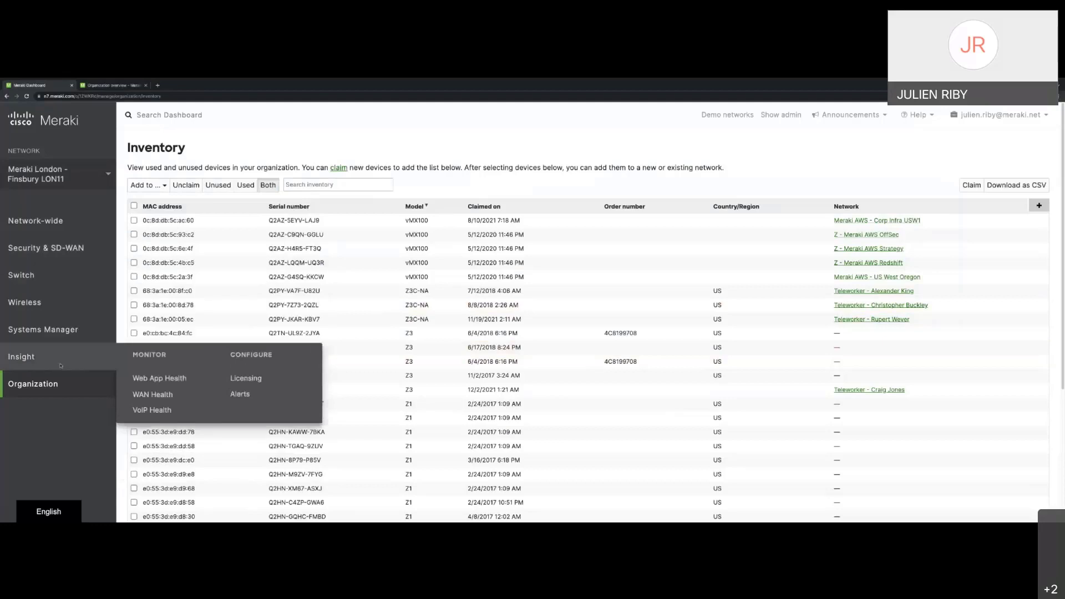
mouse_move(56, 377)
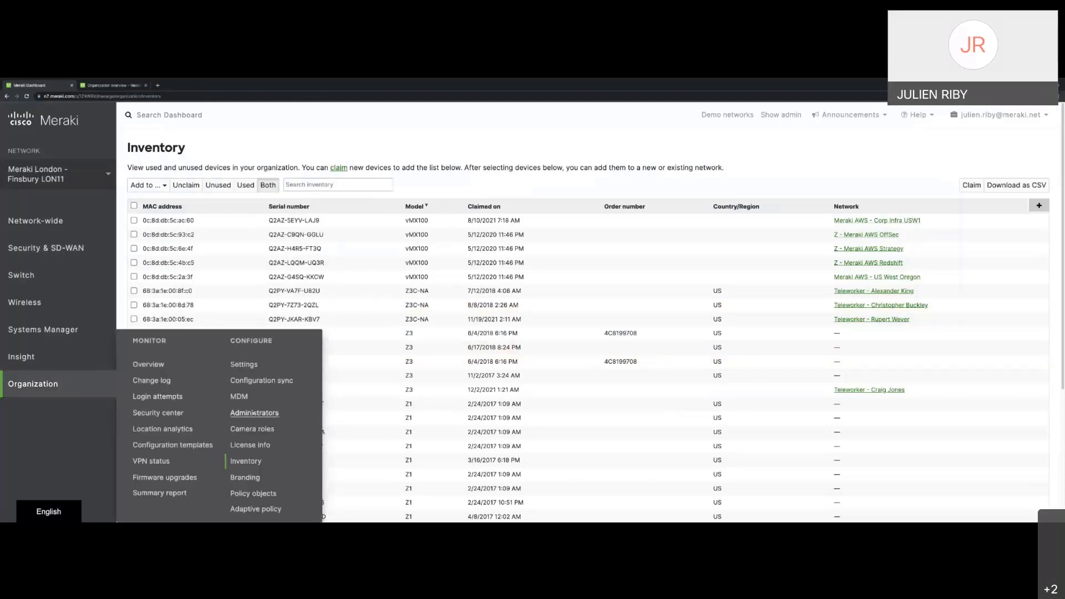
click(253, 413)
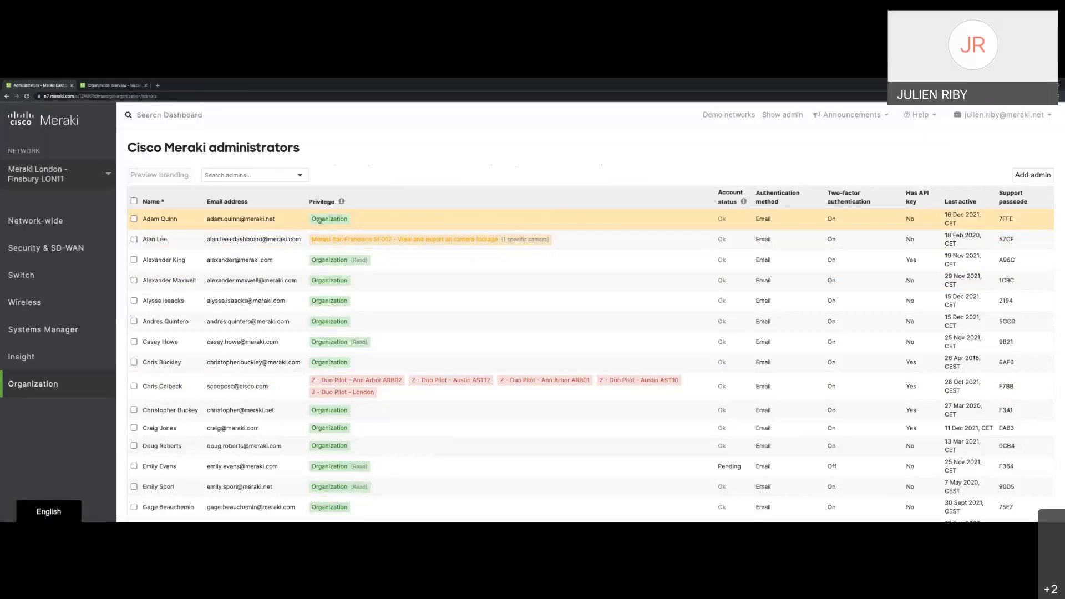
Check the privileges of the listed administrators and open the network-wide Clients page of Meraki London - Finsbury LON11.
mouse_move(319, 220)
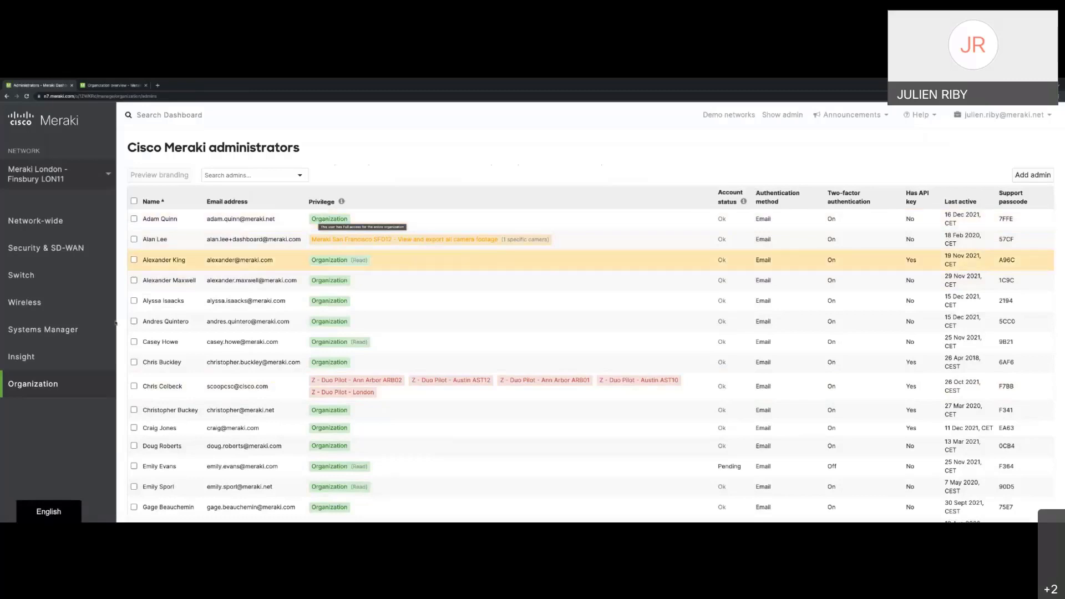
mouse_move(58, 379)
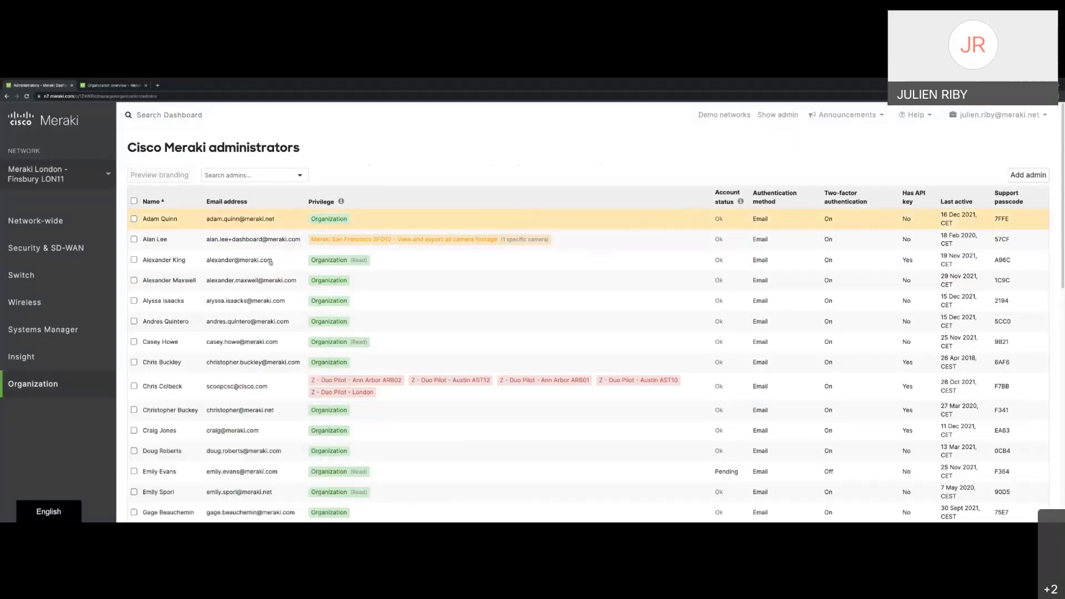
mouse_move(37, 396)
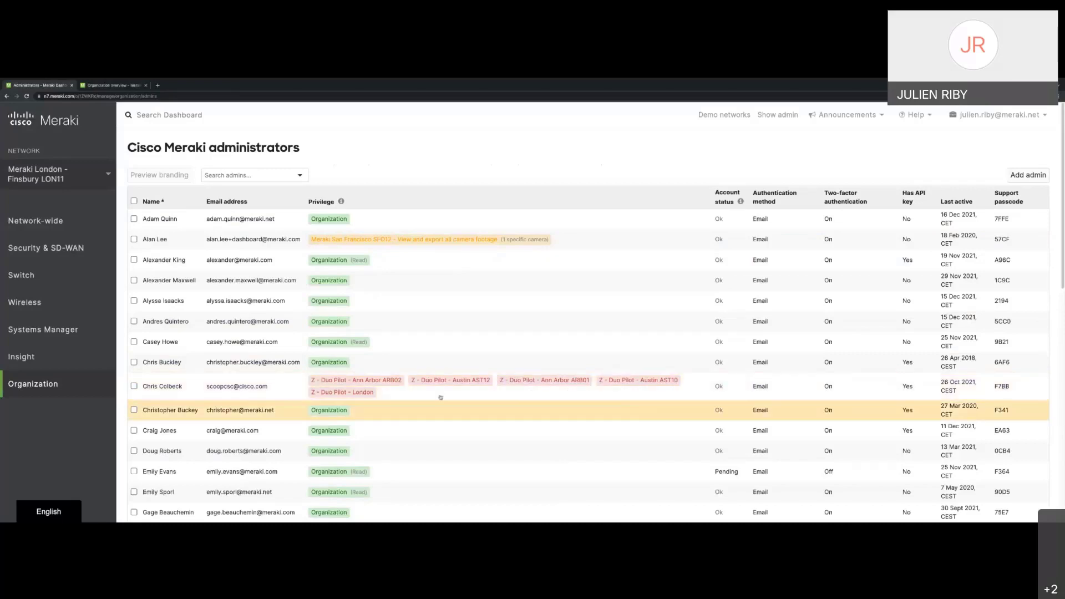
mouse_move(440, 385)
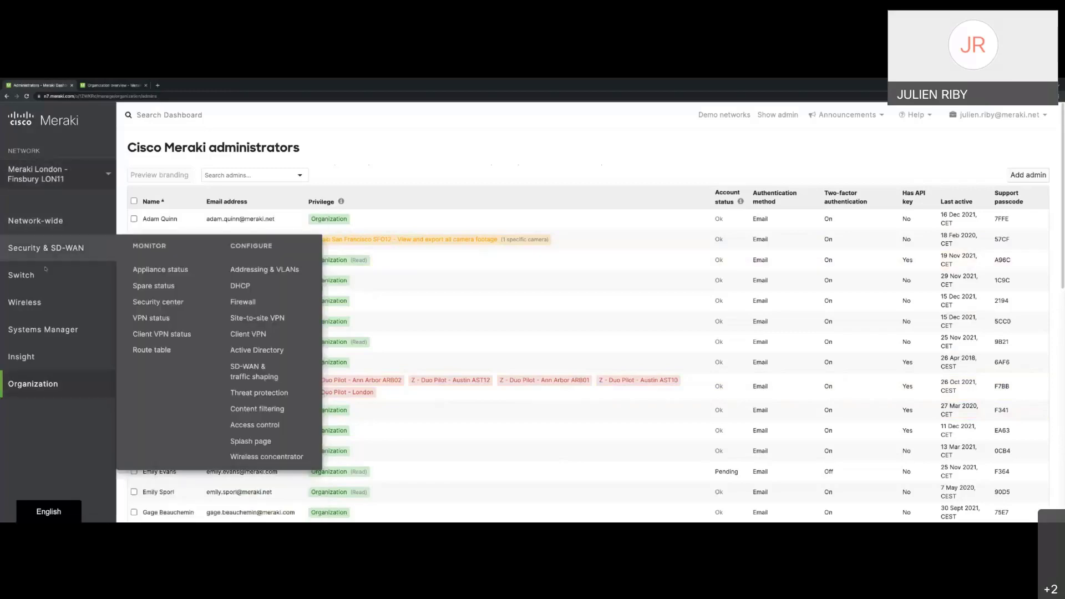
mouse_move(40, 283)
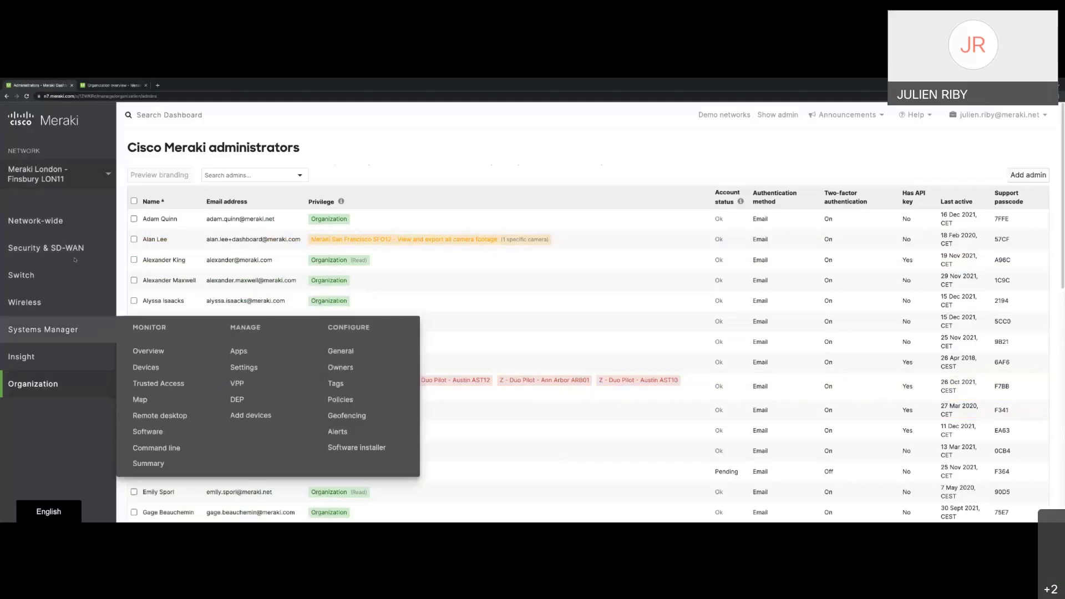
mouse_move(55, 218)
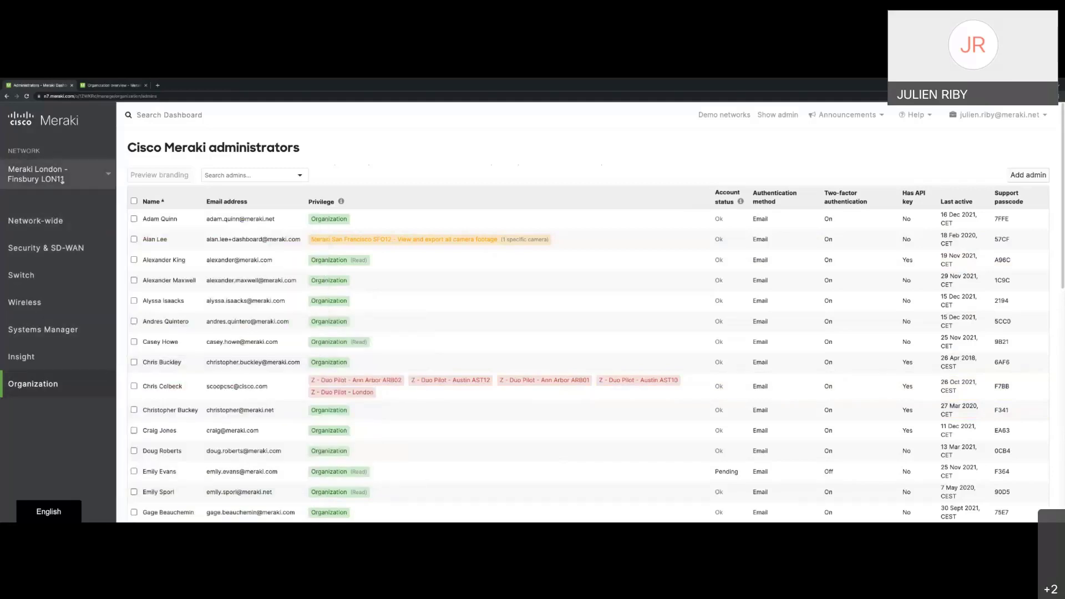
click(154, 242)
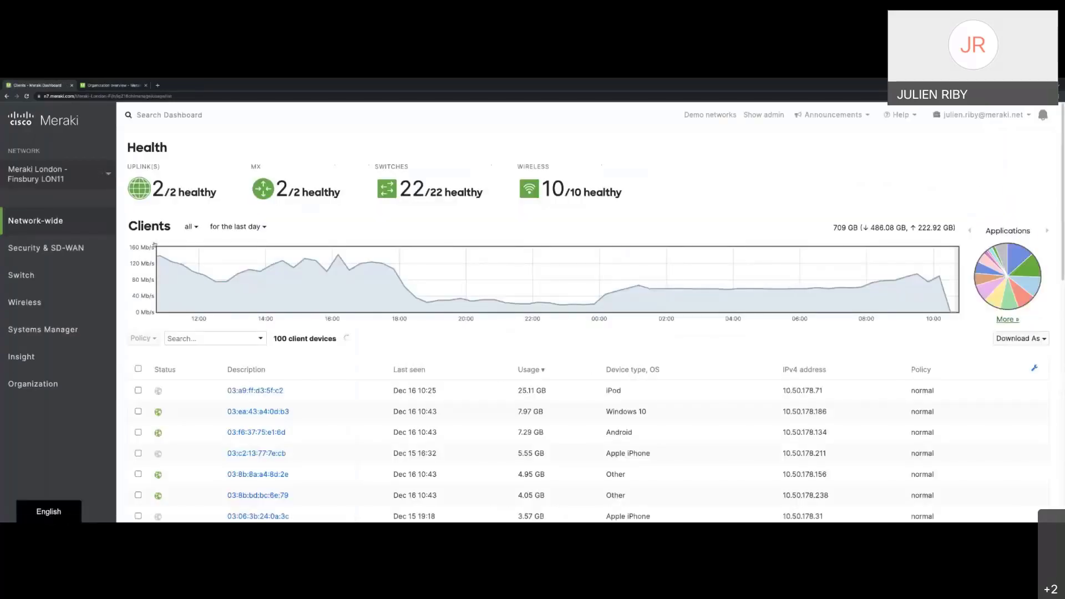
scroll(322, 240, down, 1)
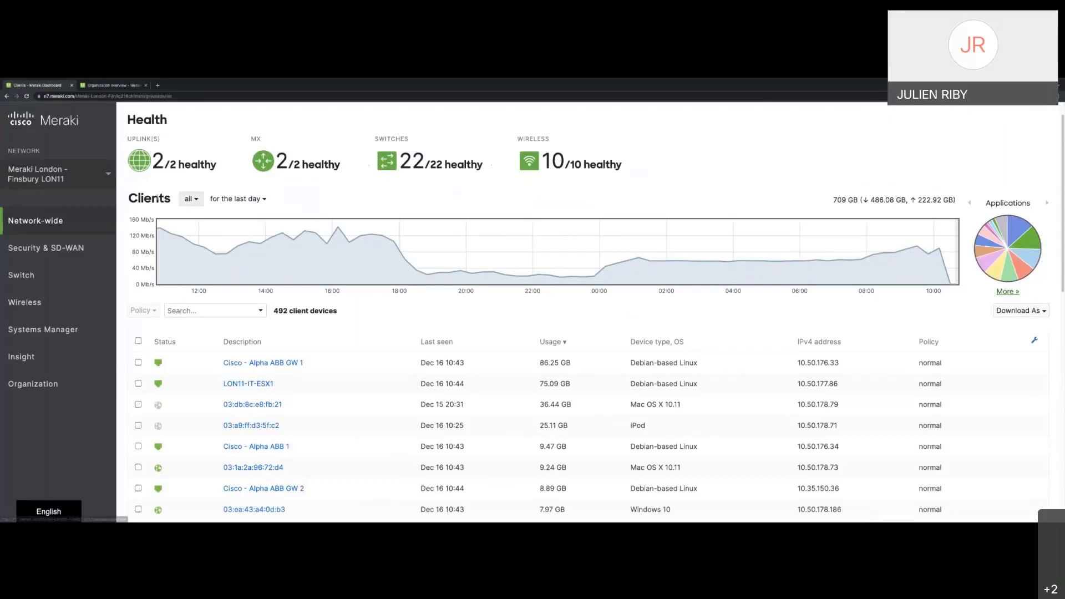
mouse_move(21, 248)
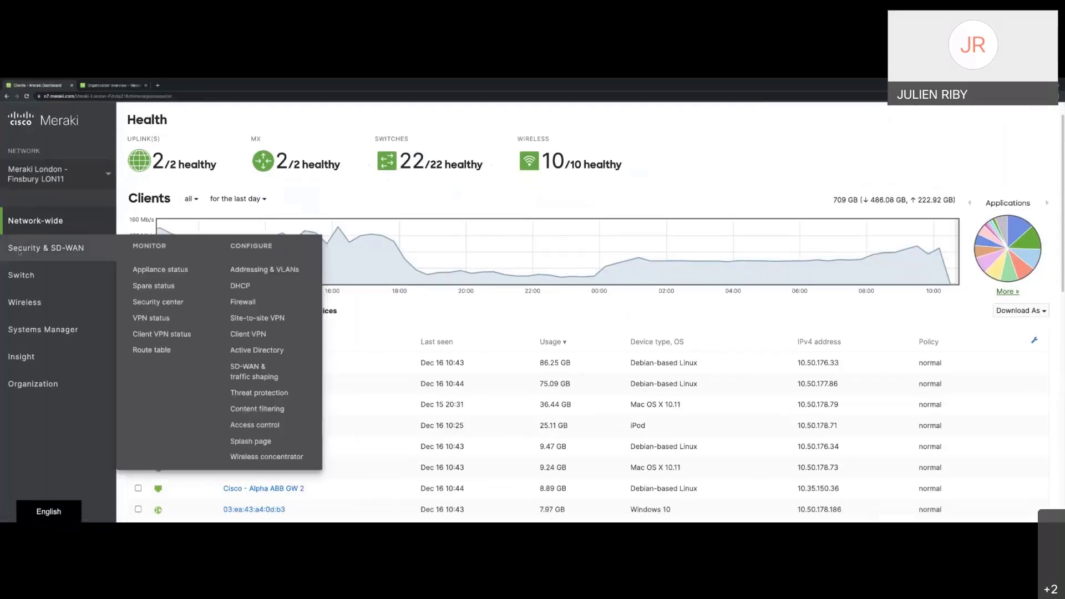
mouse_move(31, 275)
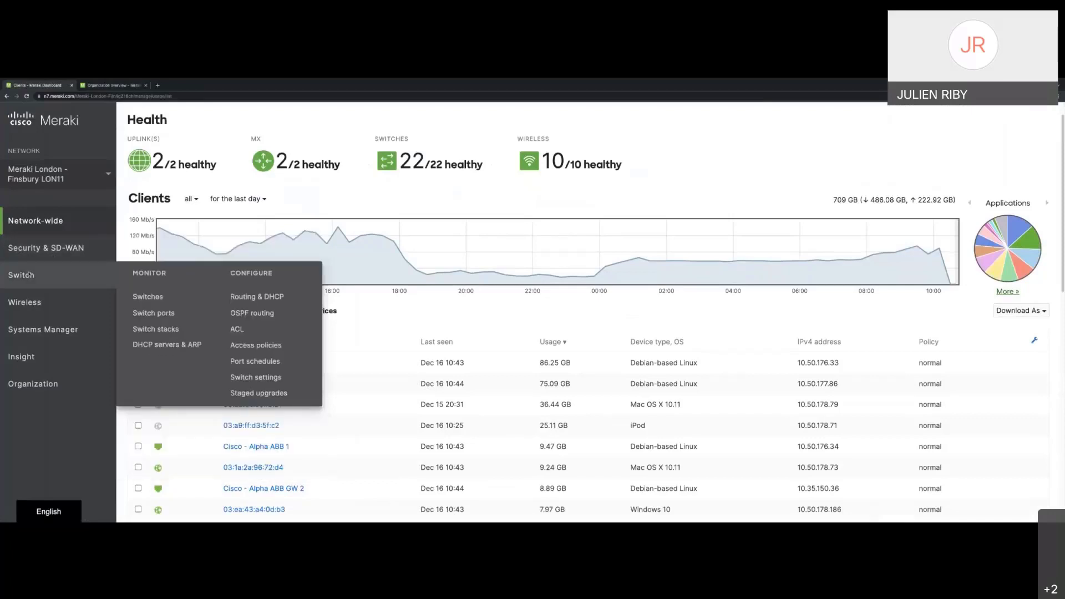
mouse_move(22, 304)
mouse_move(62, 221)
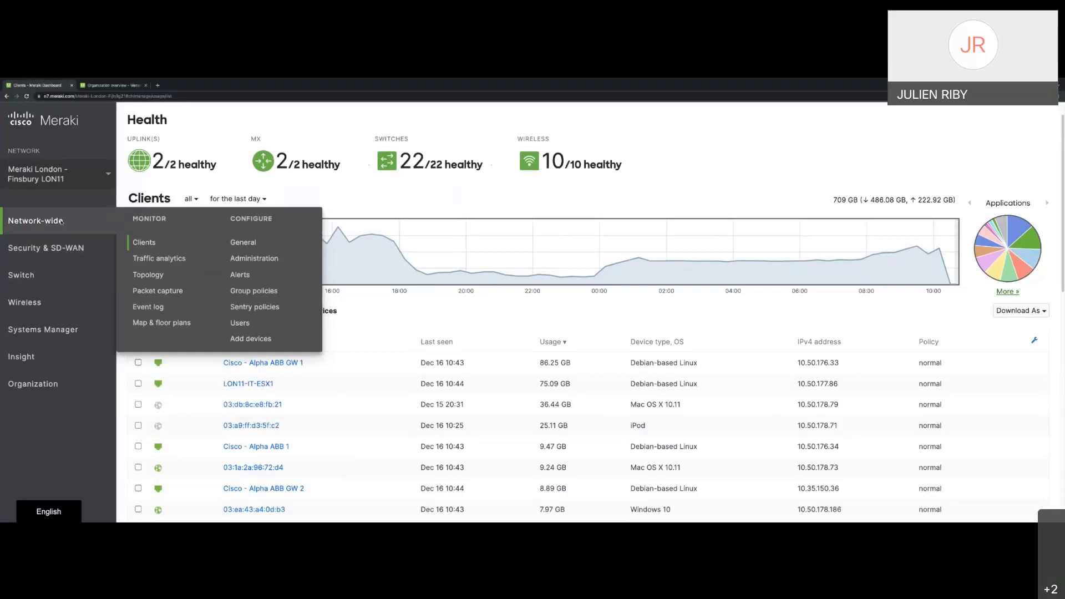
Filter the client list to clients on Meraki-Corp for the last 30 days.
scroll(359, 326, down, 2)
scroll(309, 302, up, 3)
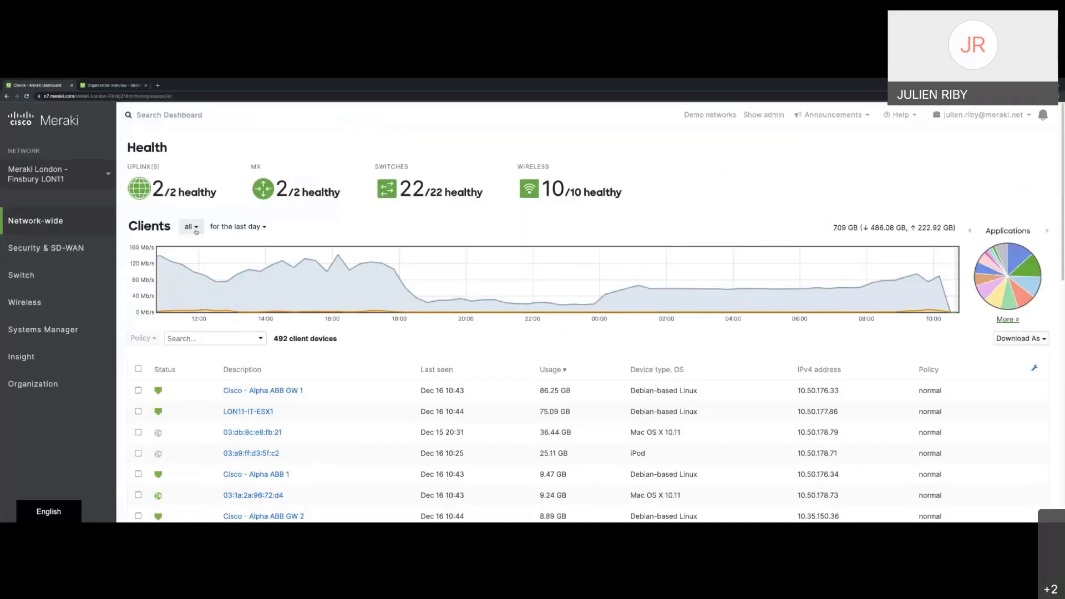
click(196, 229)
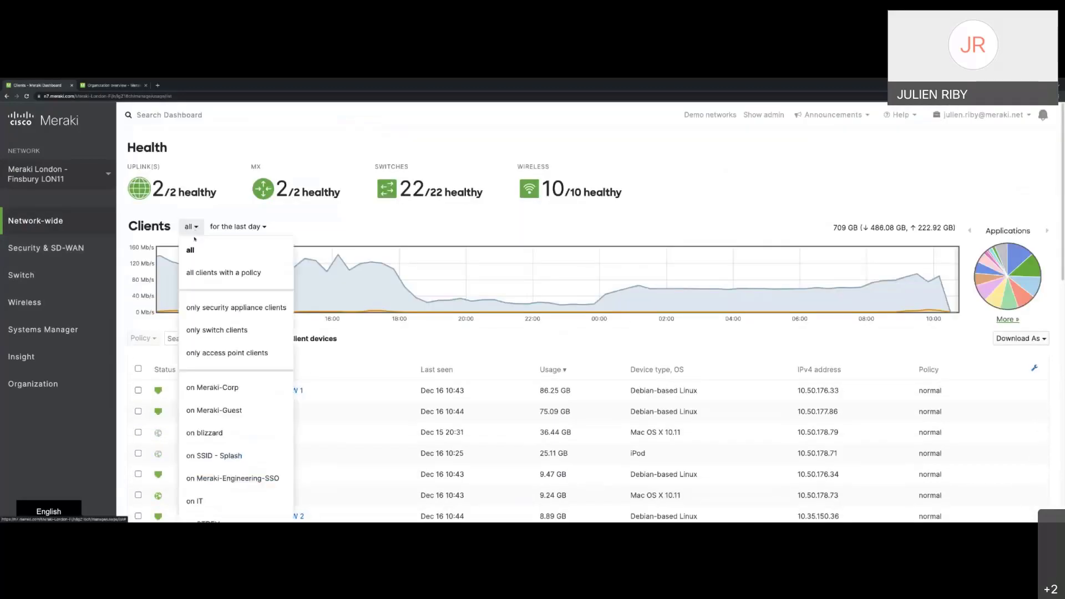
click(217, 388)
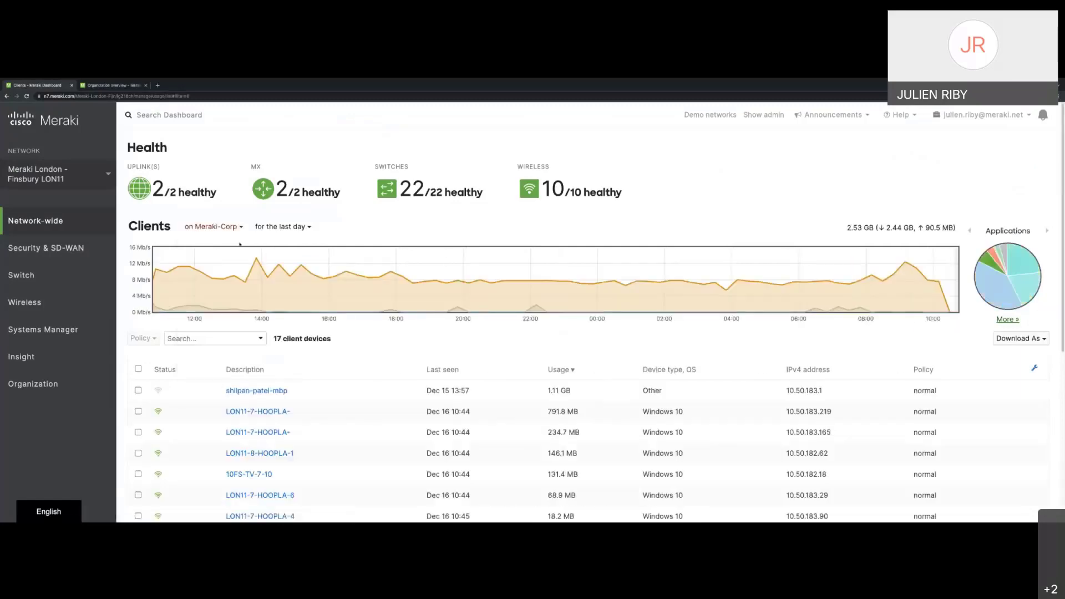
click(208, 229)
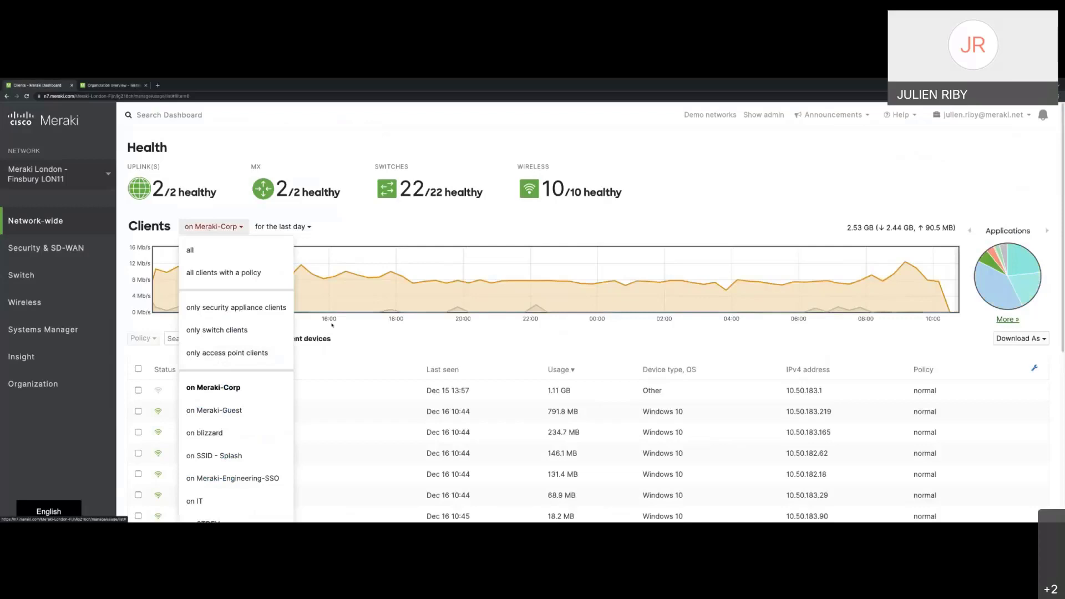
click(299, 237)
click(299, 227)
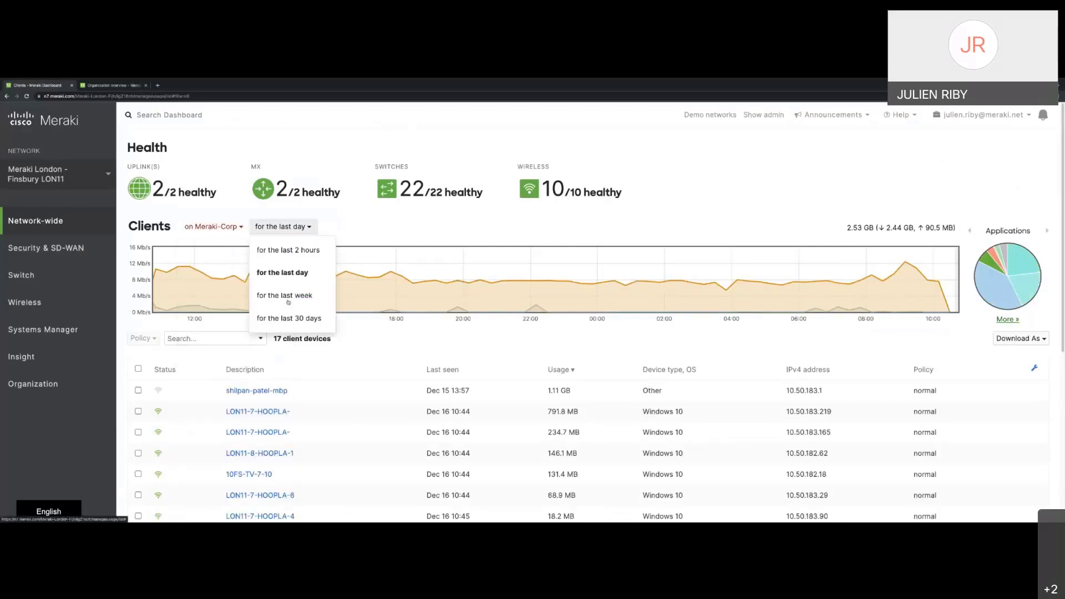
click(290, 305)
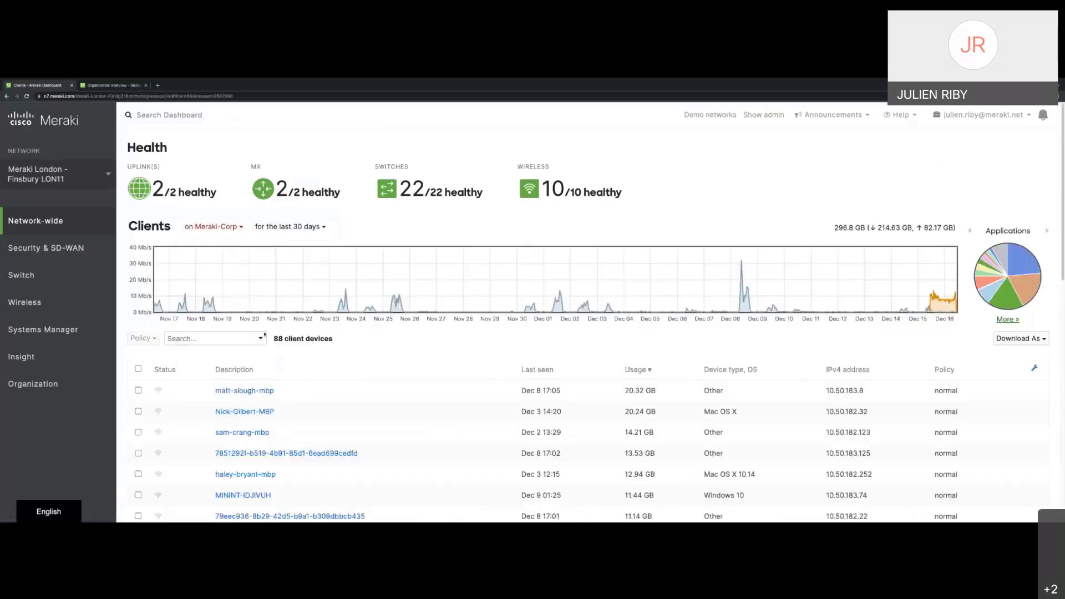
Sort the client list by descending status, and re-sort it by usage from highest to lowest.
click(165, 370)
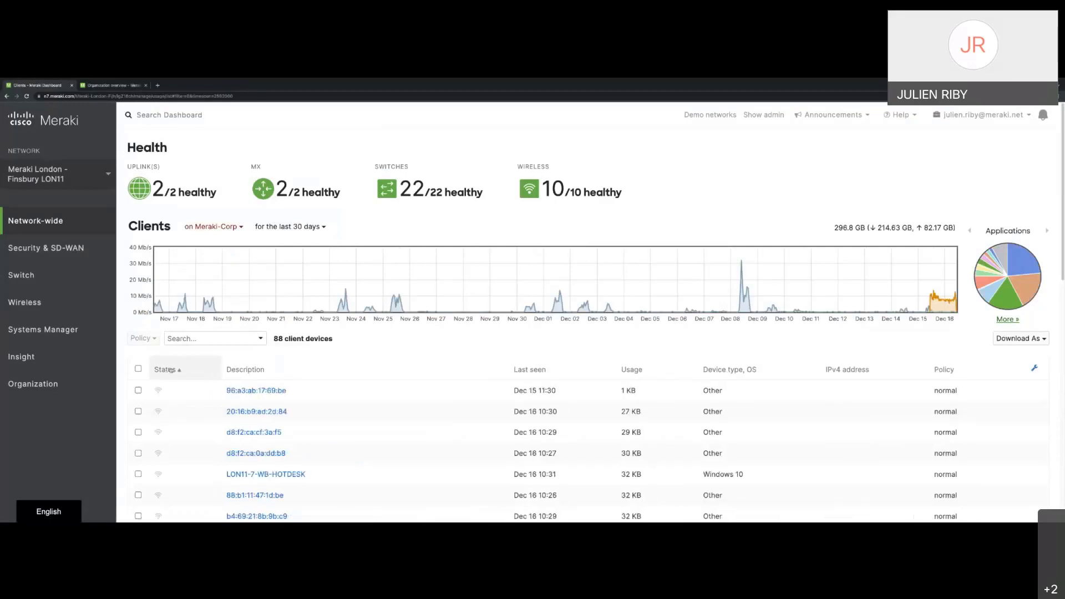
click(165, 370)
scroll(359, 303, down, 2)
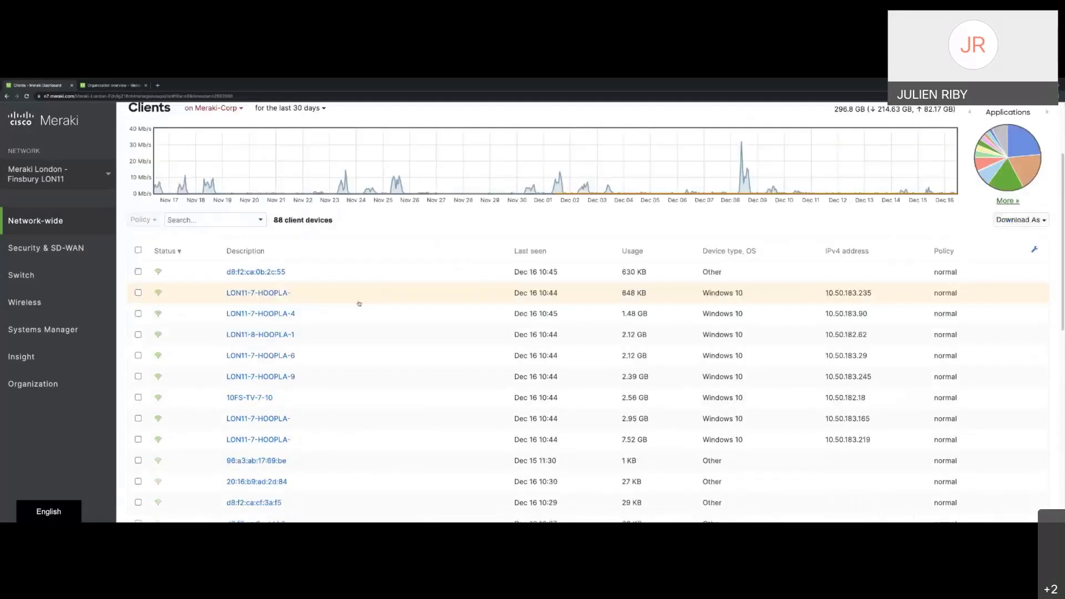
scroll(368, 397, down, 1)
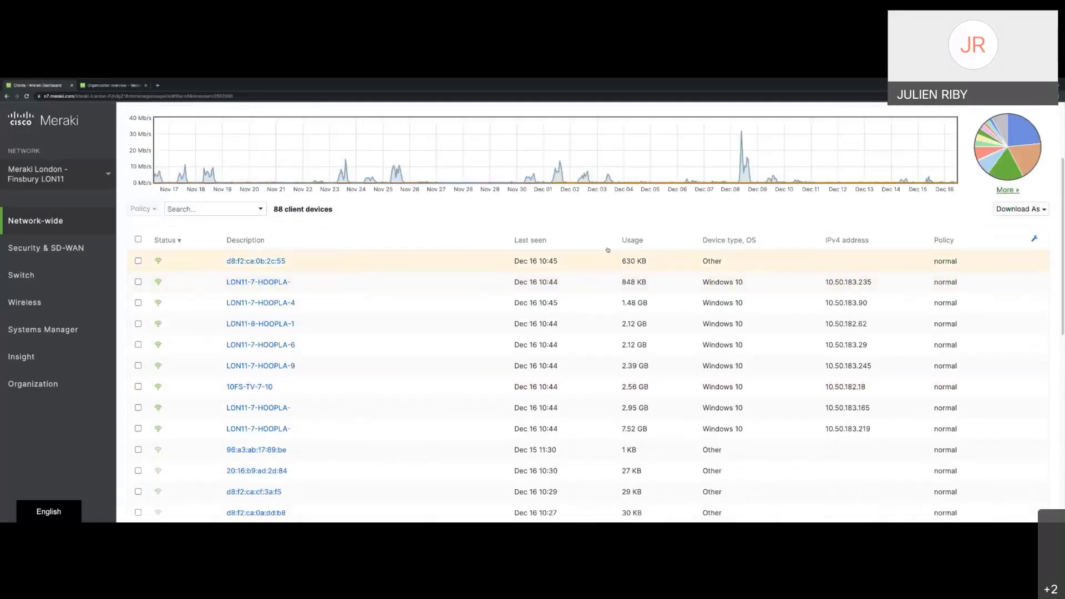
click(650, 244)
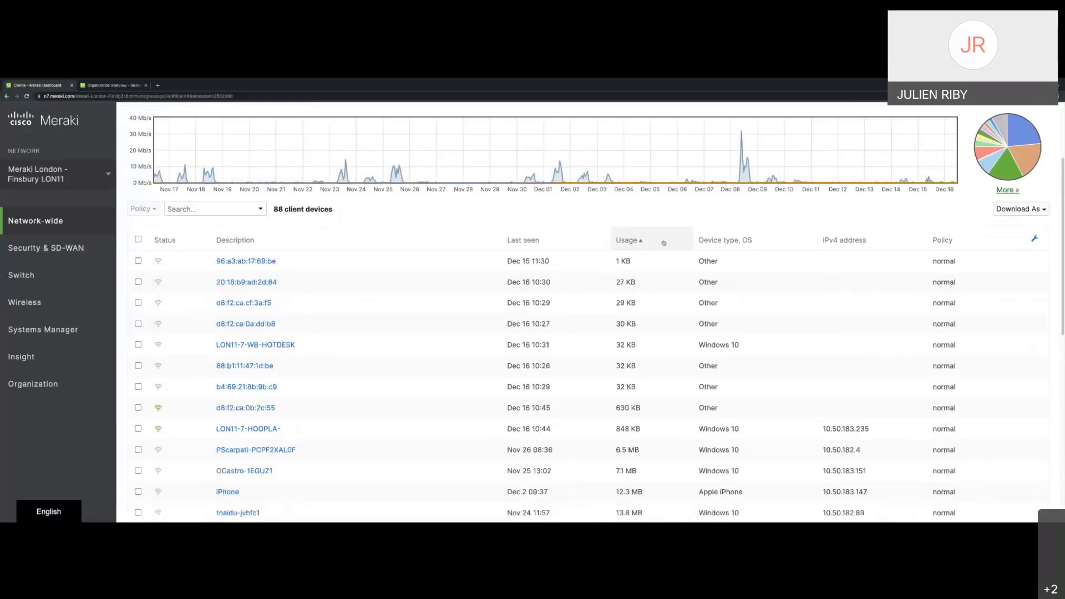
click(663, 242)
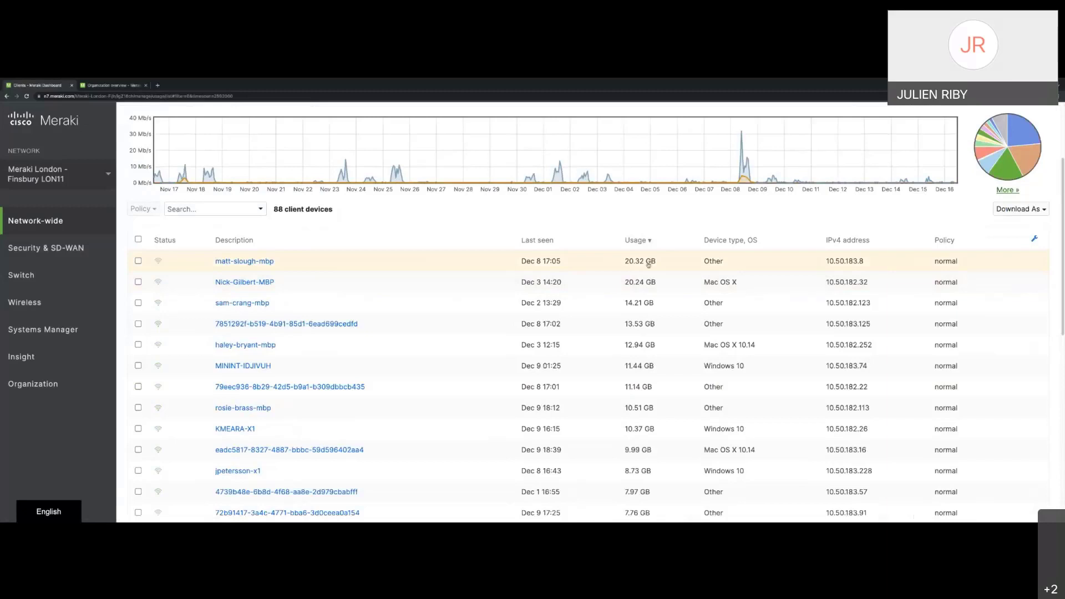
scroll(939, 287, up, 3)
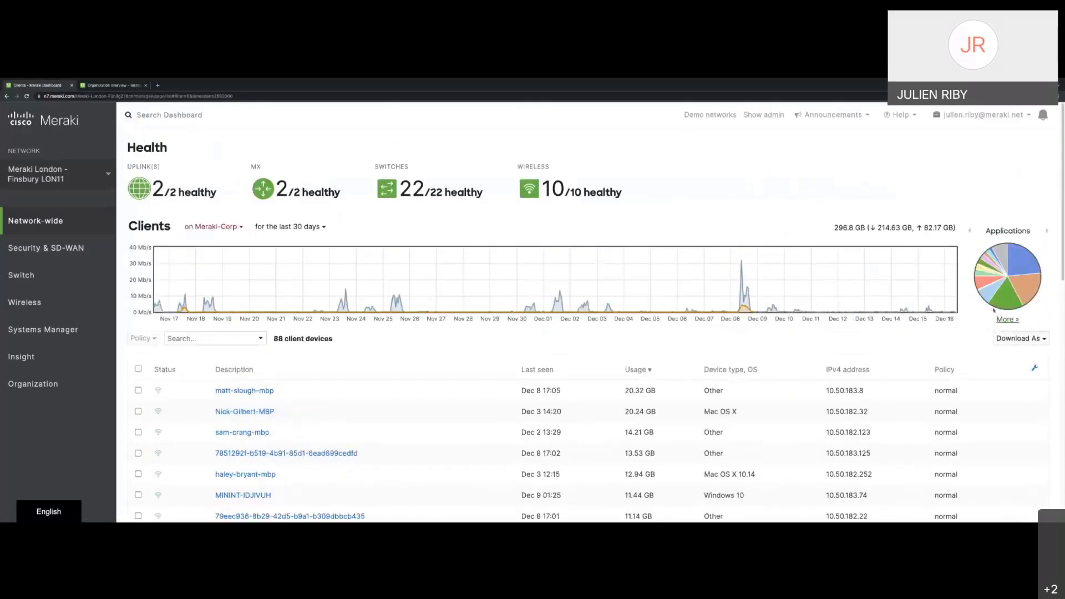
Expand the Applications details and open the WebEx rule to review its usage and contributing clients.
click(1006, 319)
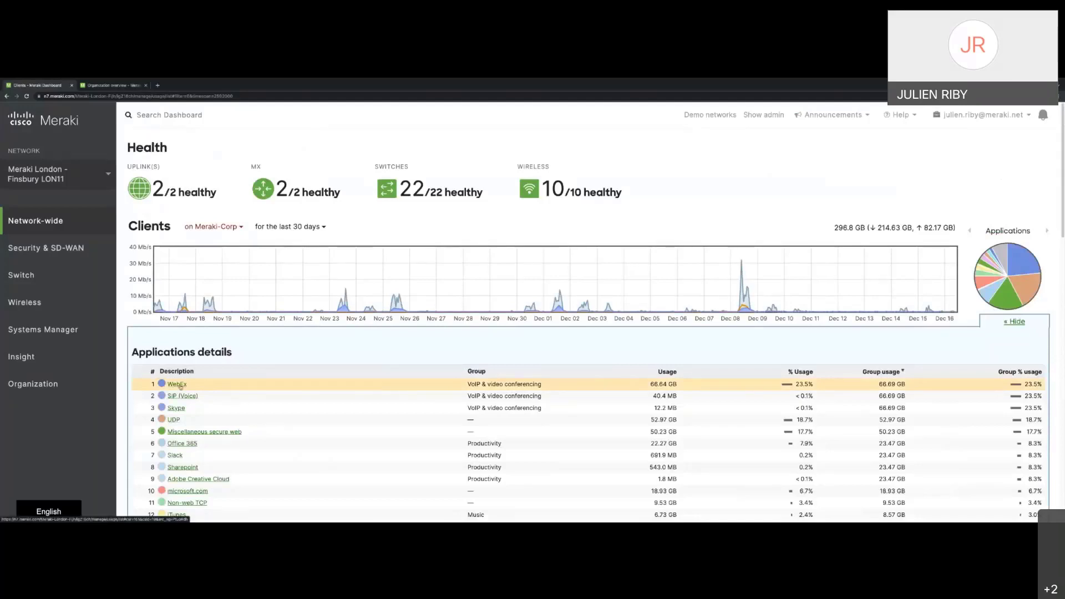
click(178, 385)
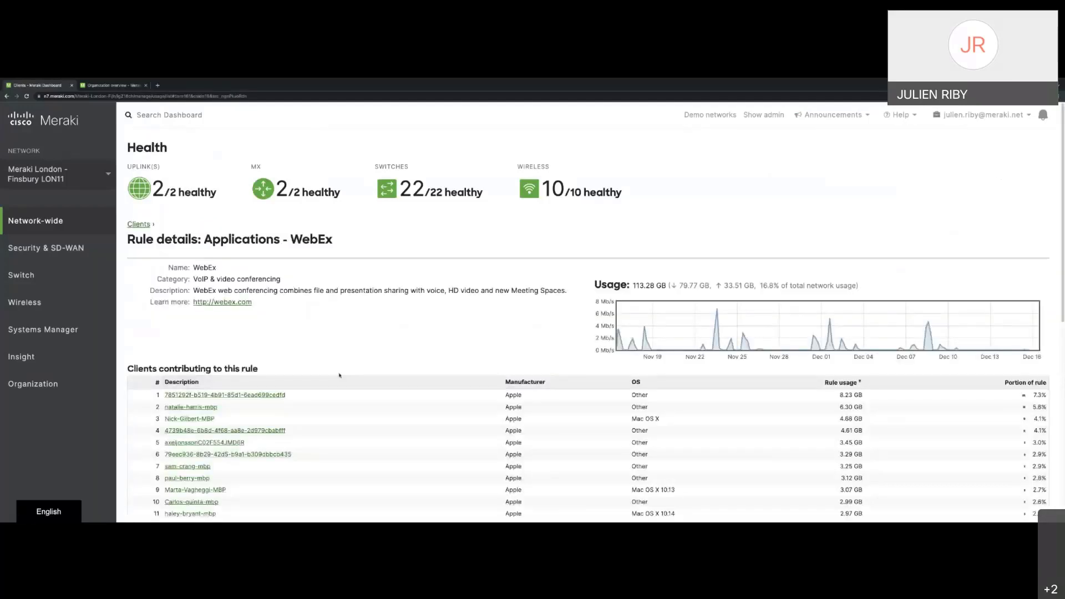
scroll(350, 378, down, 1)
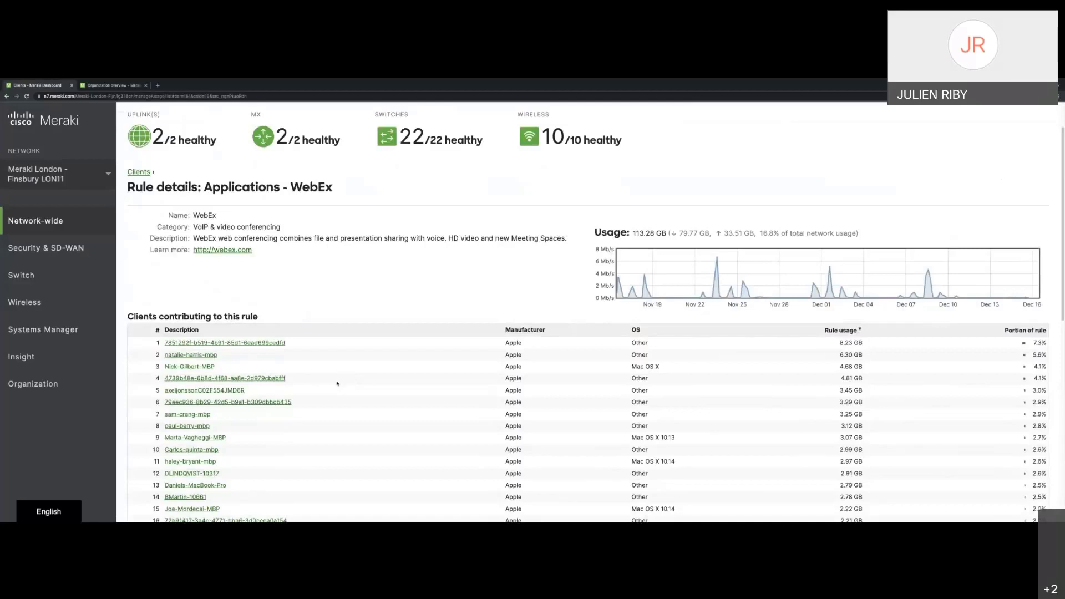
scroll(311, 390, down, 1)
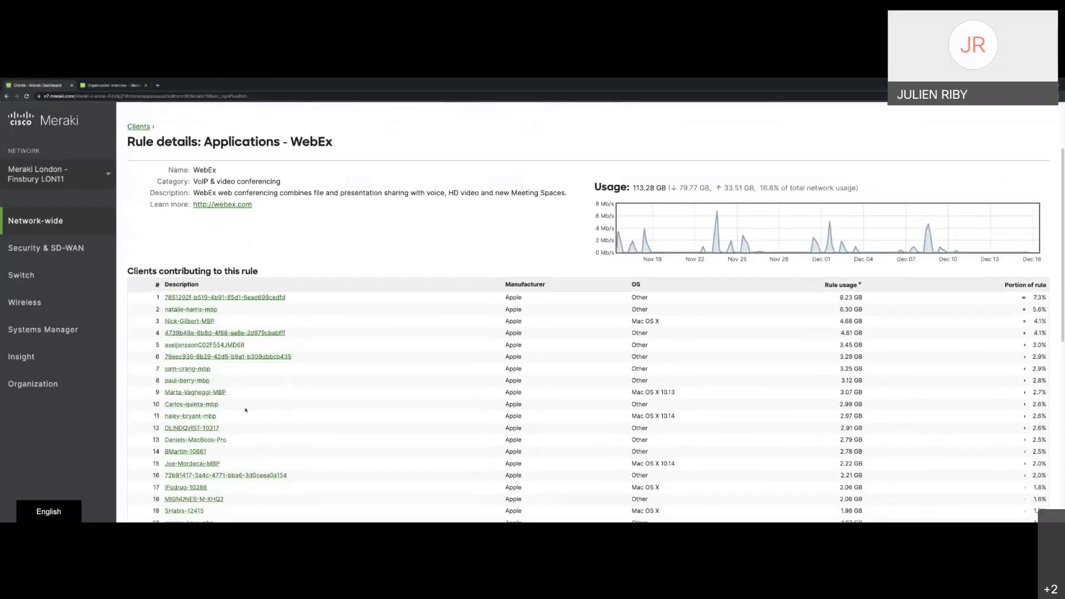
Open the ninth client contributing to WebEx and examine its 802.1X user, device type and OS version.
click(217, 395)
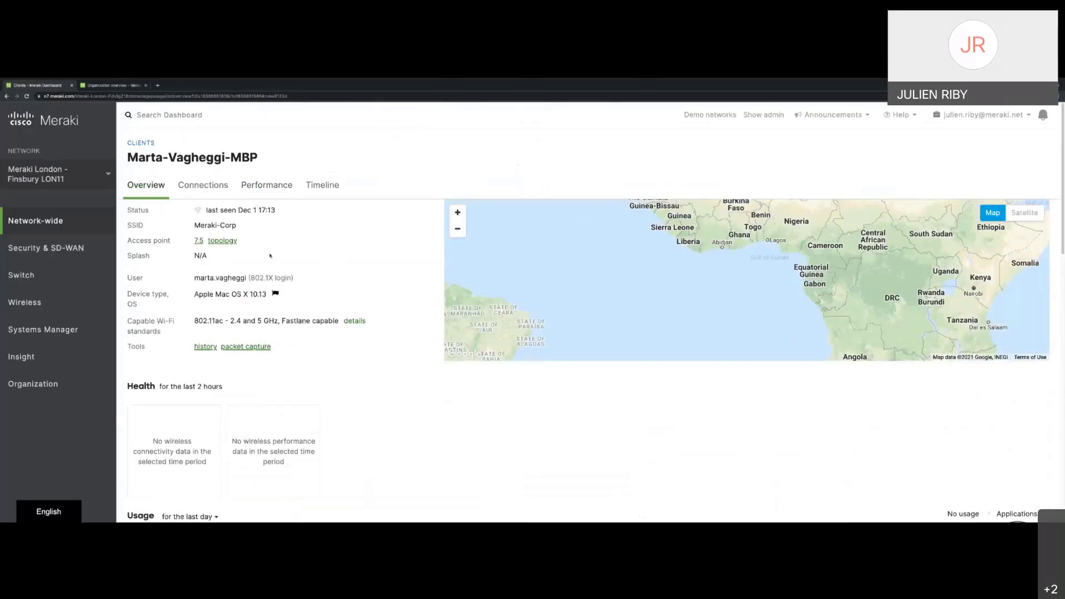
scroll(270, 255, down, 1)
drag(214, 272, 195, 272)
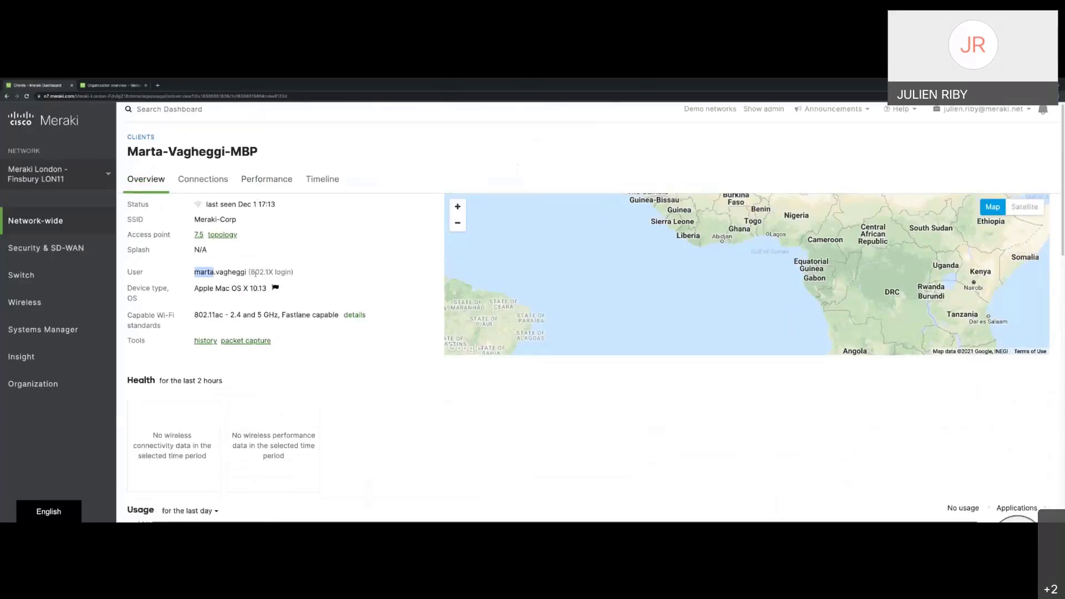
double_click(260, 271)
drag(192, 272, 259, 271)
scroll(257, 270, down, 2)
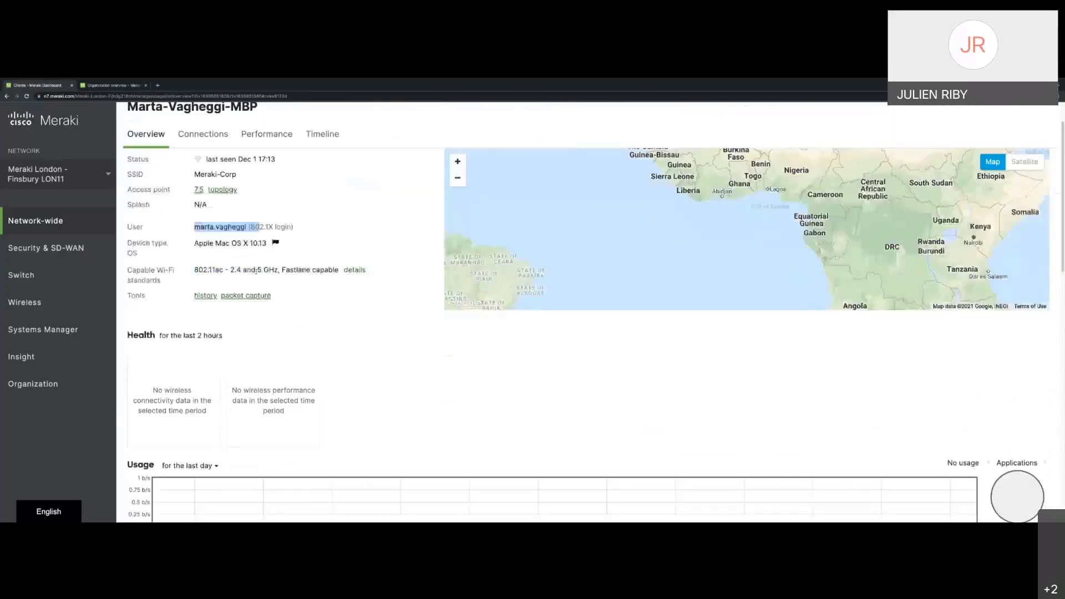
drag(193, 248, 229, 244)
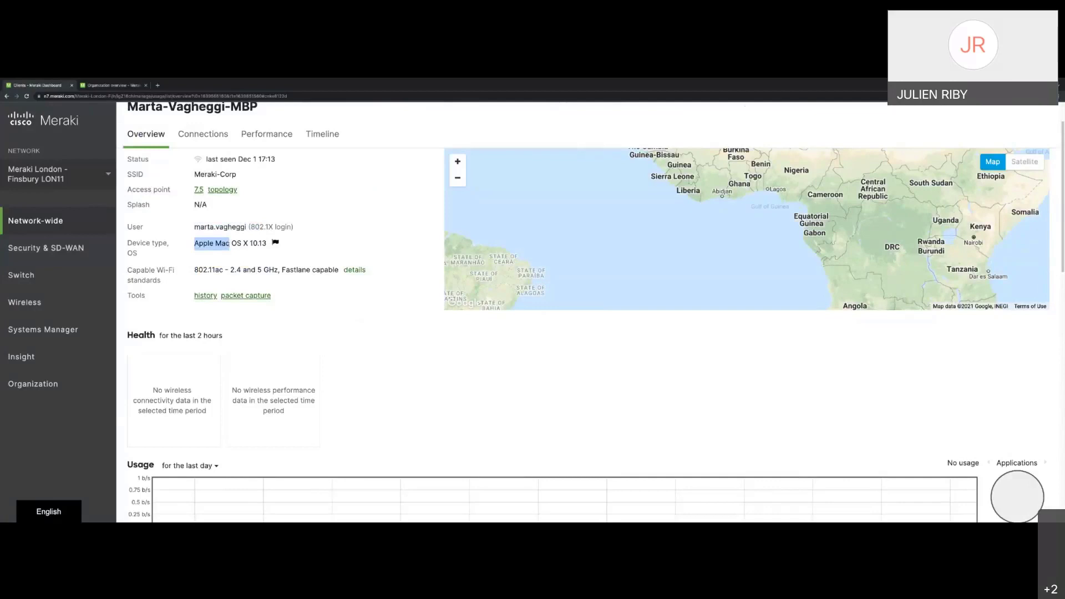
click(252, 243)
double_click(257, 242)
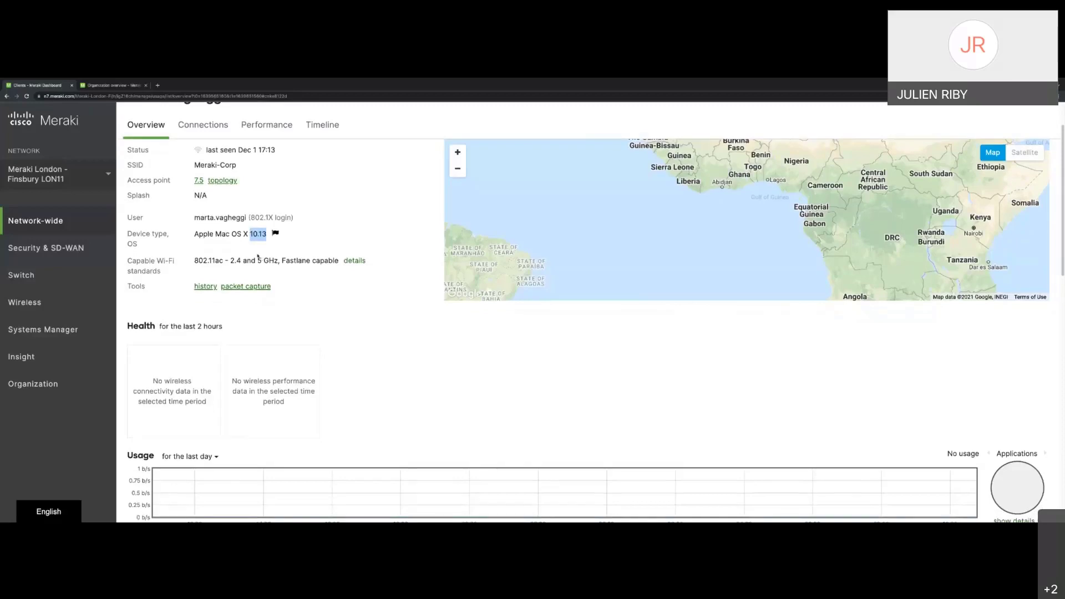
Zoom out the client's location map one level and pan it northward to bring southern Europe into view.
scroll(289, 250, up, 1)
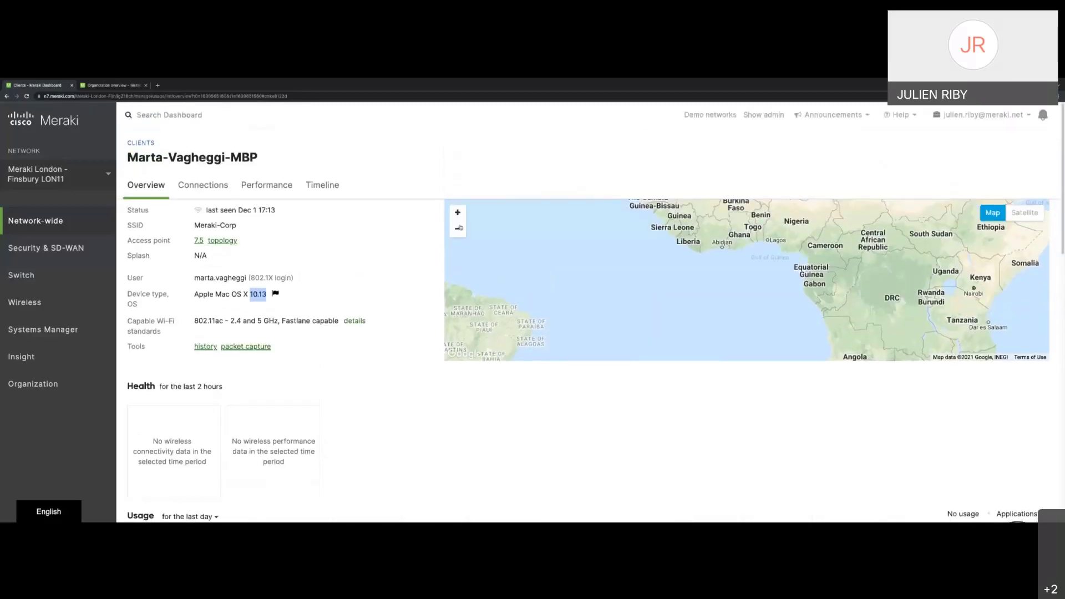
click(459, 228)
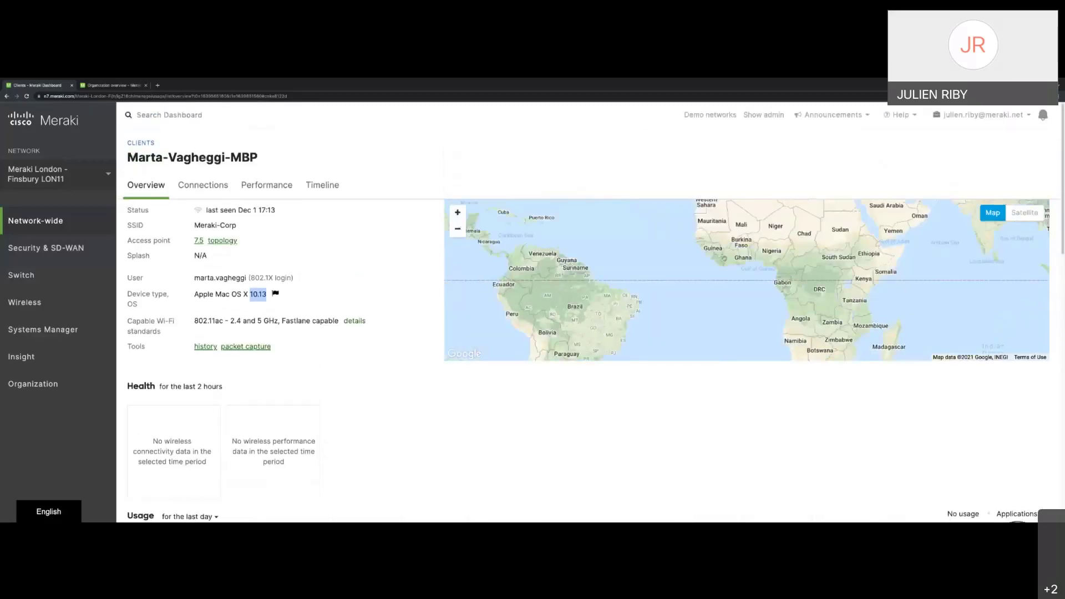
drag(724, 258, 704, 340)
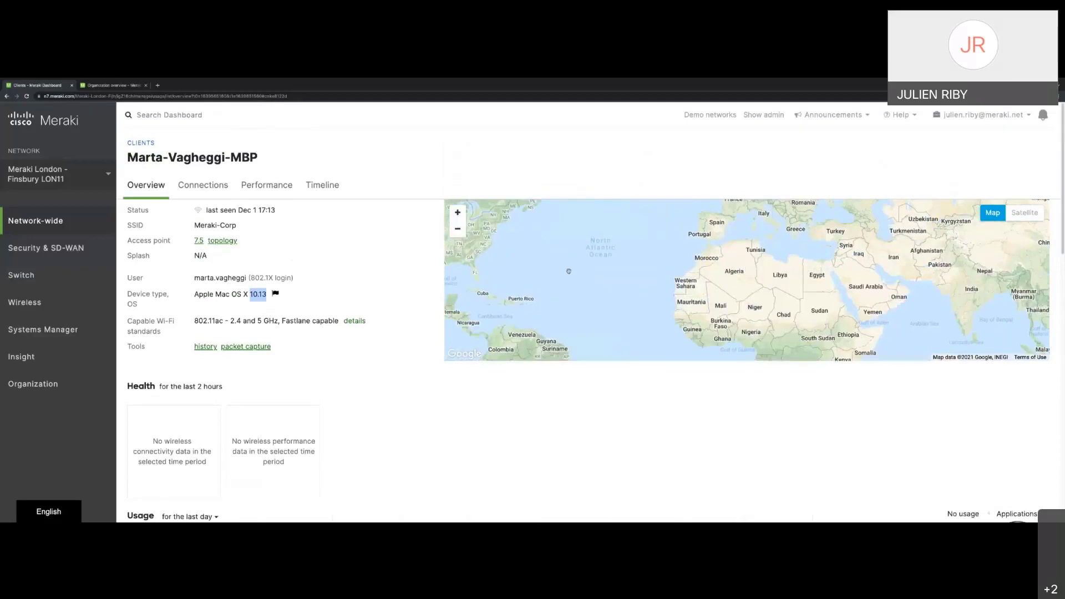
List only the clients on Meraki-Corp in a separate network-wide Clients page and open the second one, LON11-7-HOOPLA-.
mouse_move(36, 221)
click(136, 243)
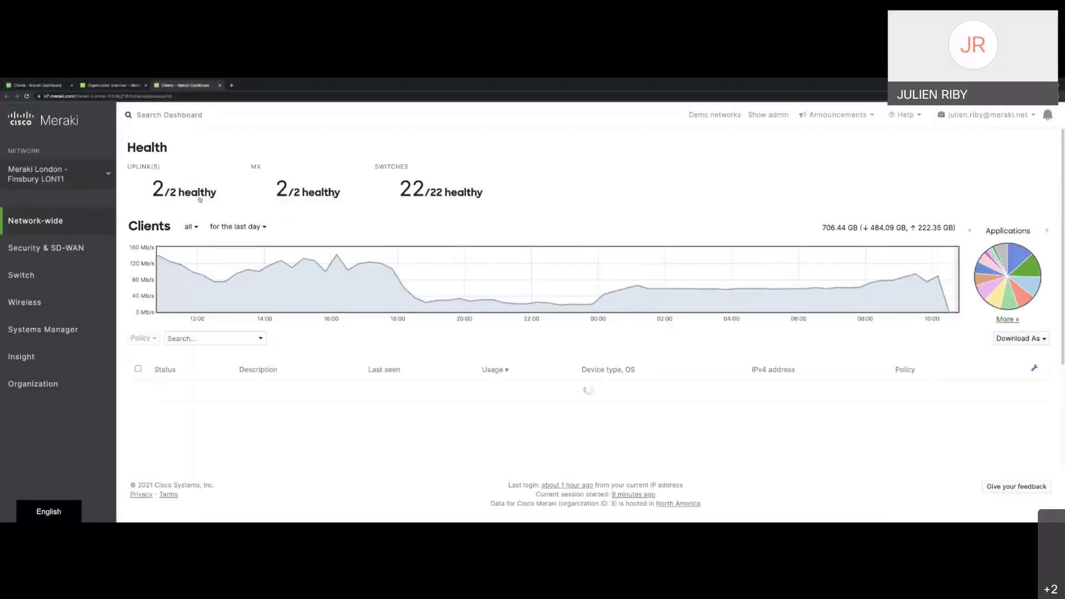
click(191, 227)
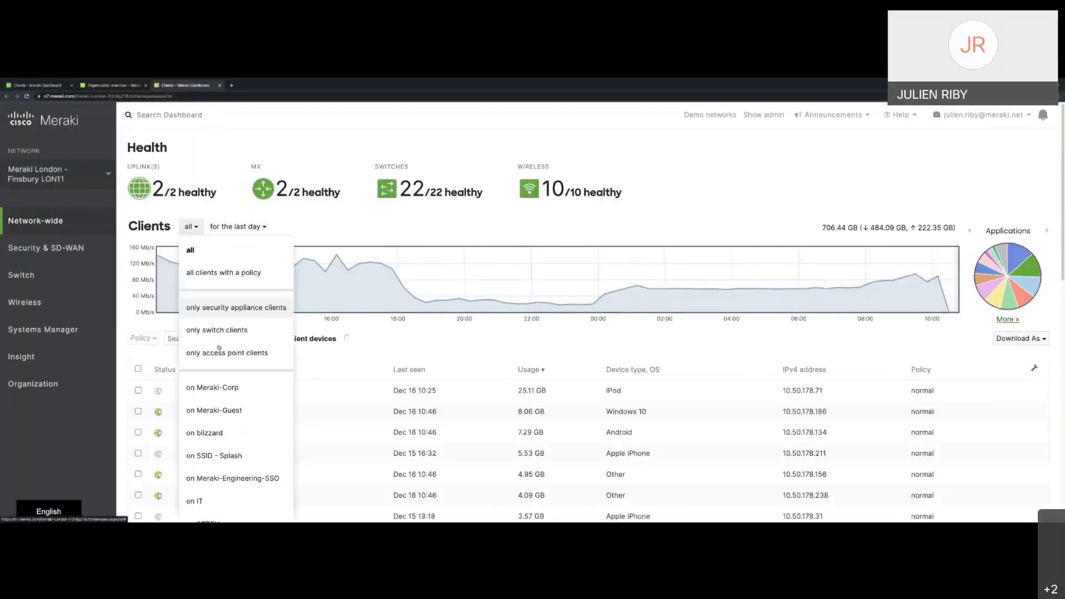
click(224, 388)
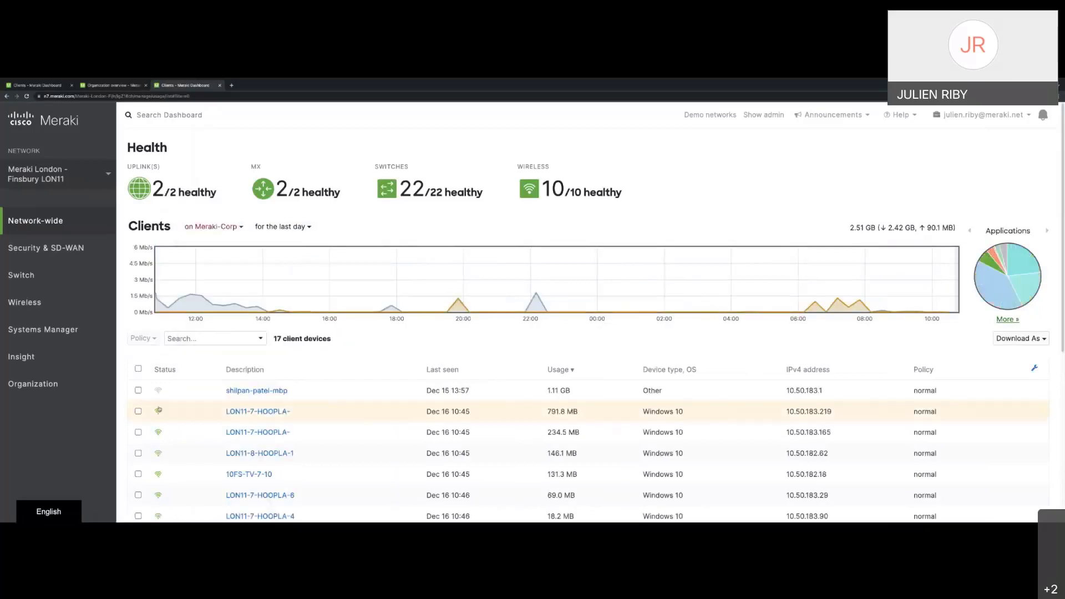
click(257, 412)
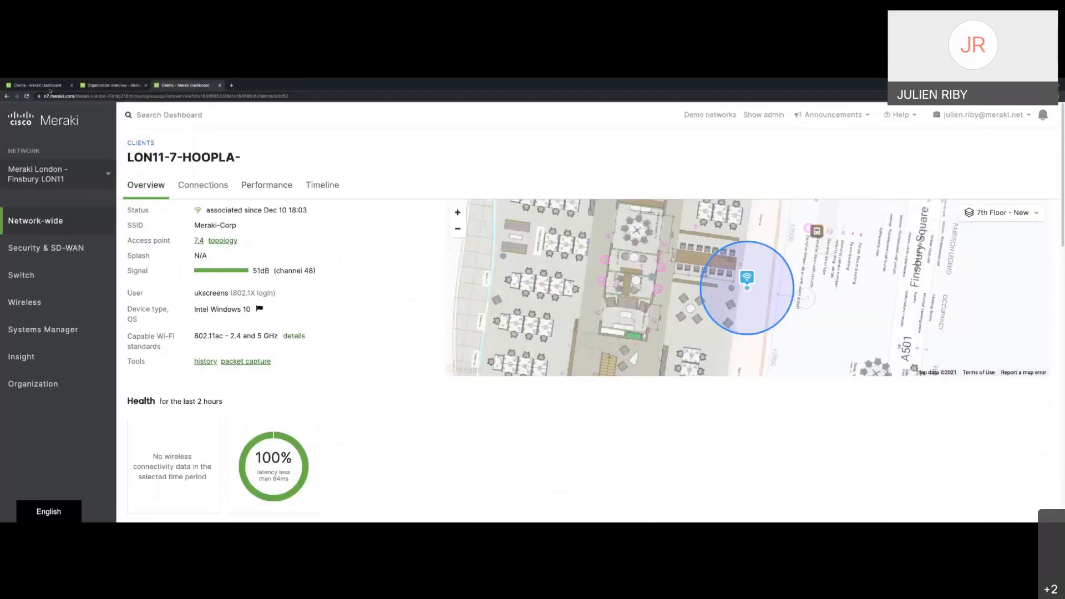
Return to the previously opened MacBook client and show its usage for the last 30 days.
click(46, 86)
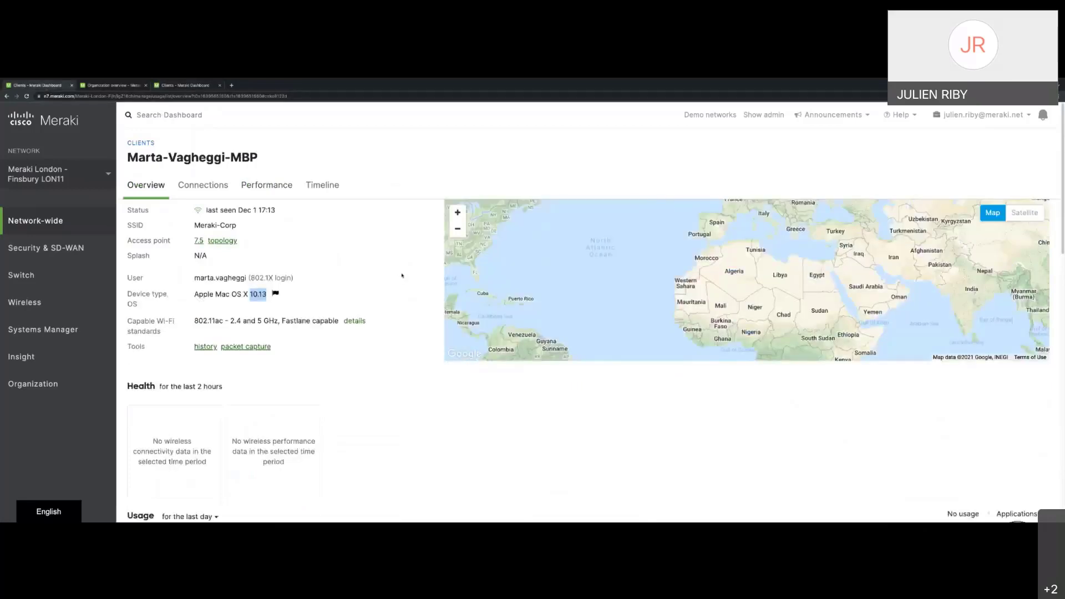
scroll(233, 323, down, 3)
click(192, 325)
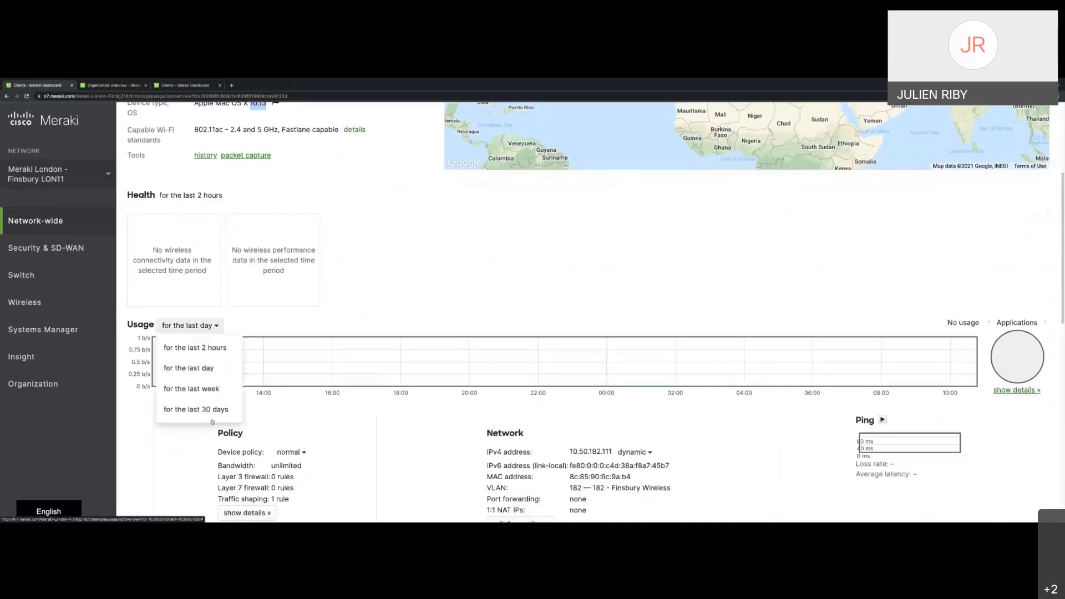
click(189, 411)
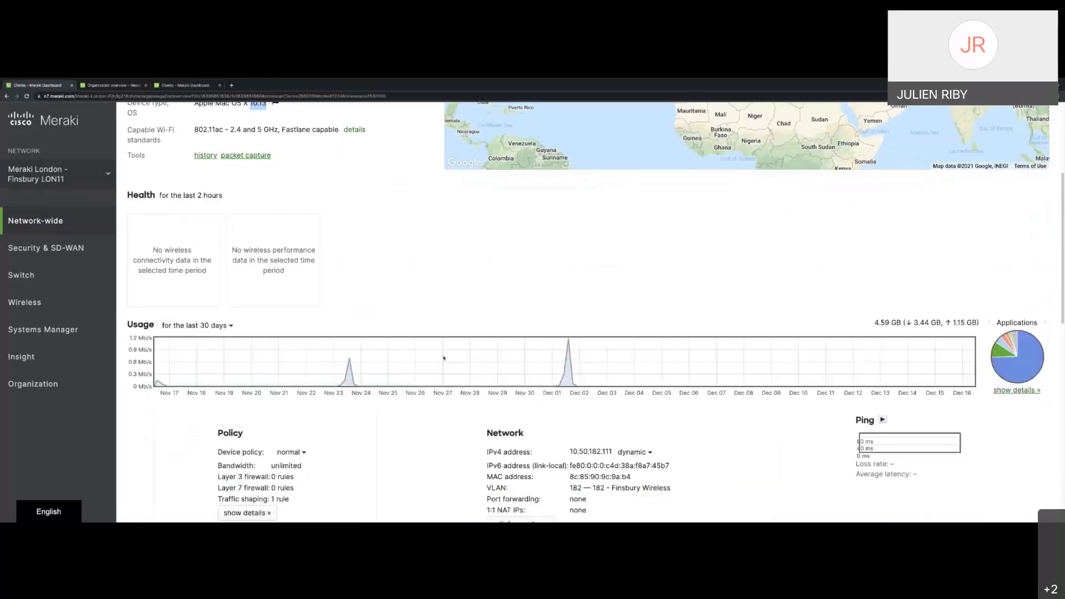
Expand the client's application usage details and review the listed destinations, including the flows and active time for Meraki HTTPS.
scroll(443, 358, up, 1)
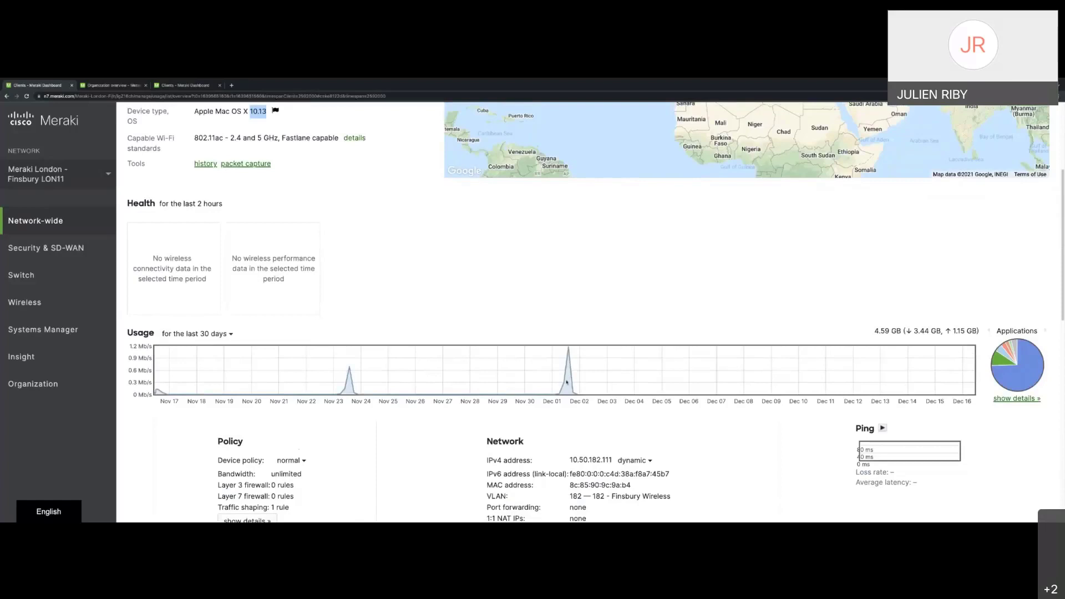
click(1015, 398)
scroll(160, 333, down, 3)
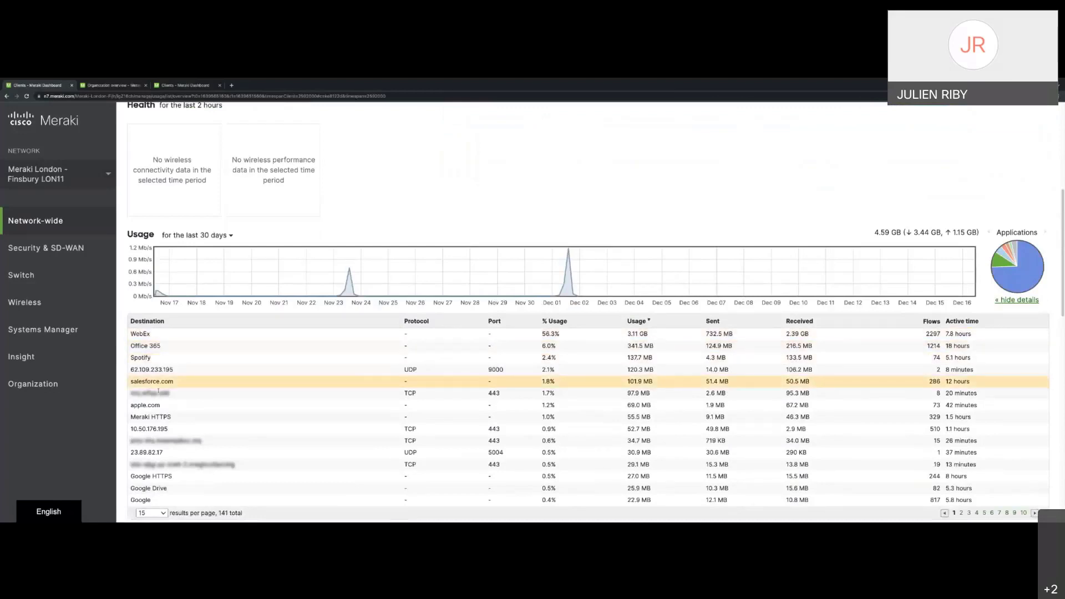
drag(142, 416, 169, 417)
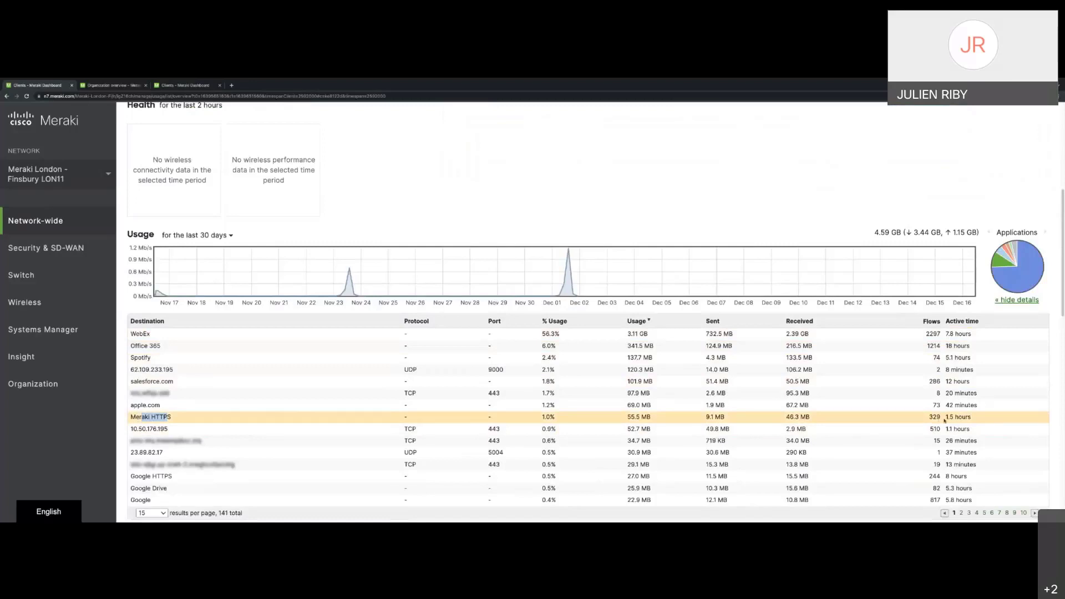
scroll(435, 365, up, 5)
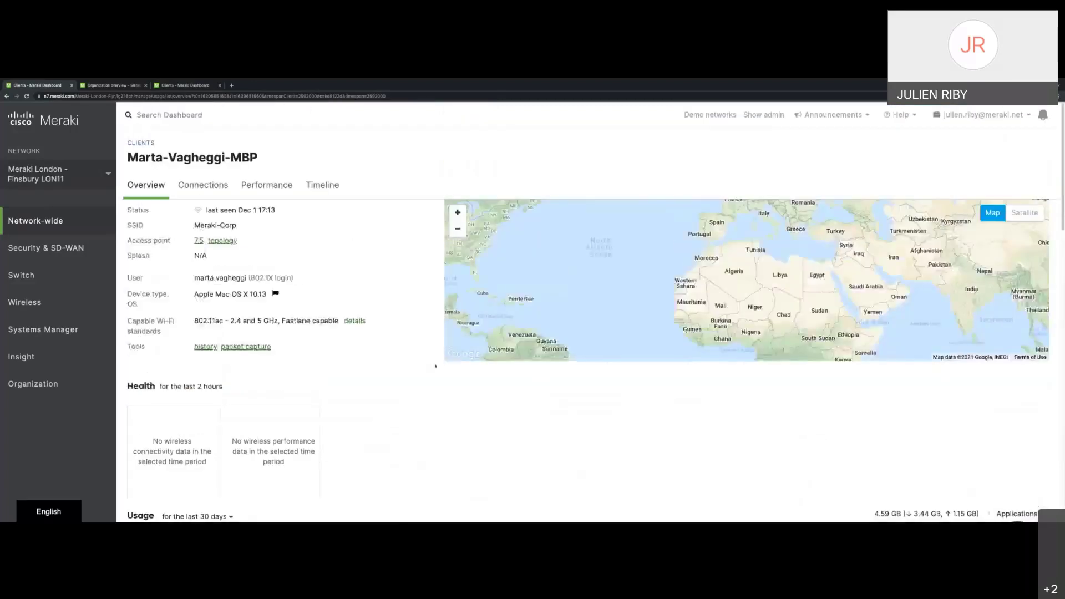
Open the client's connection statistics and set the period to Nov 16 10:49 to Dec 16 10:48.
click(204, 187)
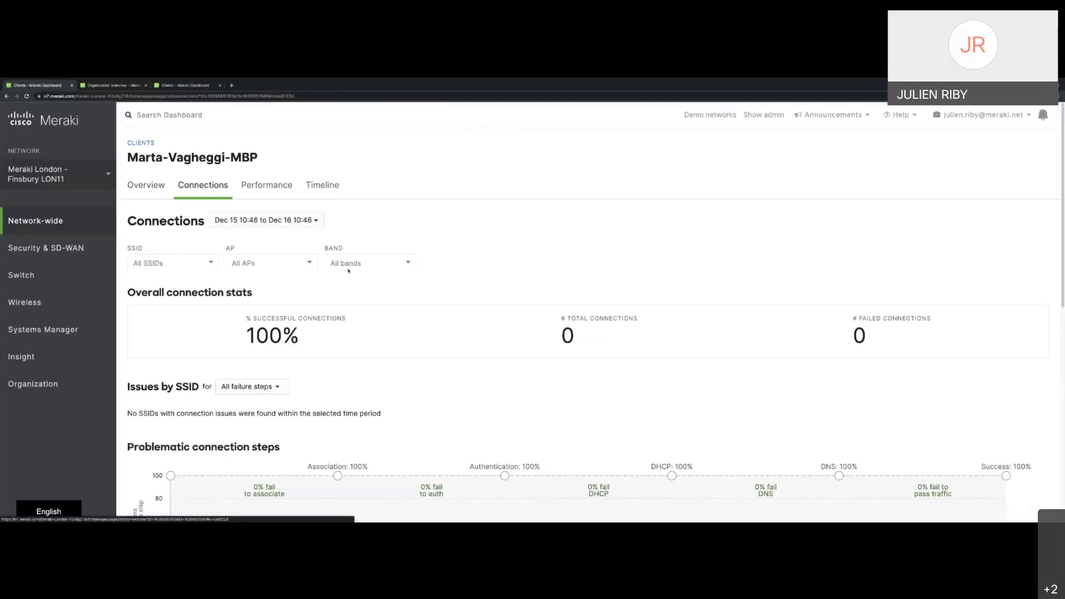
scroll(472, 308, down, 1)
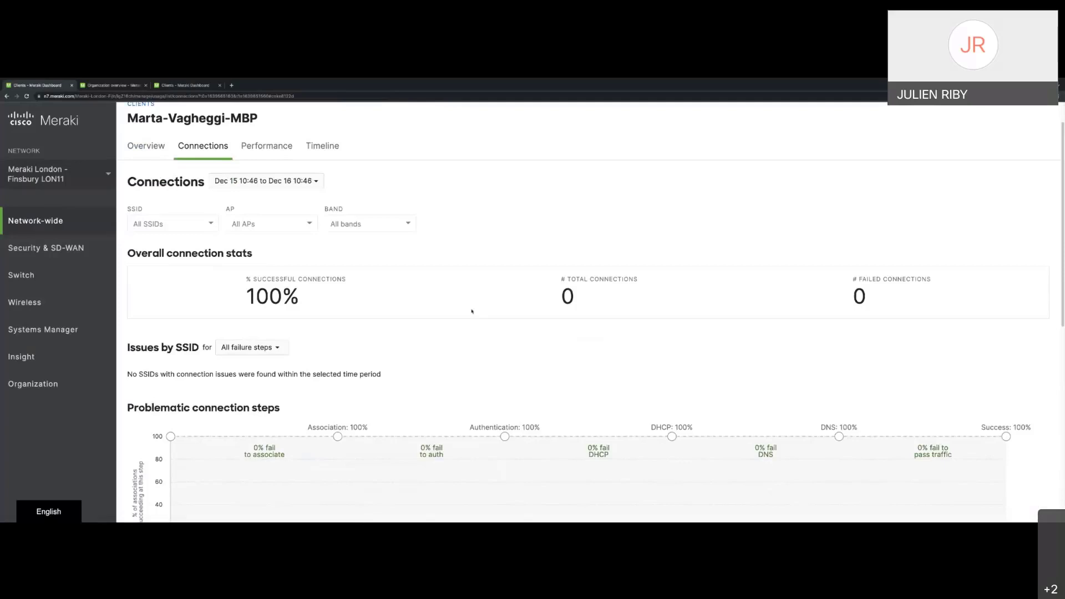
click(293, 186)
click(253, 284)
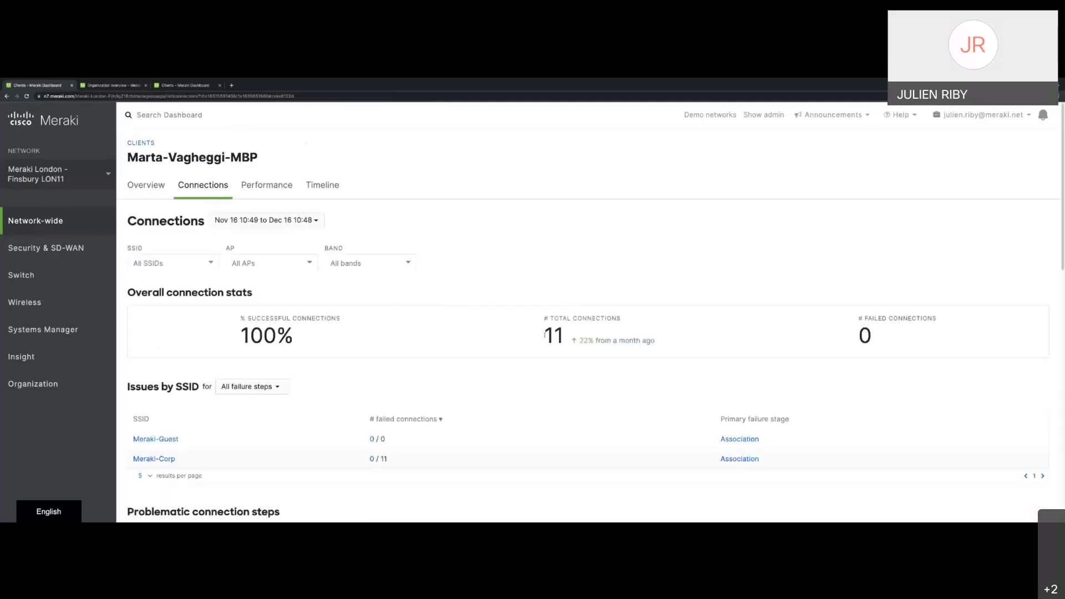
Review the client's total and successful connections, issues by SSID and problematic connection steps.
double_click(549, 337)
triple_click(299, 318)
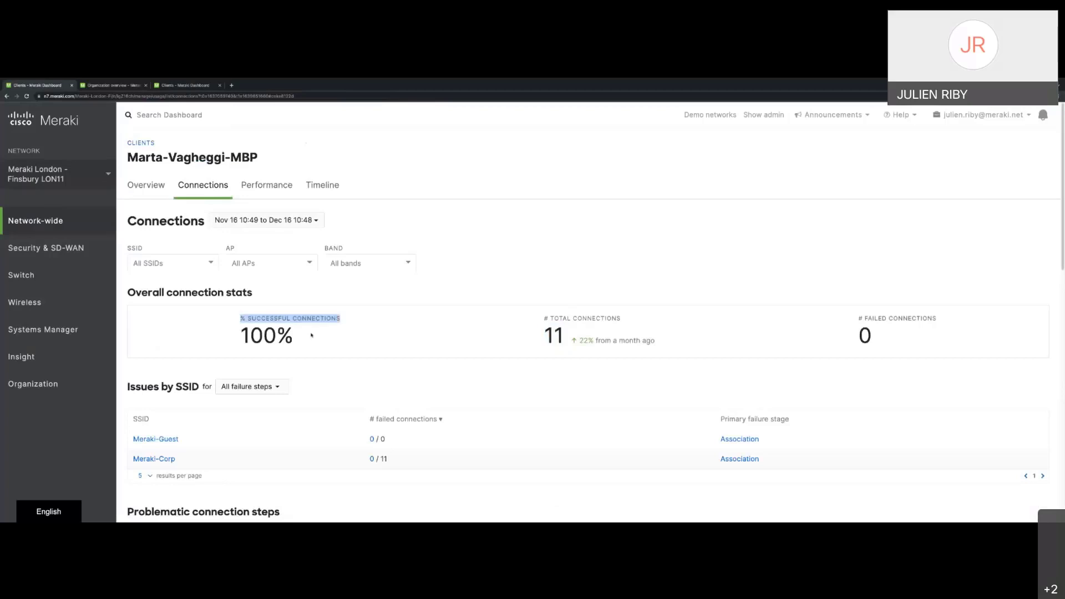
scroll(308, 333, down, 2)
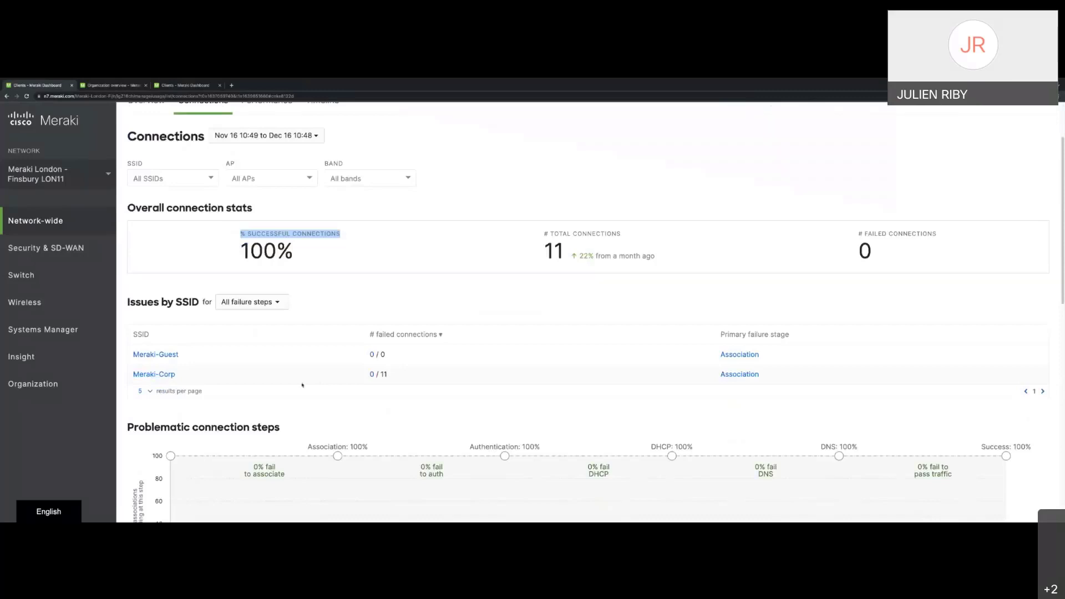
scroll(408, 353, down, 2)
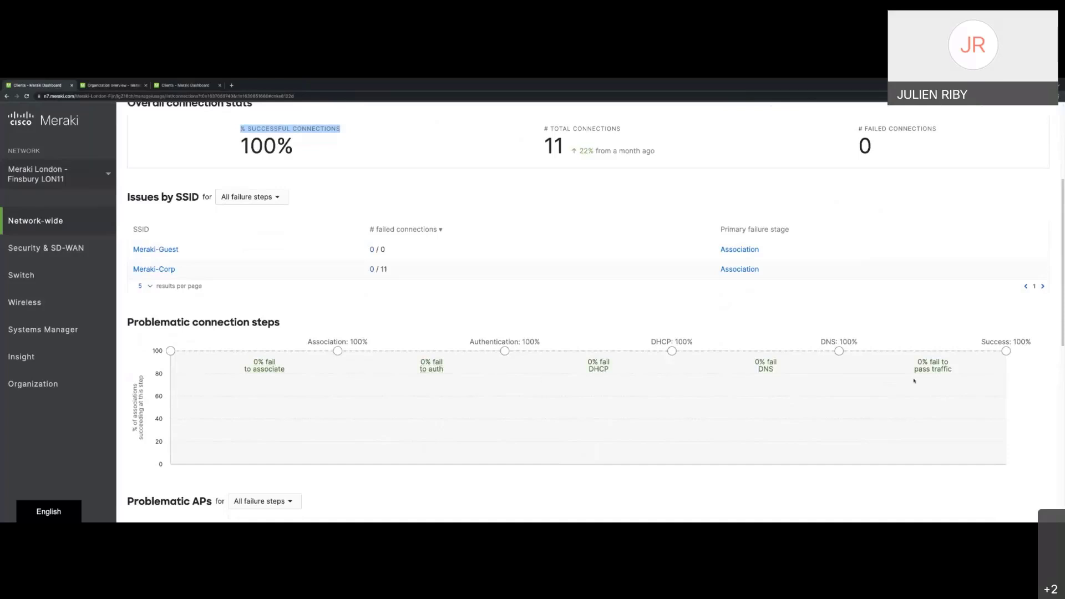
scroll(575, 341, up, 3)
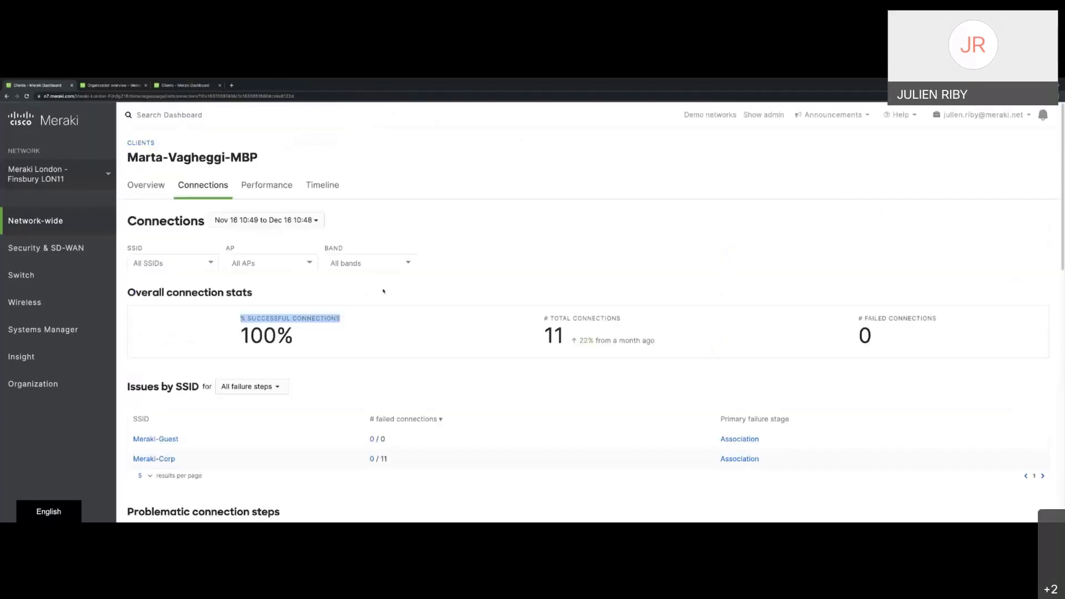
Open the client's performance data and inspect its usage and the signal quality around the Dec 1 wireless connection.
click(272, 191)
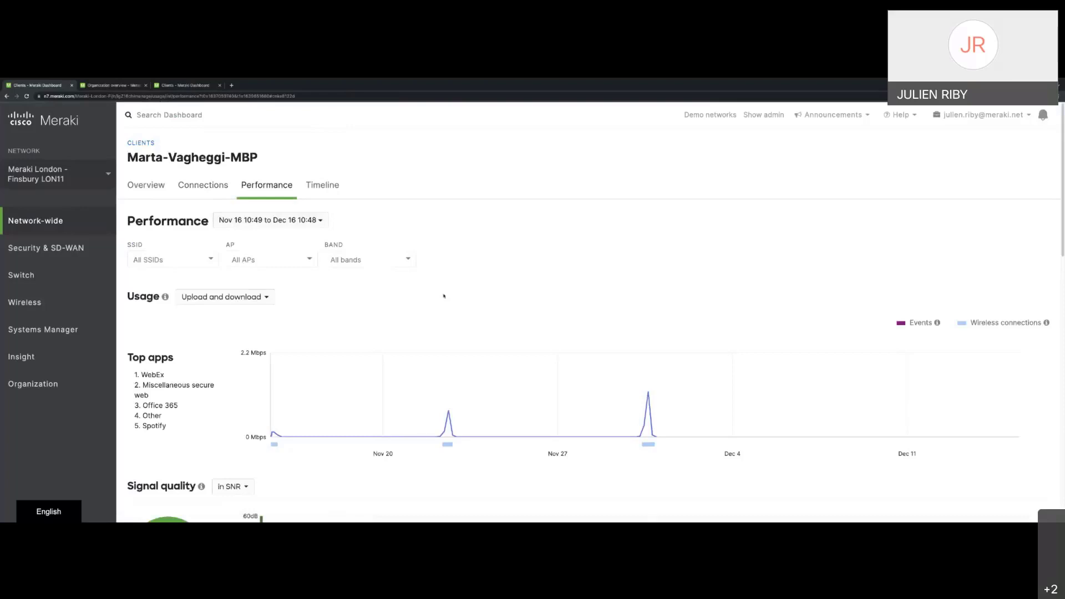
scroll(444, 296, down, 2)
scroll(451, 351, down, 3)
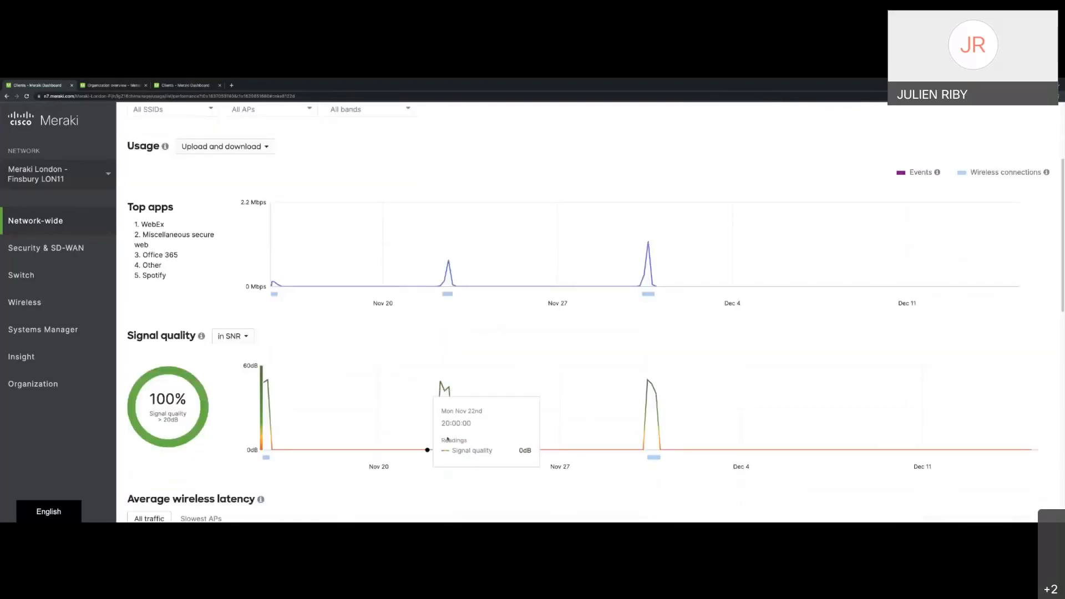
mouse_move(652, 458)
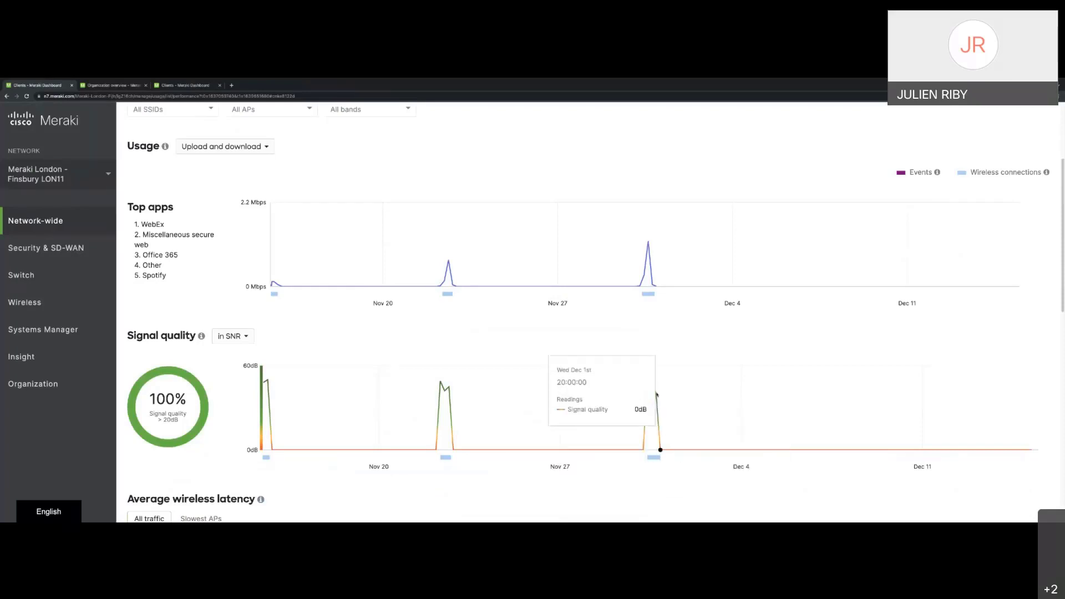
Examine the client's average wireless latency, AP channel utilization, AP usage and number of AP clients alongside its signal quality.
scroll(549, 449, down, 3)
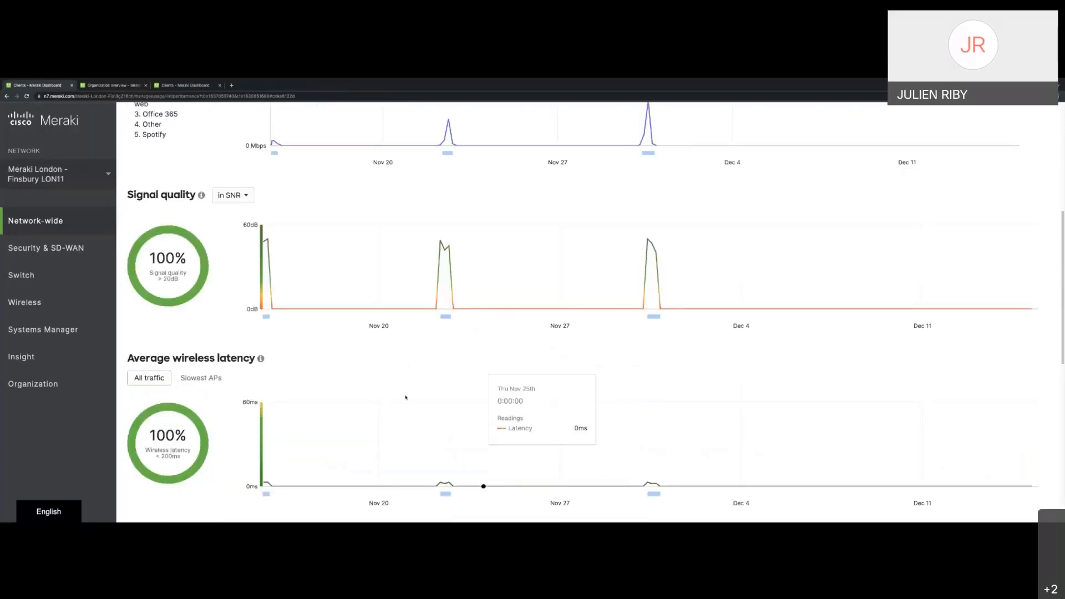
scroll(444, 396, down, 1)
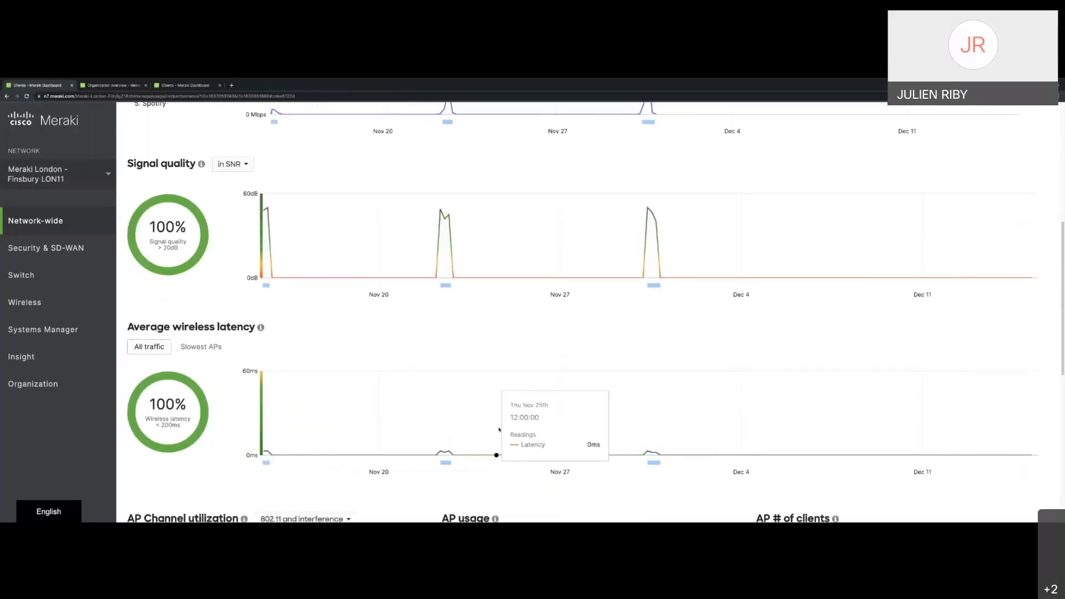
scroll(500, 429, down, 2)
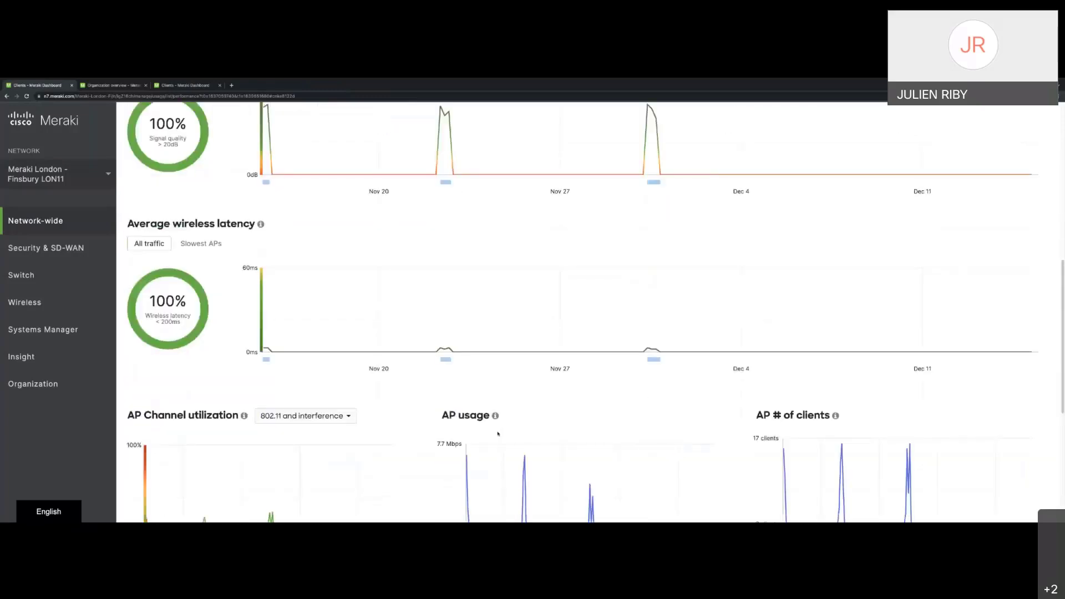
scroll(498, 434, up, 1)
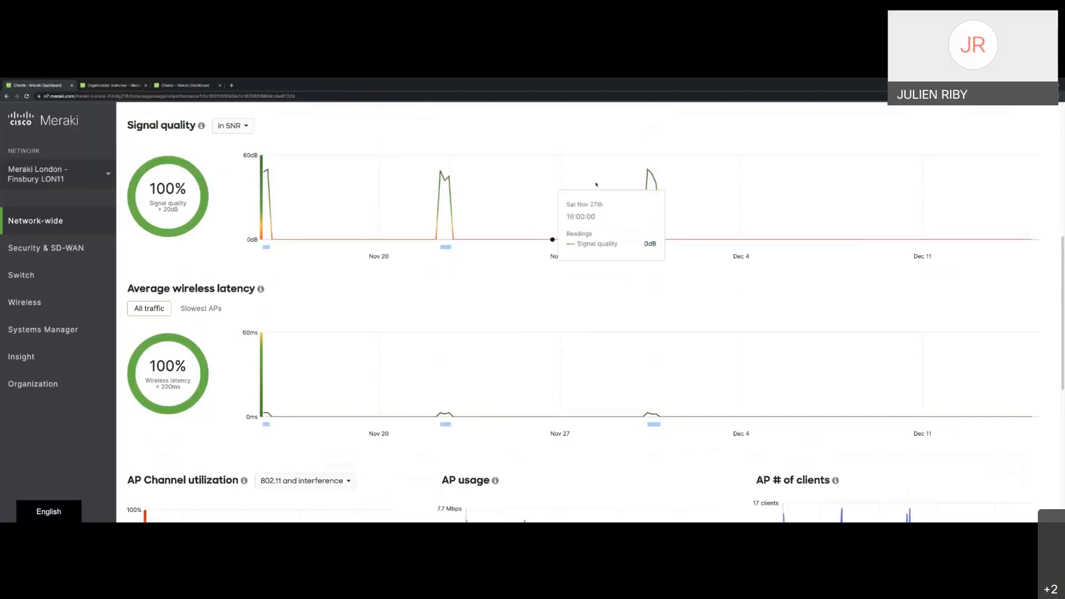
scroll(602, 272, down, 1)
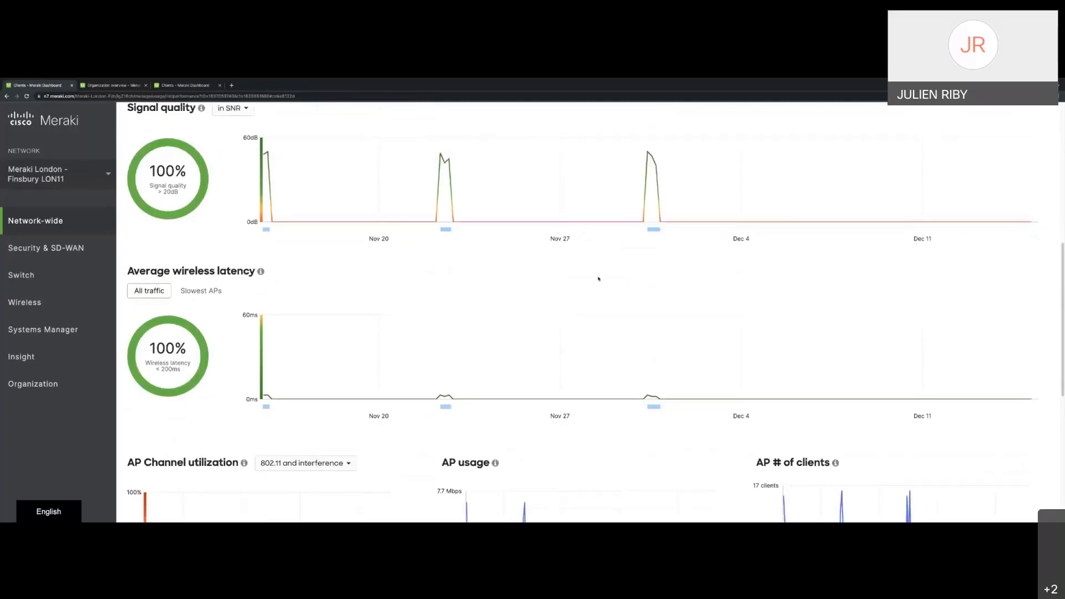
scroll(416, 383, down, 3)
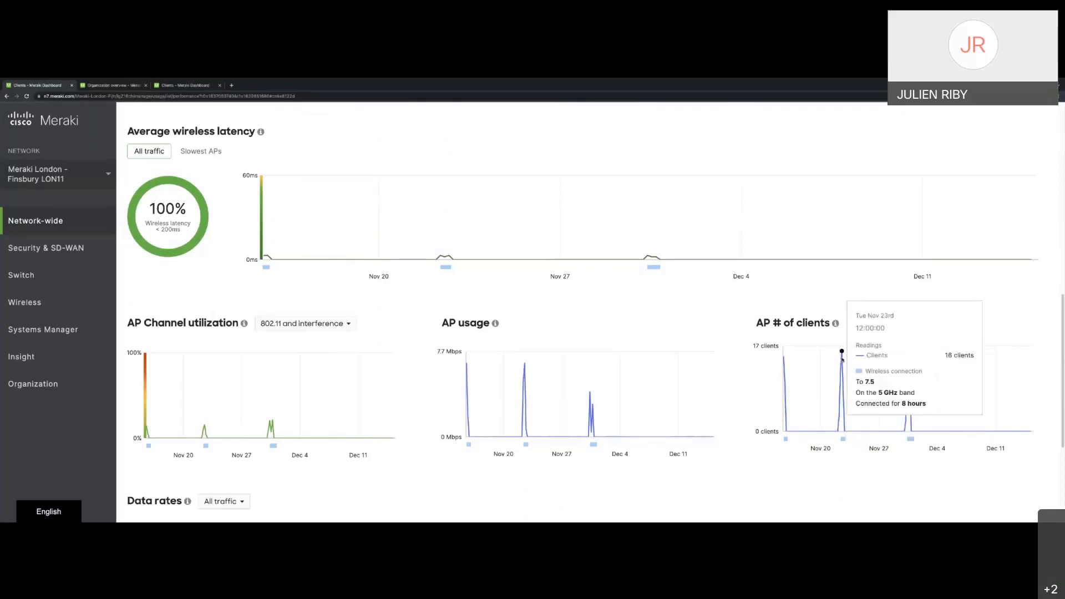
scroll(842, 360, up, 3)
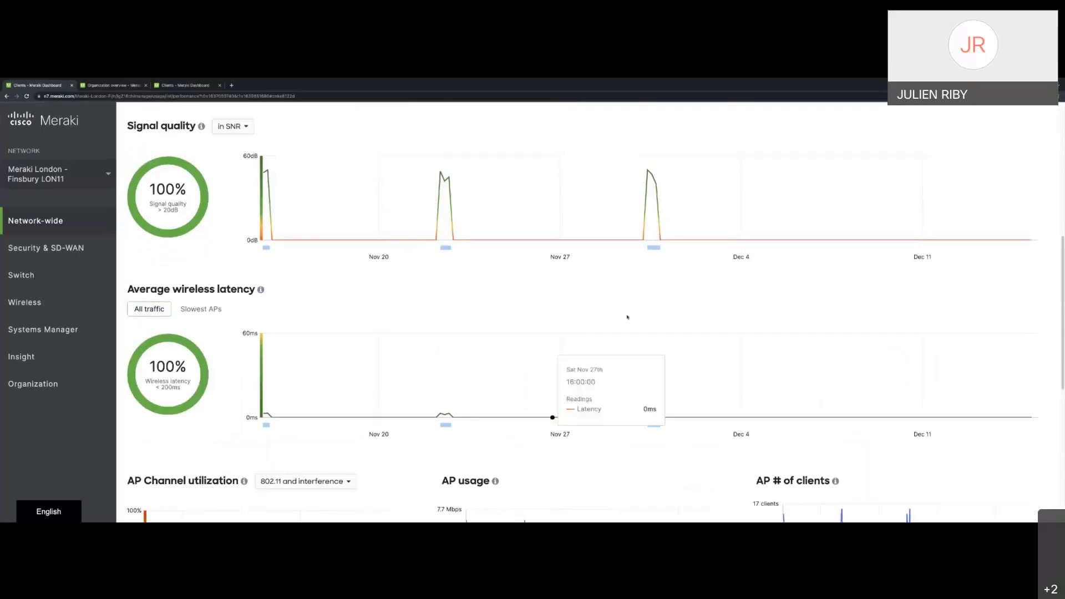
scroll(725, 399, down, 1)
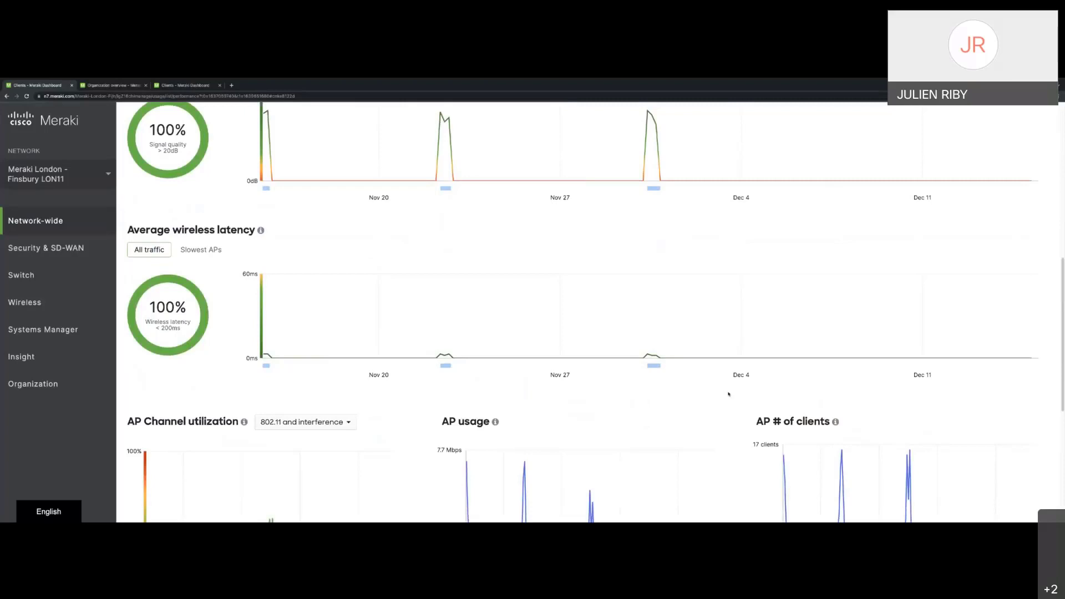
scroll(233, 288, up, 8)
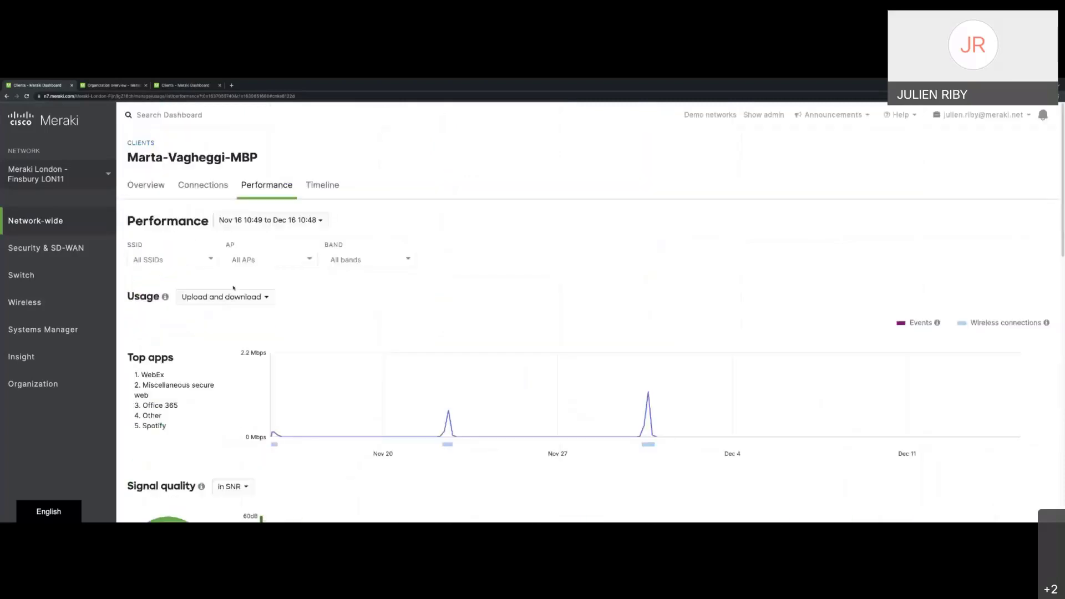
Return to the client's overview, and open the wireless access points list in a new browser tab to review the APs.
mouse_move(66, 223)
click(163, 199)
mouse_move(60, 312)
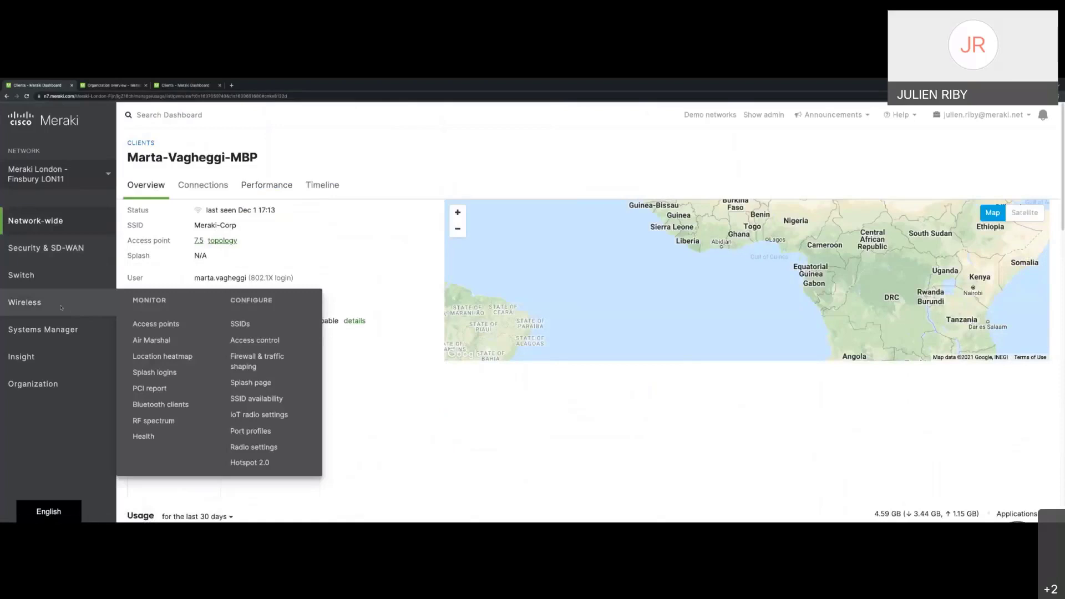
right_click(150, 324)
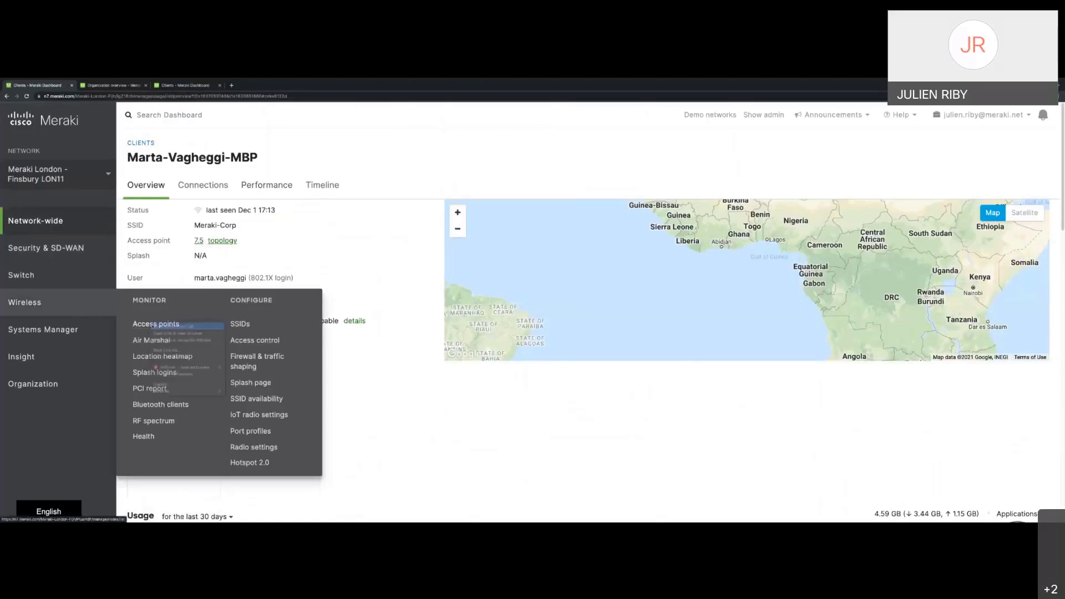
click(166, 326)
click(249, 85)
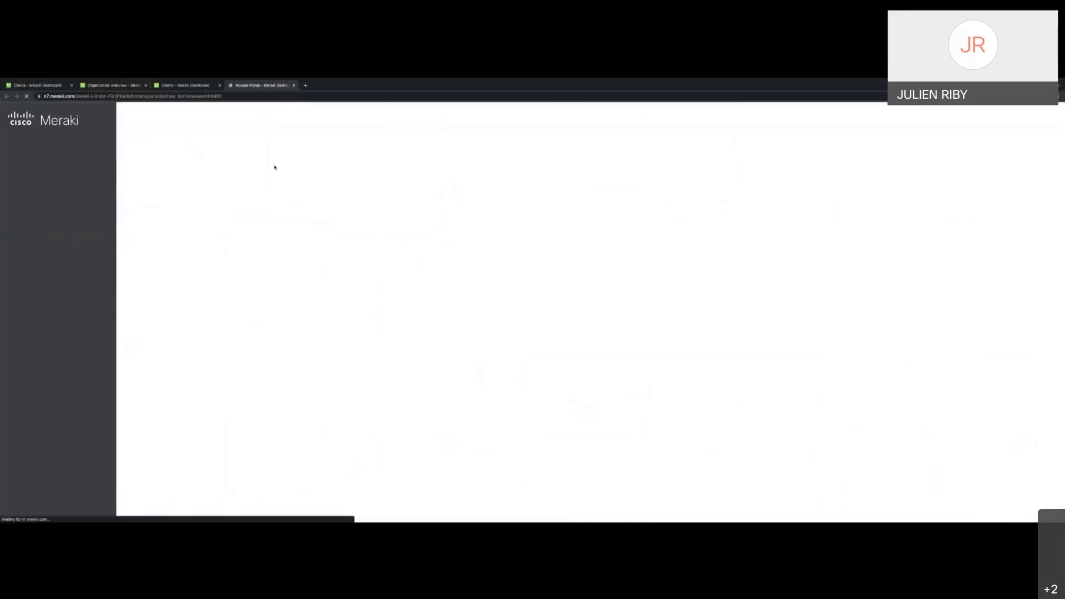
mouse_move(78, 392)
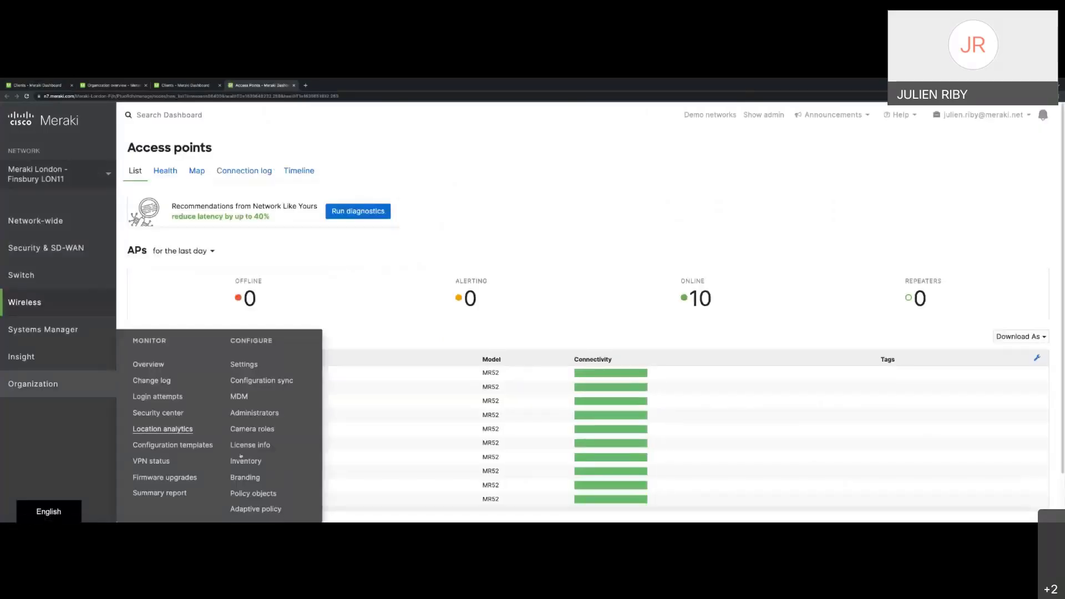
scroll(215, 445, down, 1)
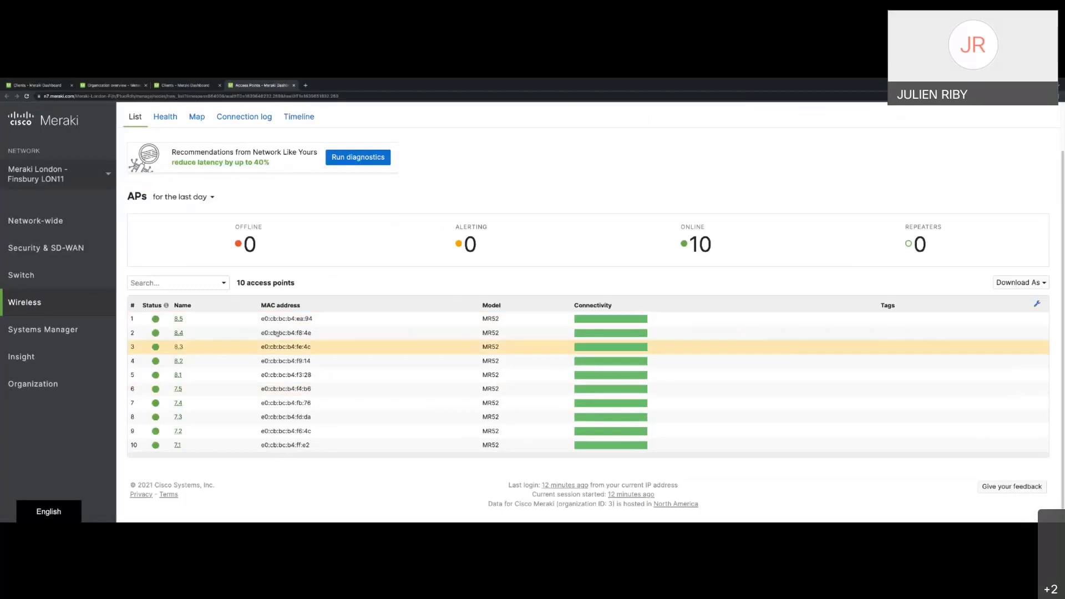
Open the RF spectrum of access point 7.1 and examine its 5 GHz channel utilization and interfering APs.
mouse_move(103, 304)
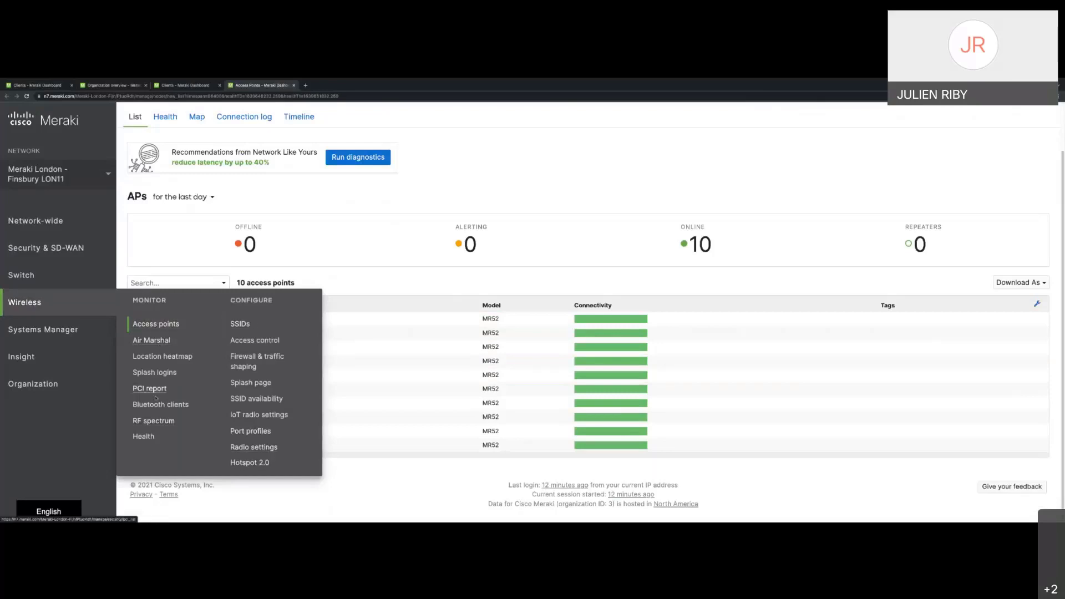
click(158, 422)
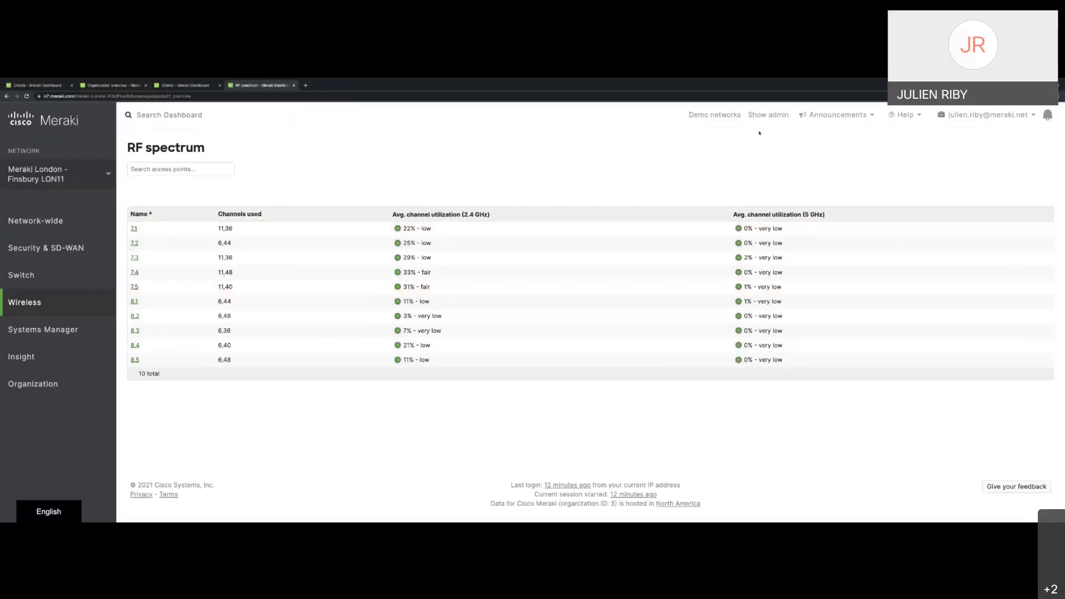
click(133, 229)
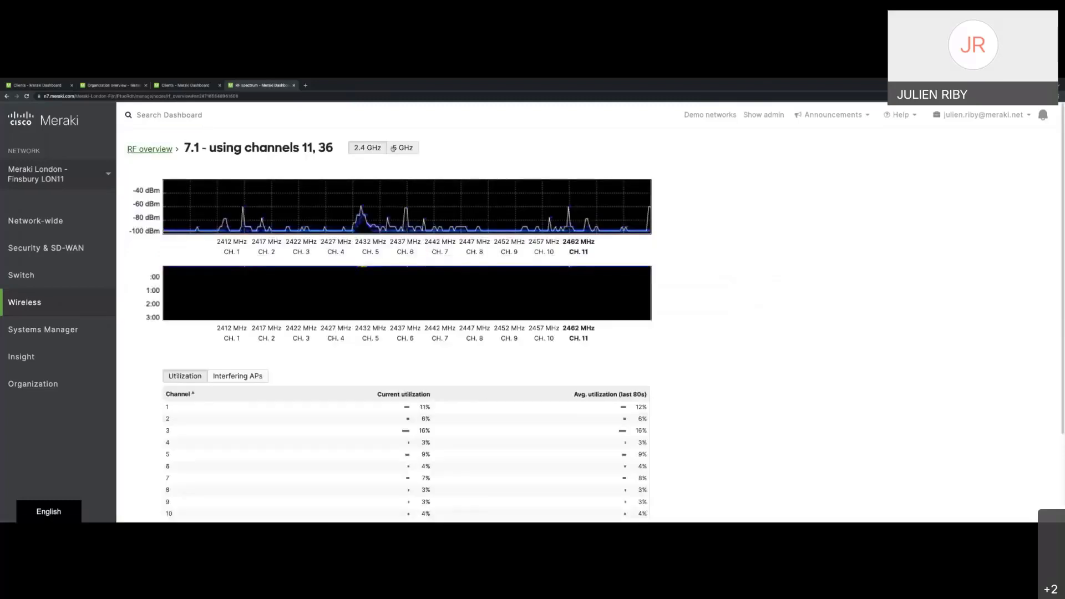
click(394, 149)
scroll(373, 342, down, 3)
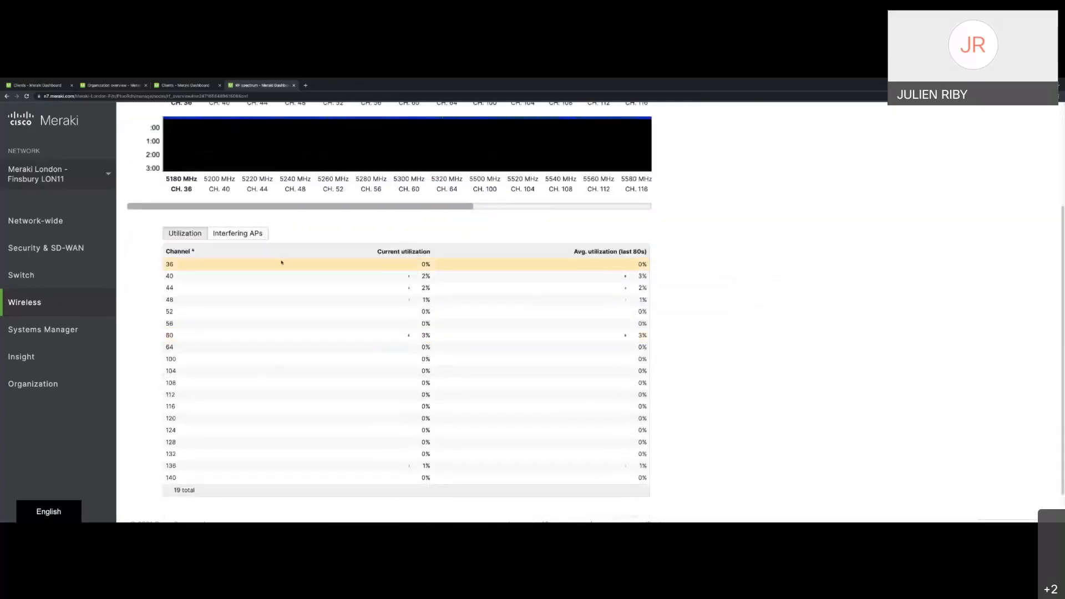
click(240, 234)
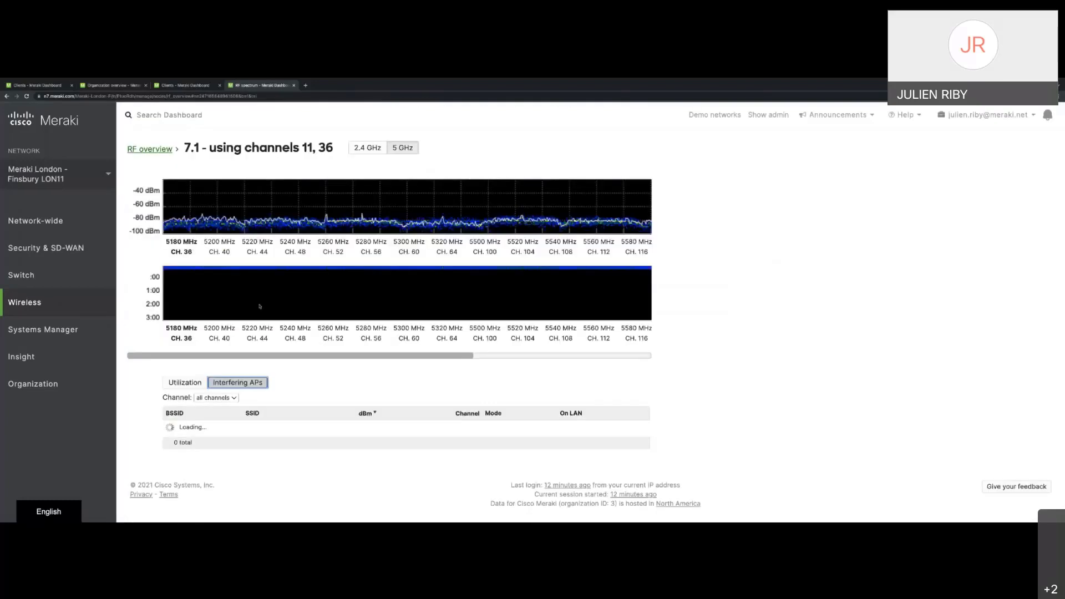
scroll(378, 358, down, 2)
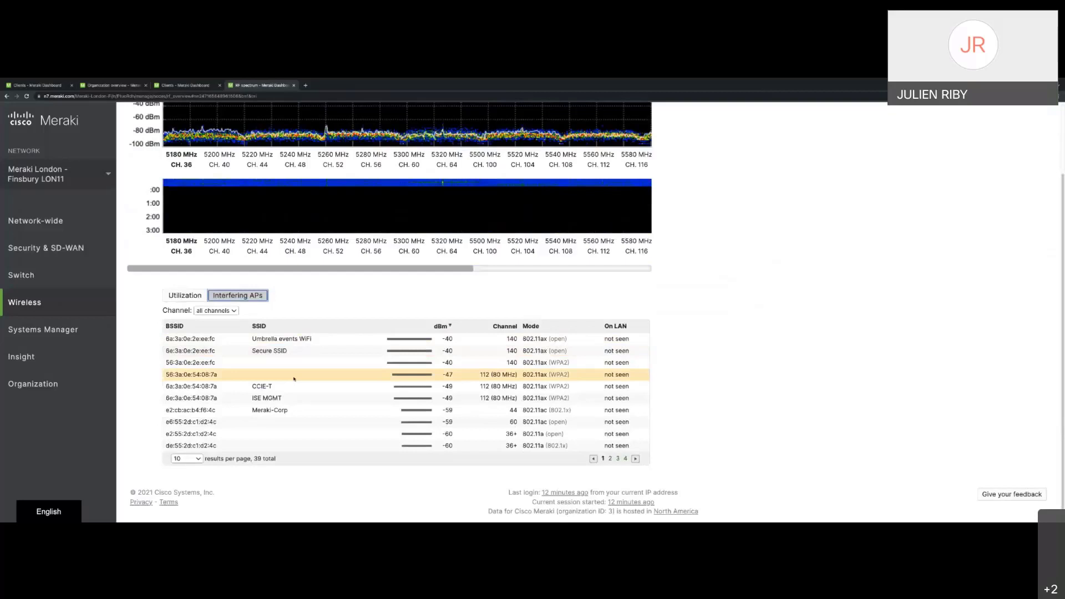
Open wireless access control for Meraki-Corp, try the Pre-shared key (PSK) association requirement, and reselect Enterprise with my RADIUS server.
mouse_move(92, 305)
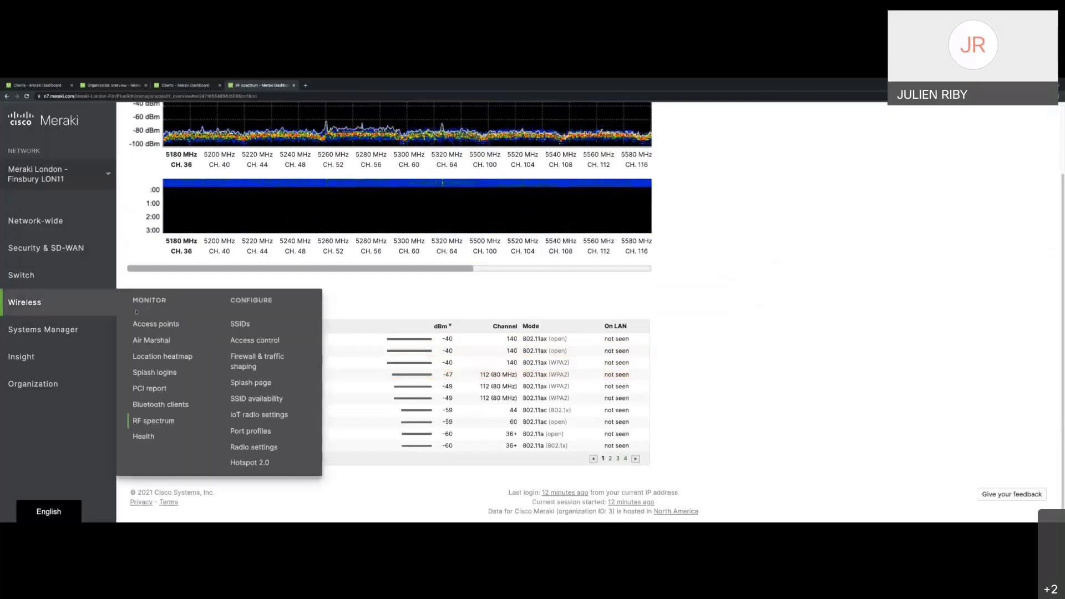
click(247, 342)
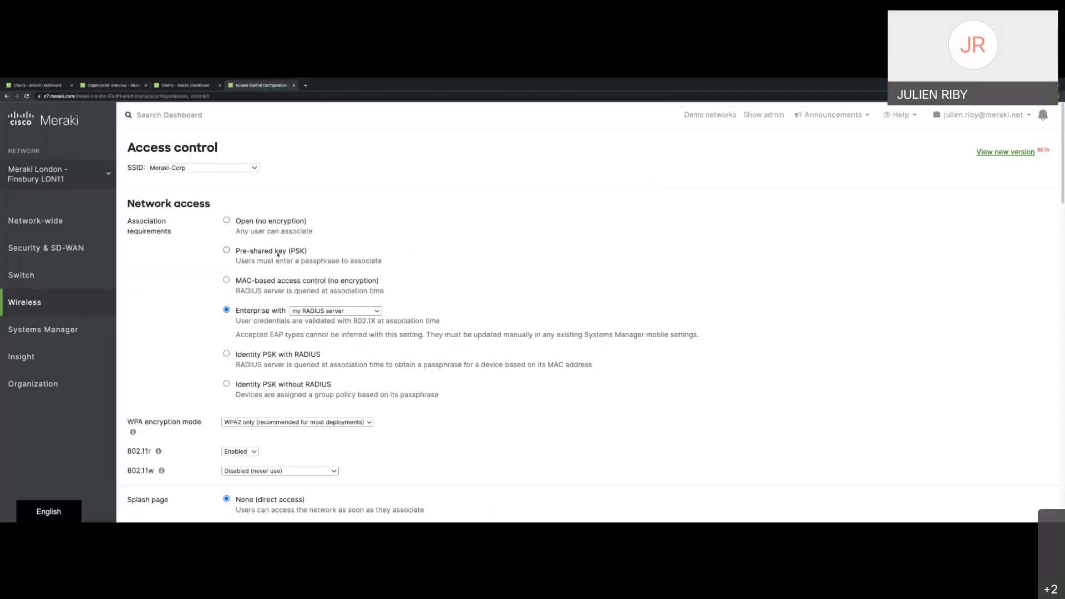
click(278, 253)
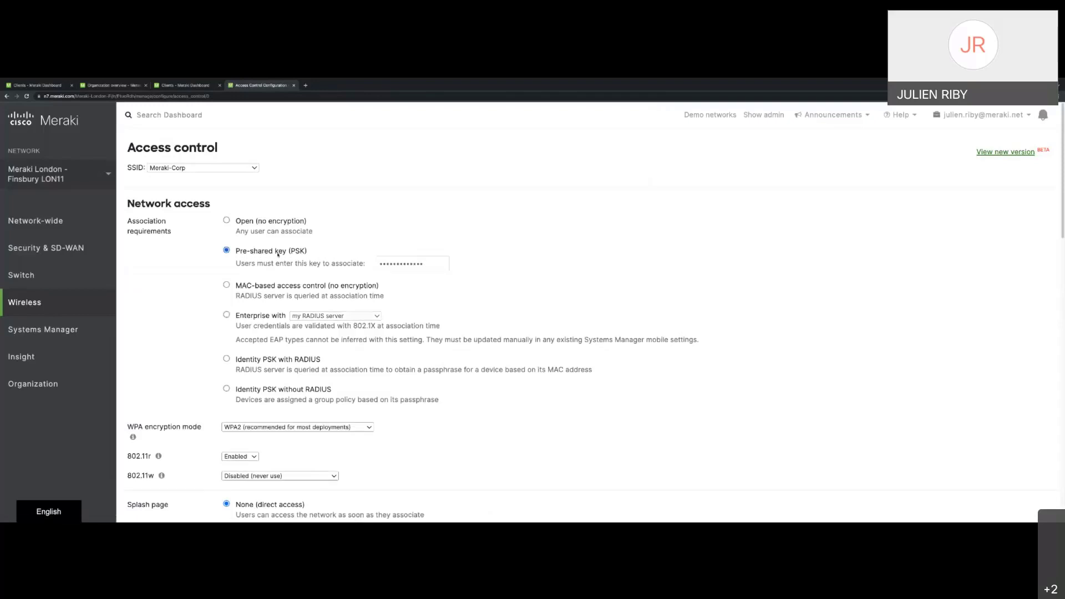
click(248, 314)
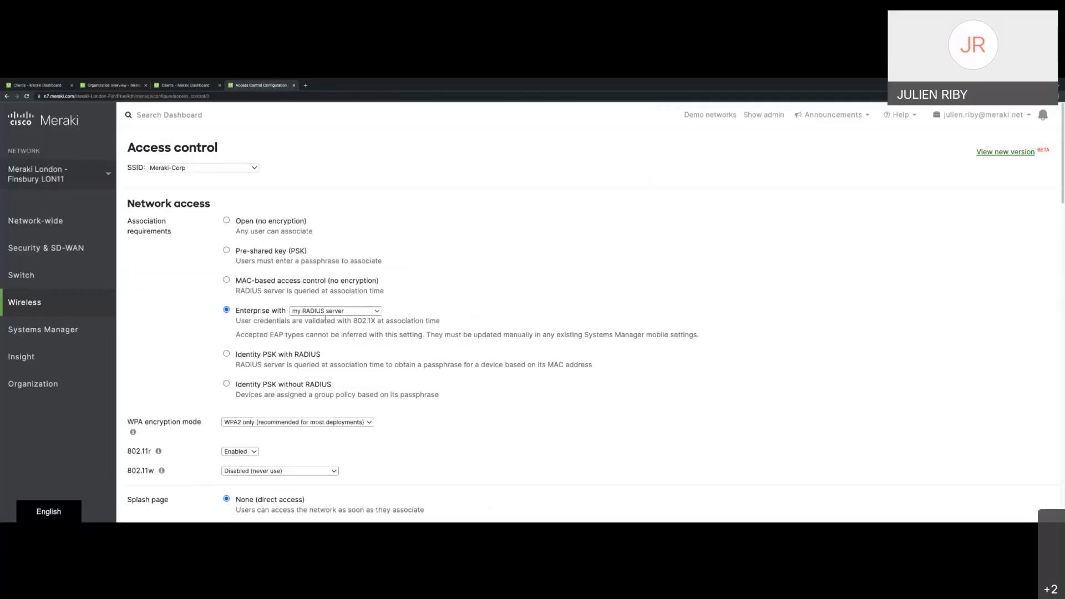
drag(352, 321, 383, 321)
Review the splash page options and RADIUS server settings in the SSID's access control configuration.
scroll(246, 318, down, 3)
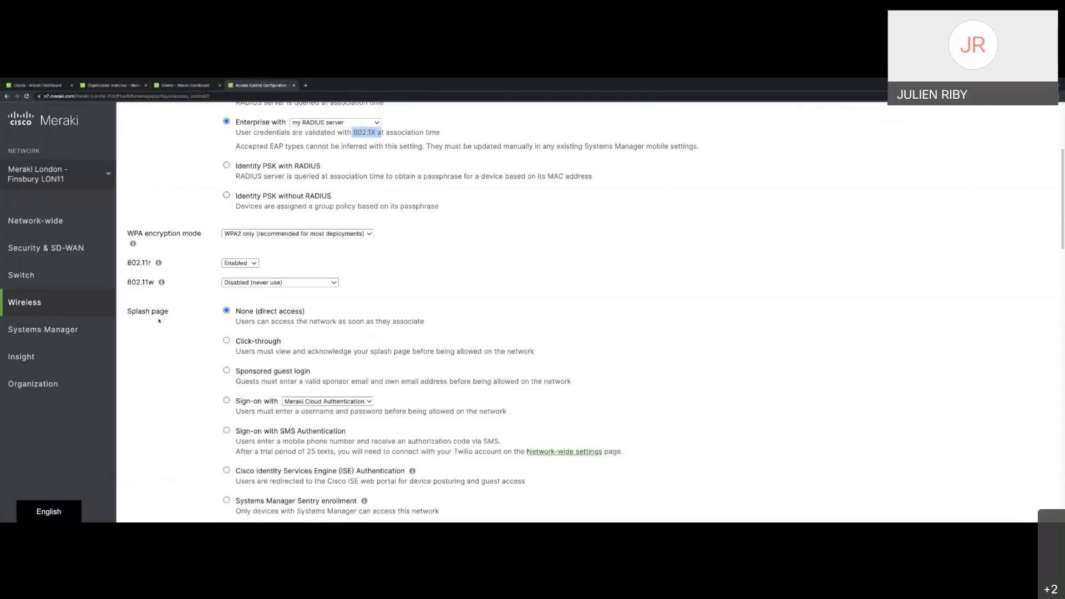
triple_click(159, 311)
scroll(270, 340, down, 2)
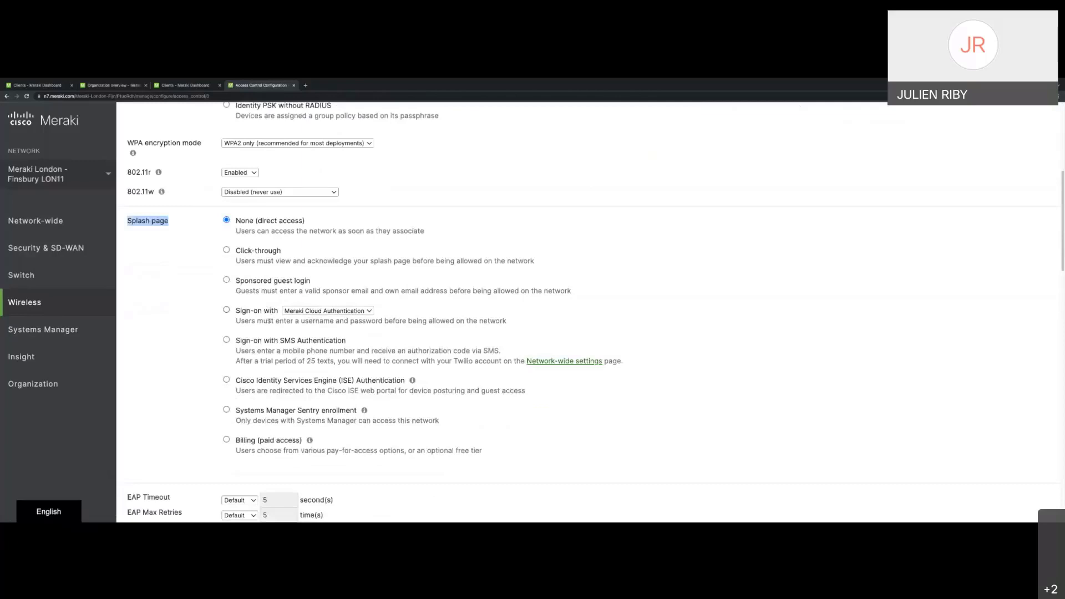
scroll(271, 315, down, 5)
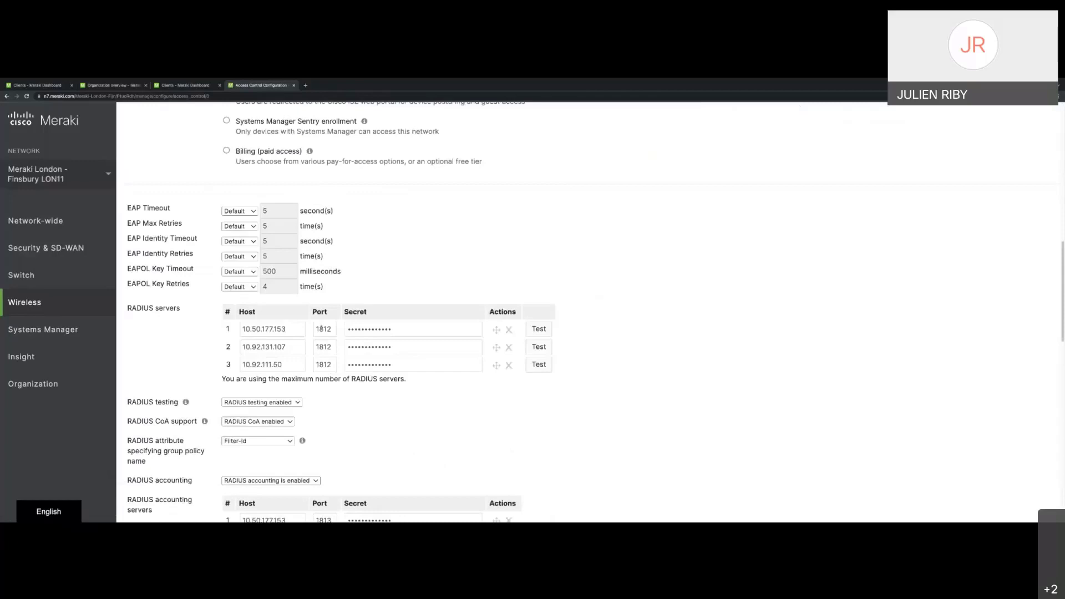
scroll(321, 328, up, 10)
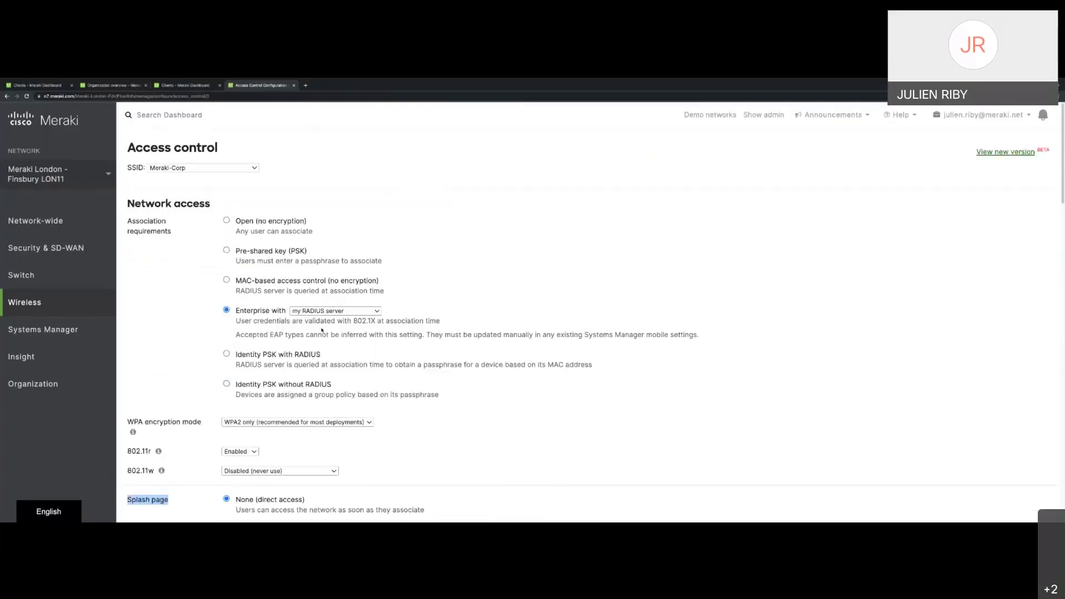
Open the wireless firewall and traffic shaping settings, leaving access control without saving.
mouse_move(64, 307)
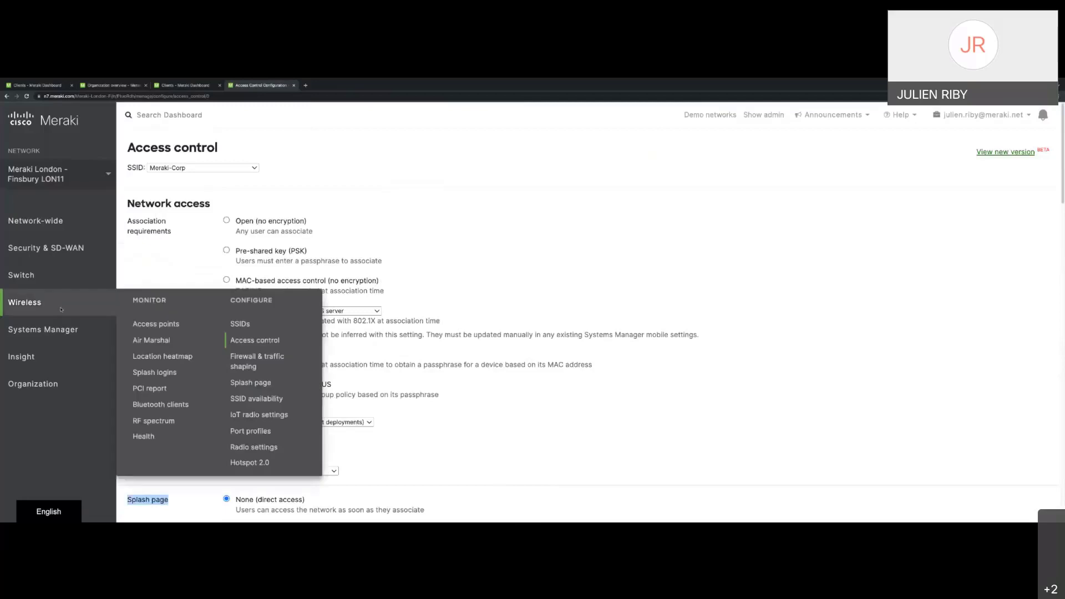
click(248, 365)
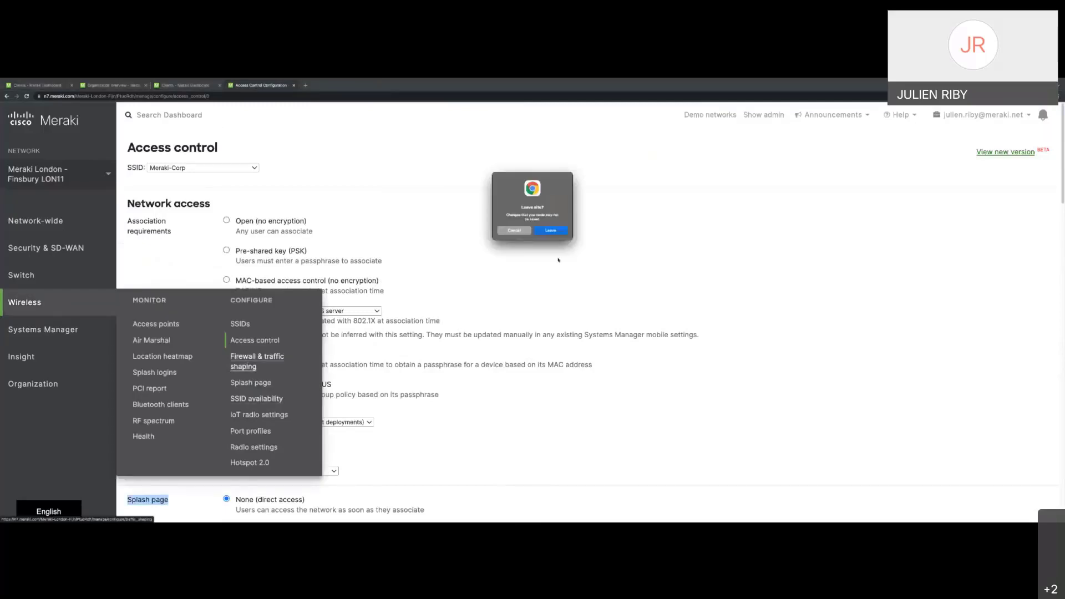
click(552, 231)
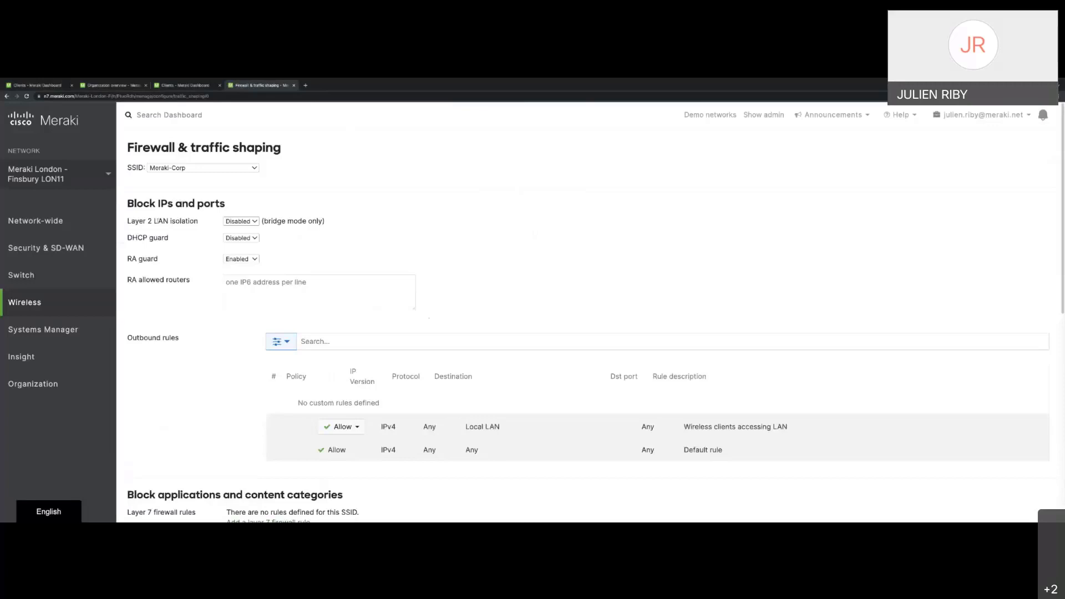
Change the Layer 2 LAN isolation setting for the Meraki-Corp SSID.
triple_click(172, 221)
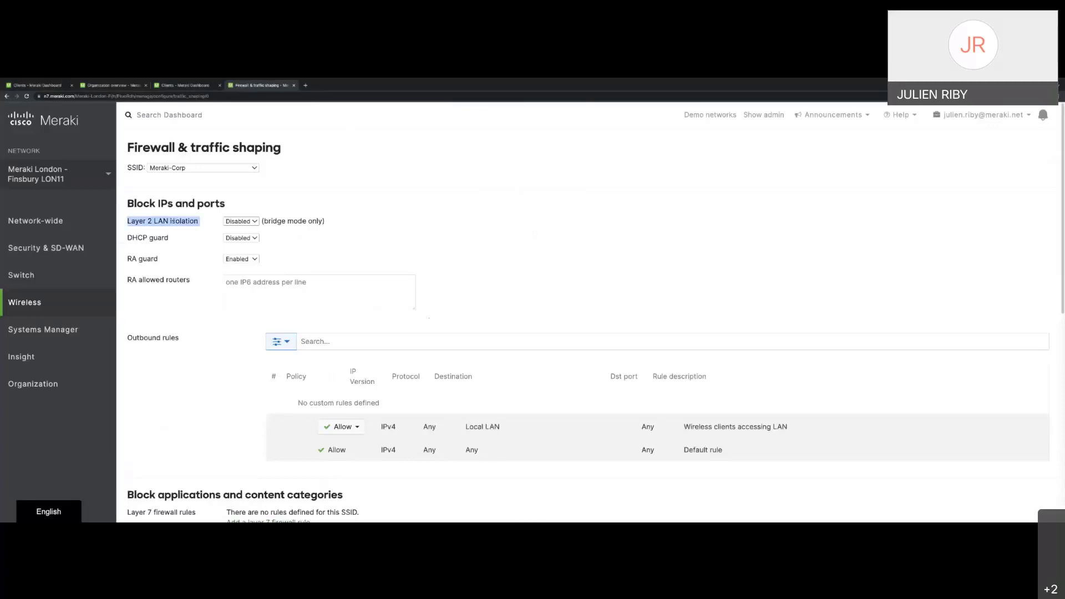
click(234, 222)
click(237, 230)
Add a layer 7 firewall rule that denies all Peer-to-peer (P2P) applications.
scroll(271, 319, down, 3)
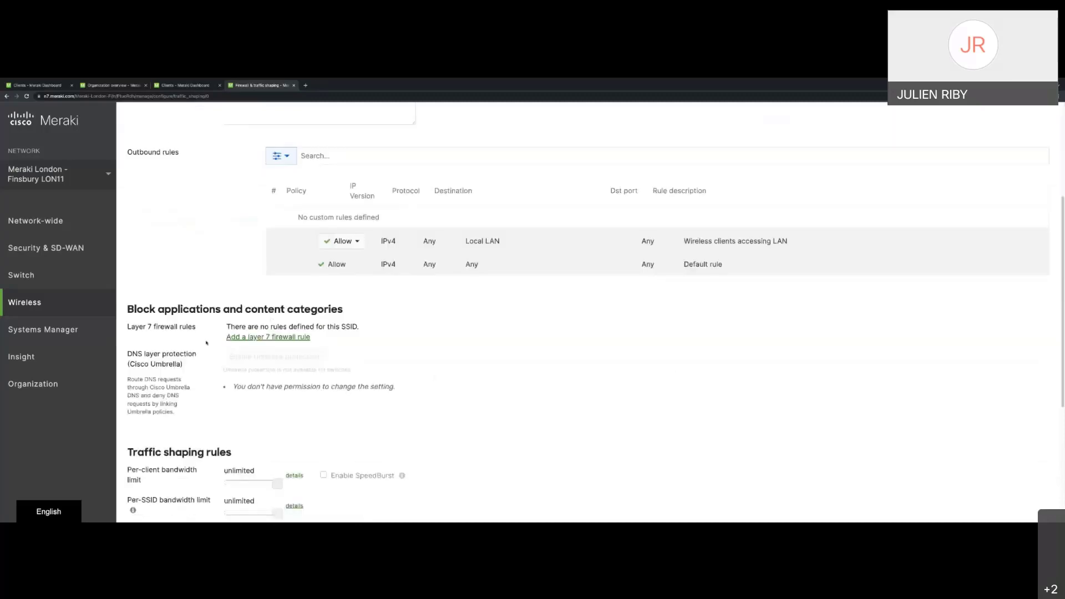
click(230, 337)
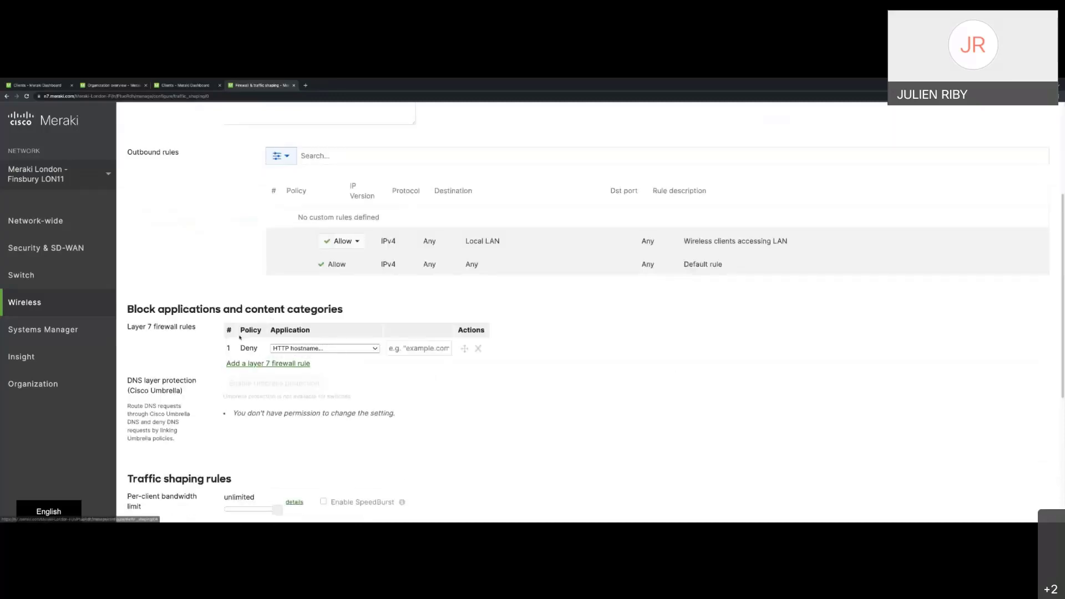
mouse_move(72, 224)
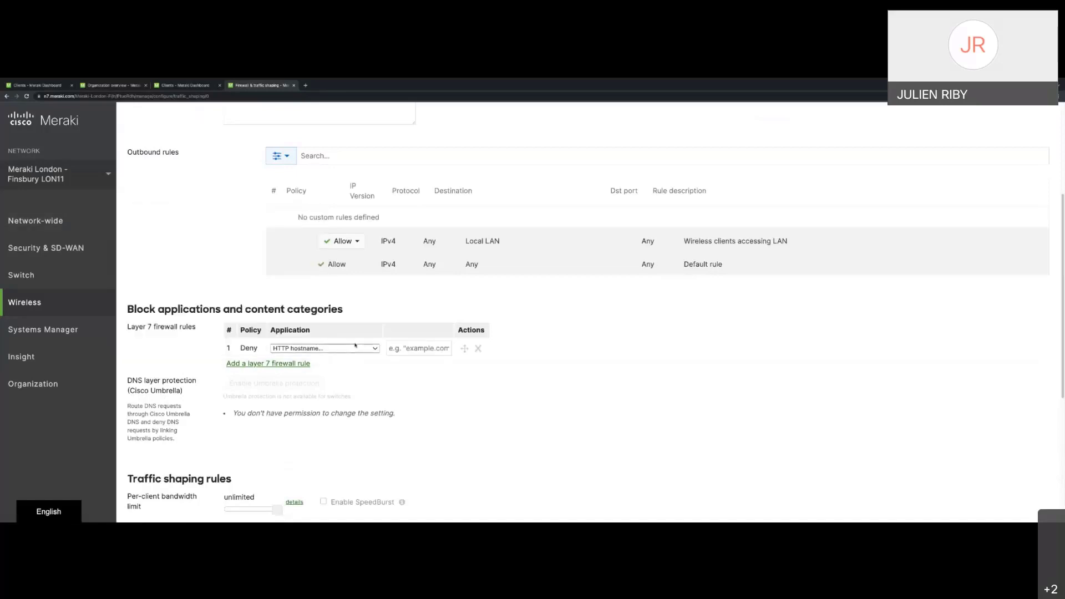
click(351, 348)
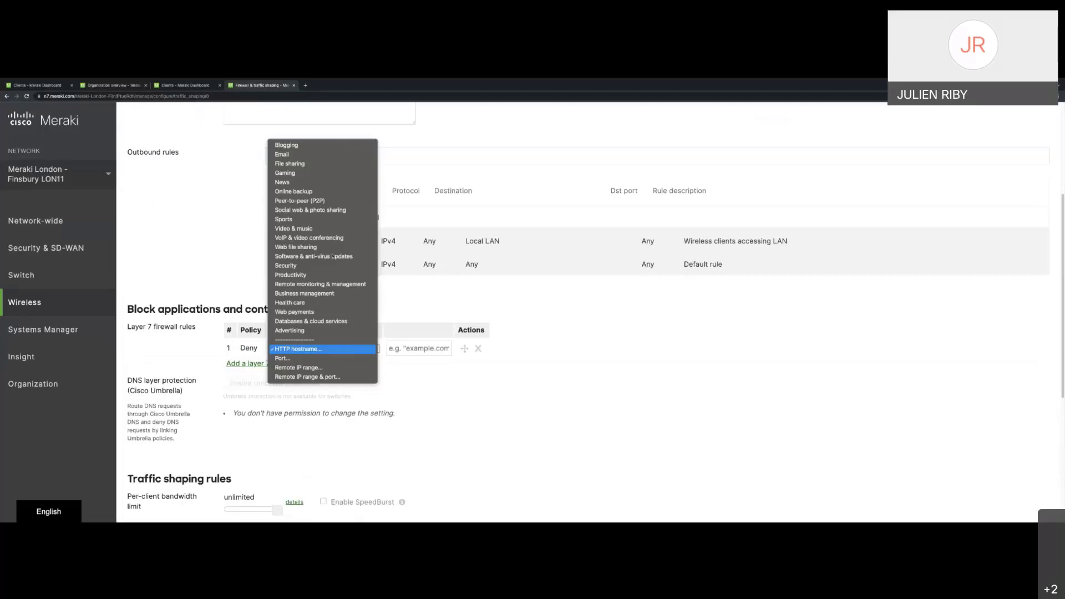
click(334, 203)
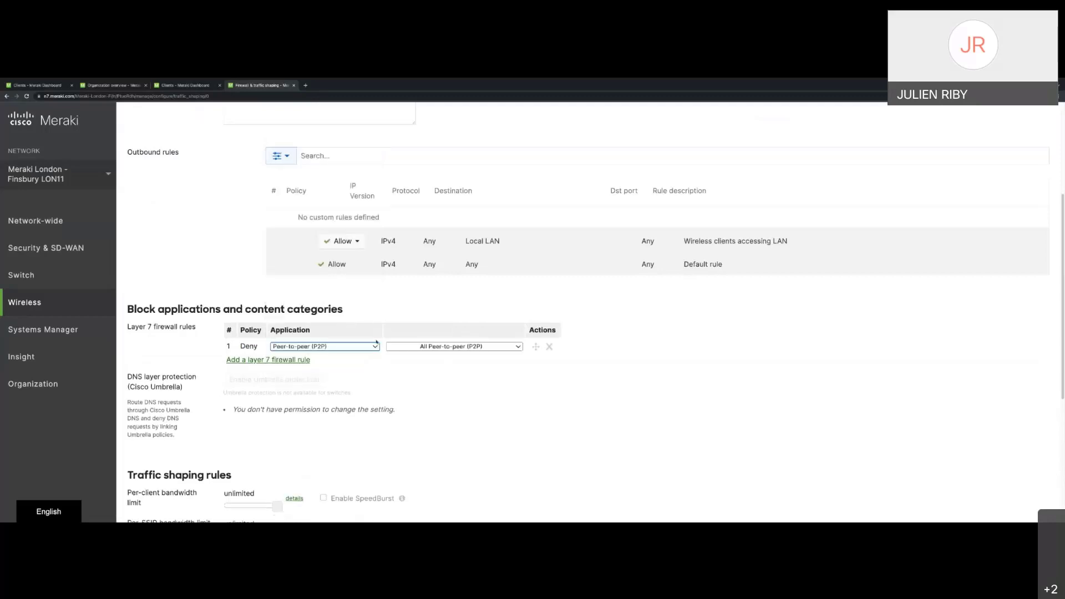
Add a second layer 7 firewall rule that denies Netflix in the Video & music category.
click(289, 360)
click(285, 365)
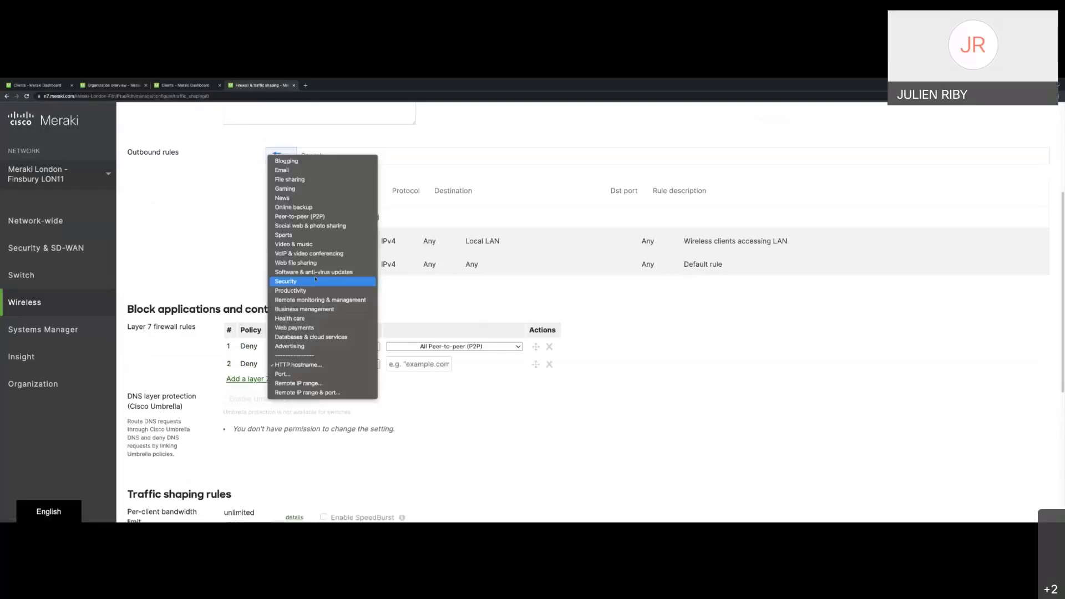
click(313, 245)
click(452, 361)
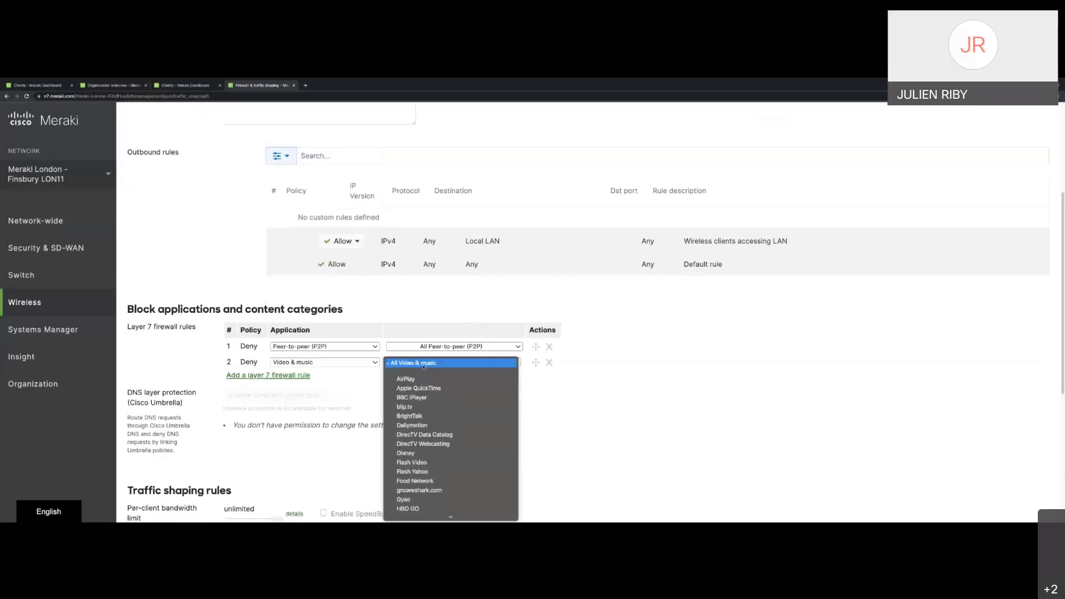
scroll(422, 399, down, 5)
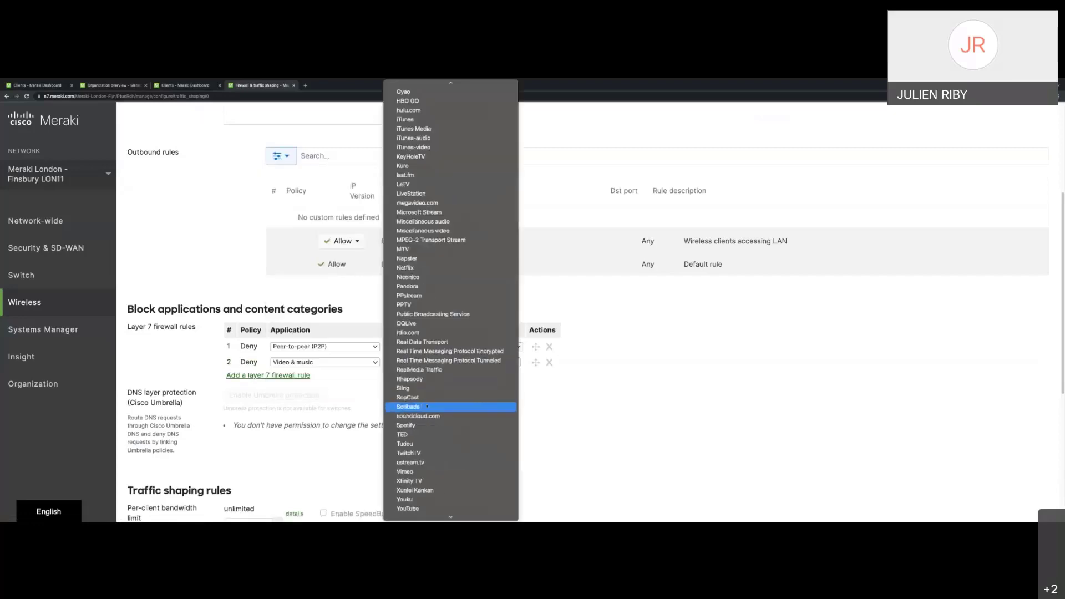
text(netflix)
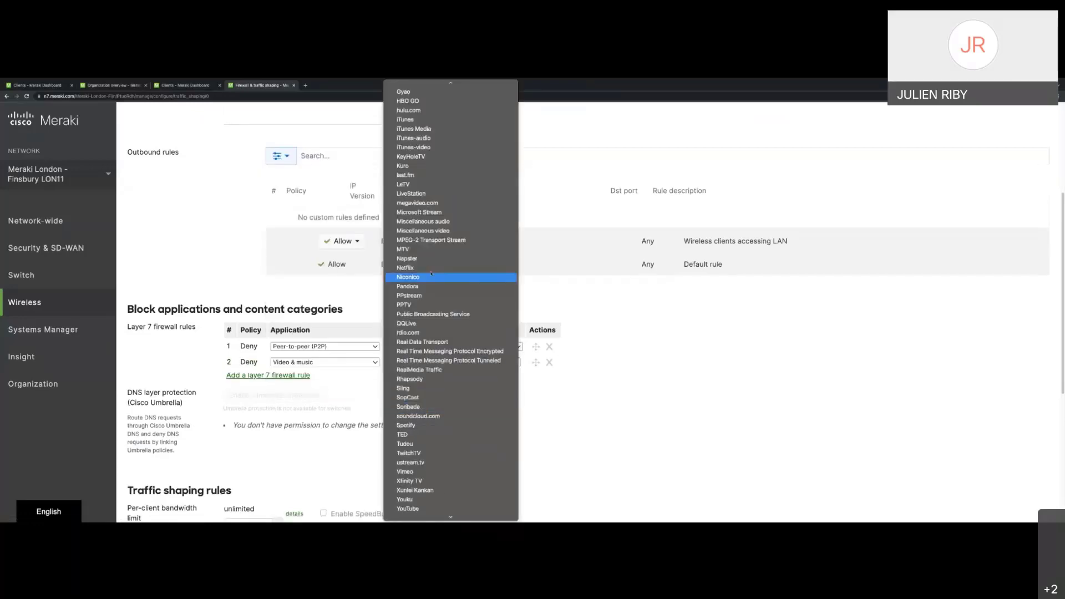
key(Return)
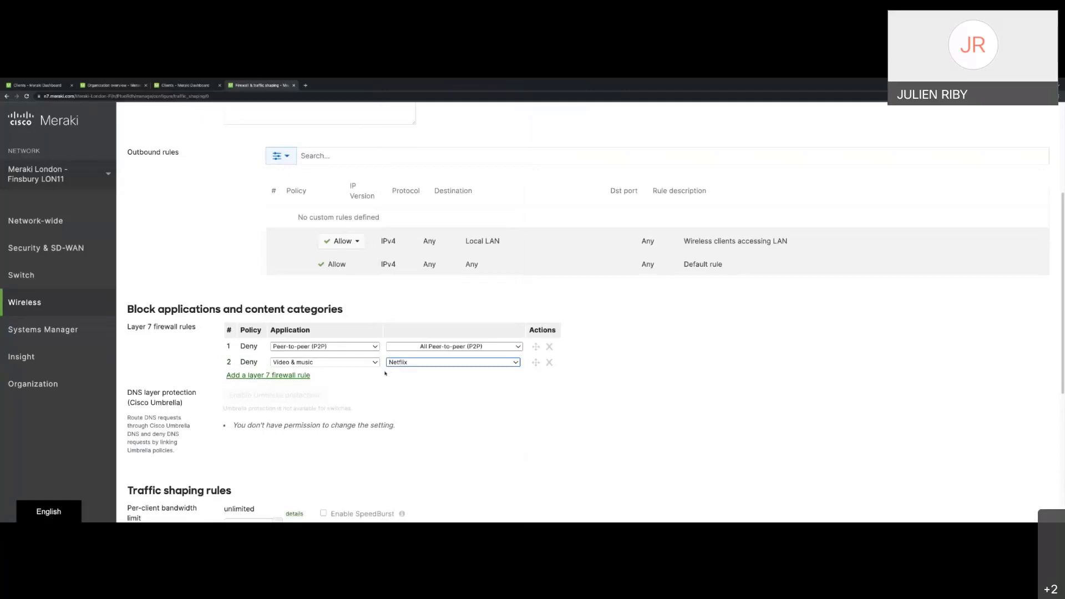
Add a second traffic shaping rule and define it for YouTube from the Video & music category.
scroll(386, 373, down, 5)
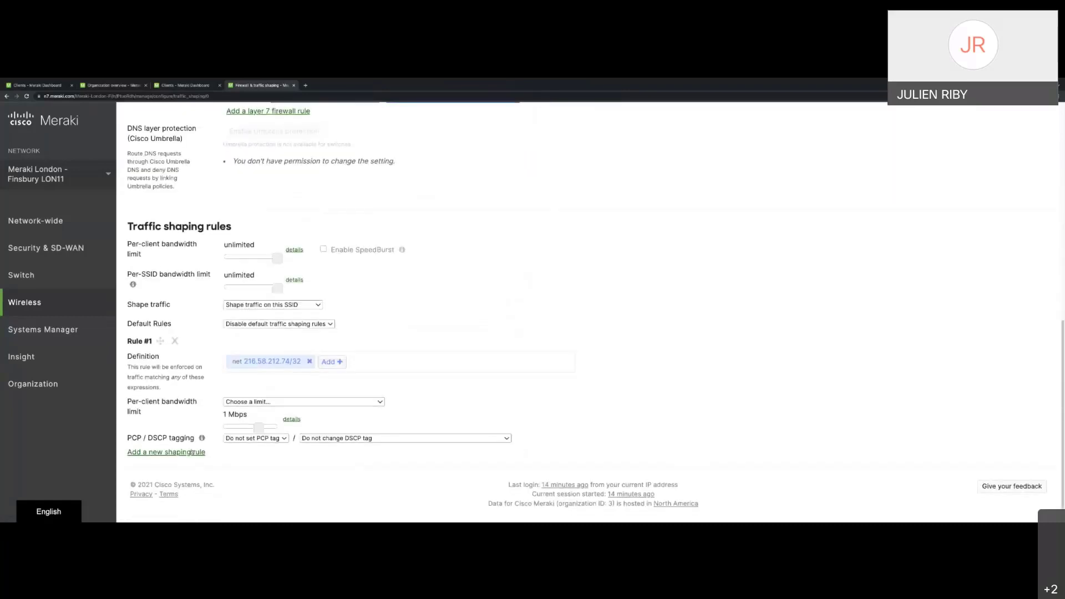
click(187, 453)
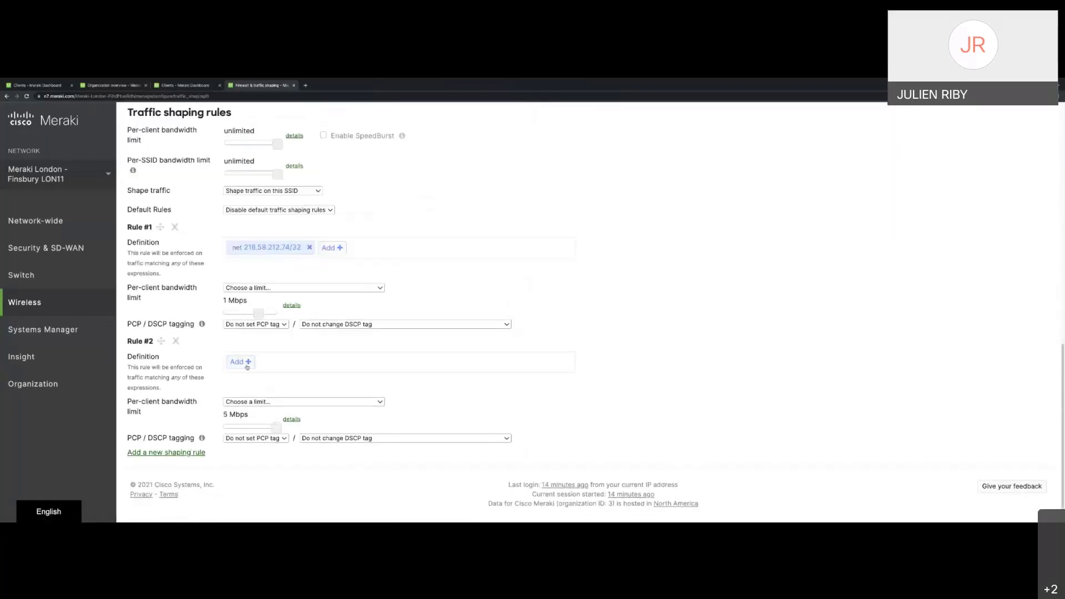
click(247, 362)
mouse_move(279, 420)
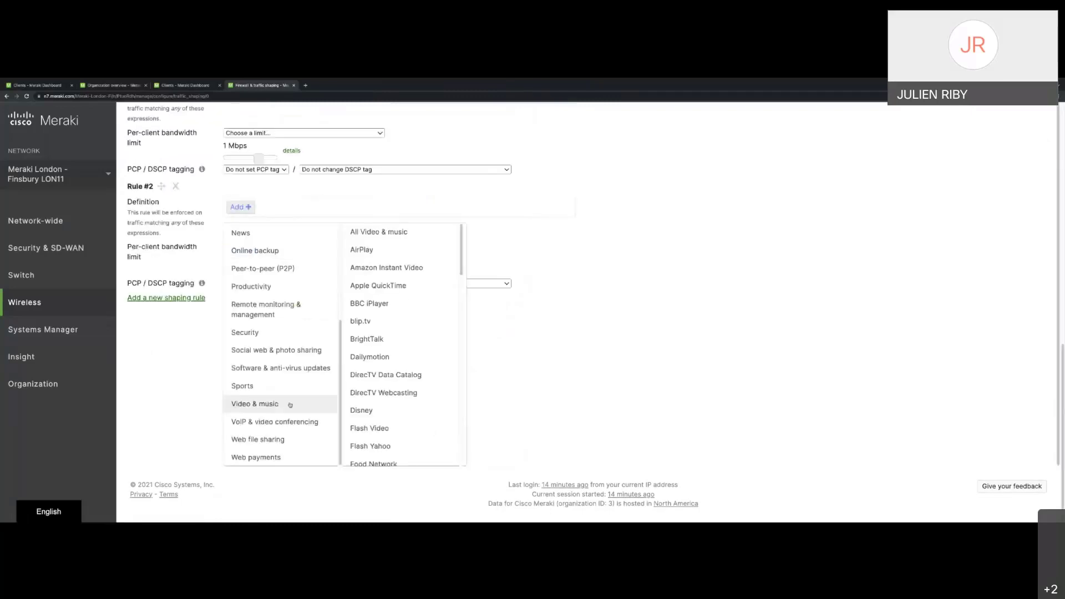
scroll(275, 360, up, 3)
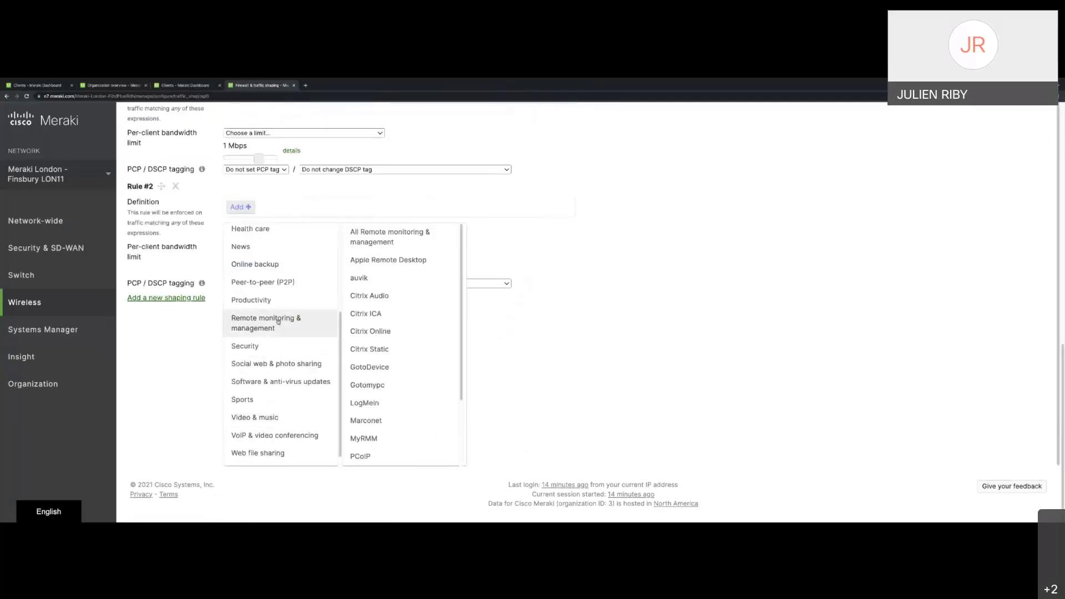
scroll(272, 350, down, 3)
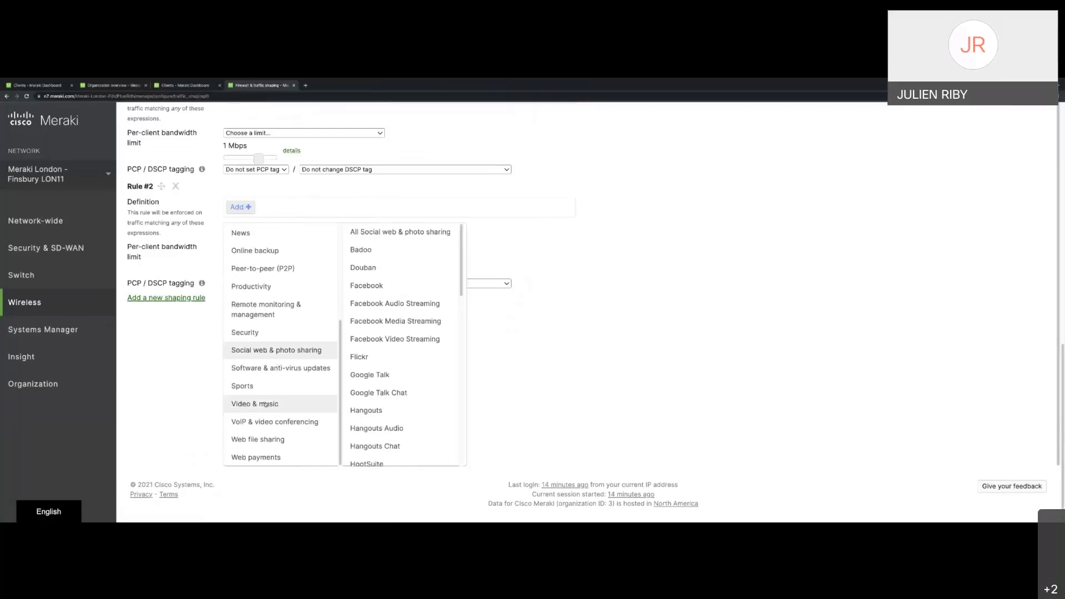
mouse_move(261, 404)
scroll(383, 411, down, 4)
scroll(382, 413, down, 10)
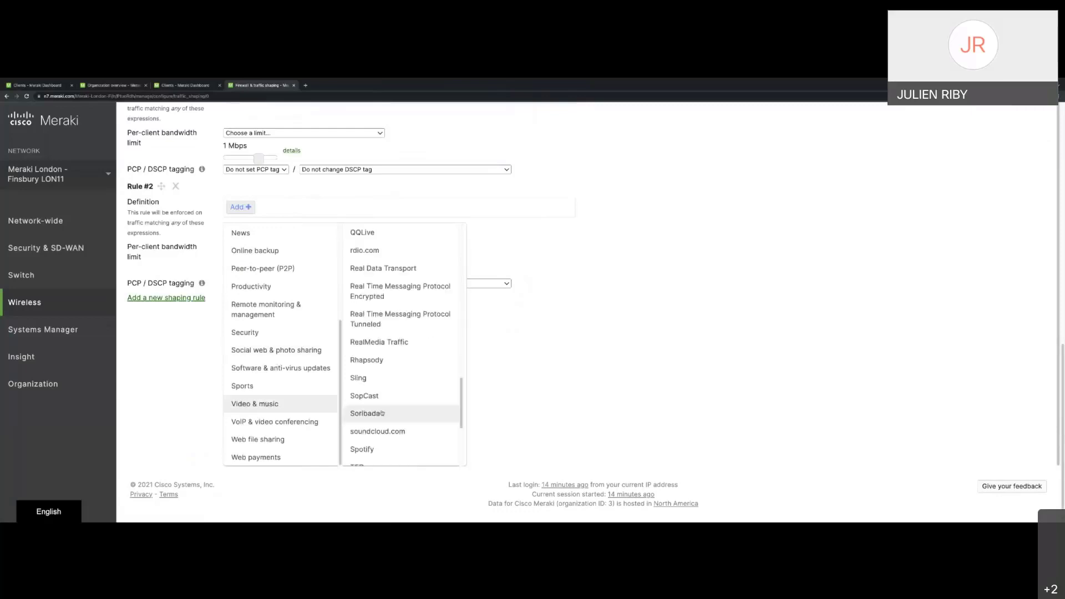
click(377, 436)
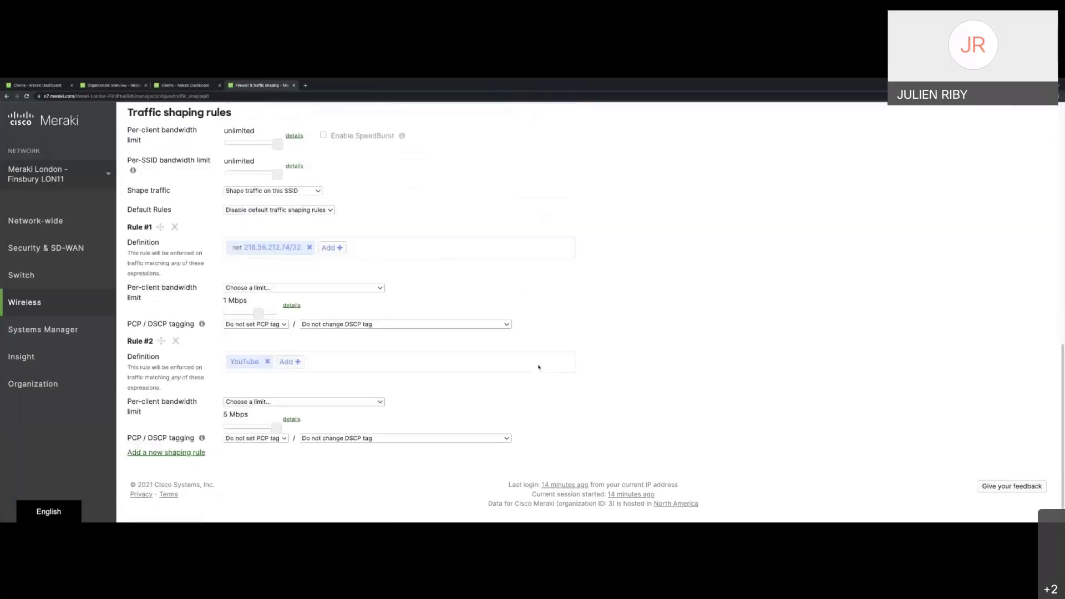
Limit the YouTube traffic shaping rule to 1 Mbps per client.
drag(277, 427, 259, 429)
Add a third shaping rule for MS Teams Audio from VoIP & video conferencing, with DSCP tag 46 (EF - Expedited Forwarding, Voice).
click(166, 452)
scroll(242, 390, down, 2)
click(241, 362)
scroll(278, 411, down, 5)
mouse_move(289, 422)
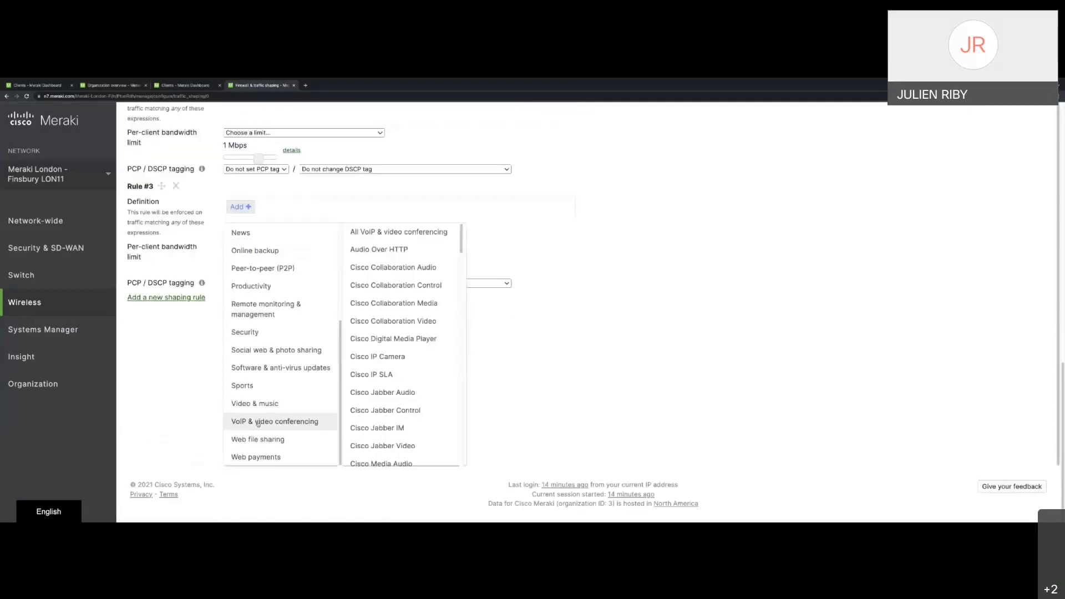
scroll(393, 390, down, 6)
scroll(393, 389, down, 10)
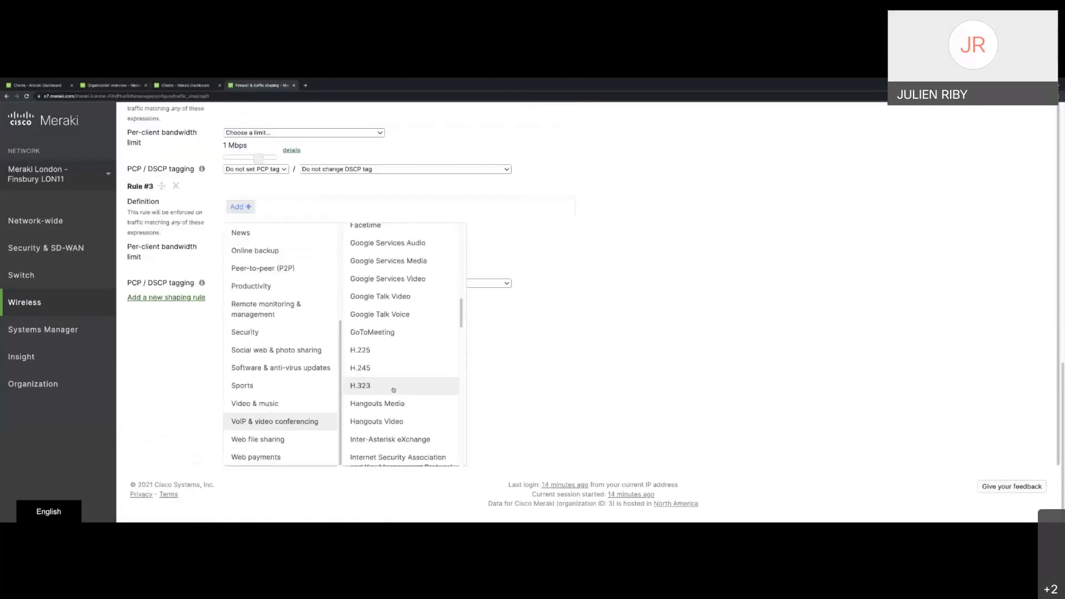
scroll(392, 394, down, 10)
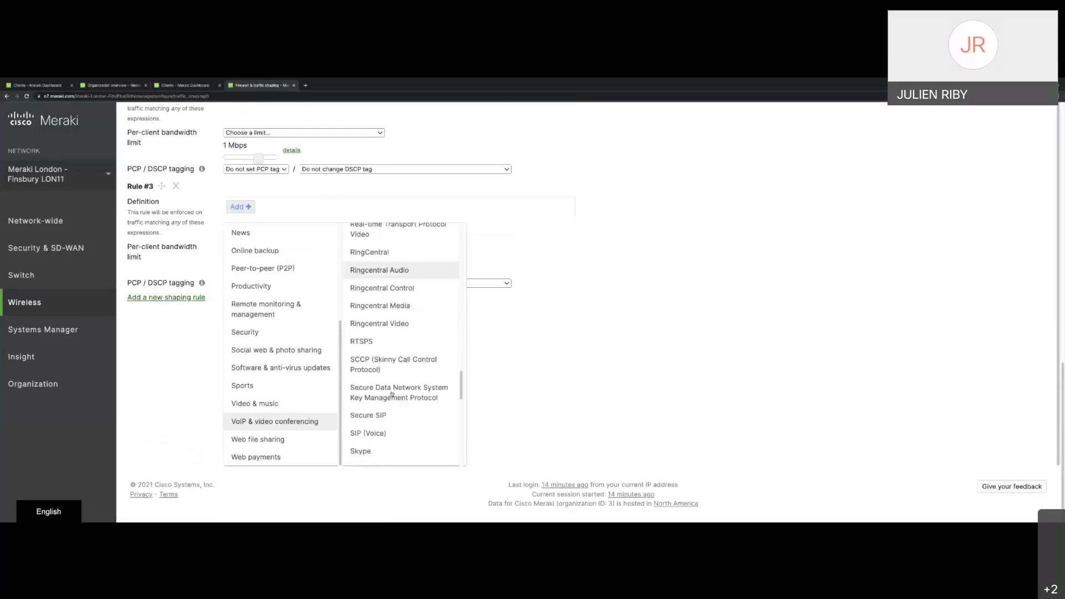
scroll(393, 394, up, 12)
scroll(398, 345, up, 3)
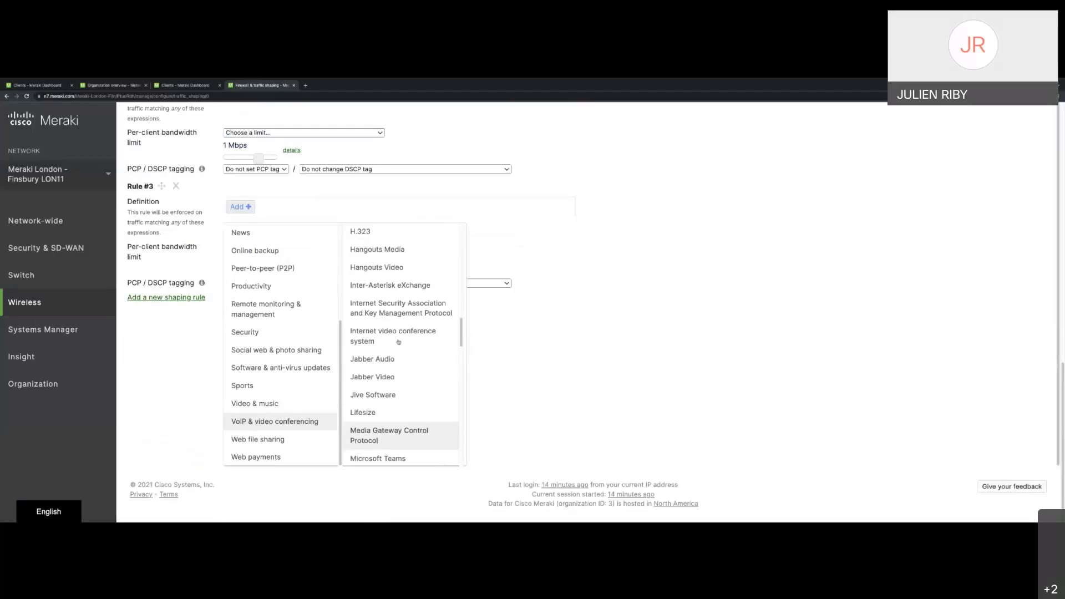
scroll(399, 342, down, 5)
scroll(400, 339, up, 2)
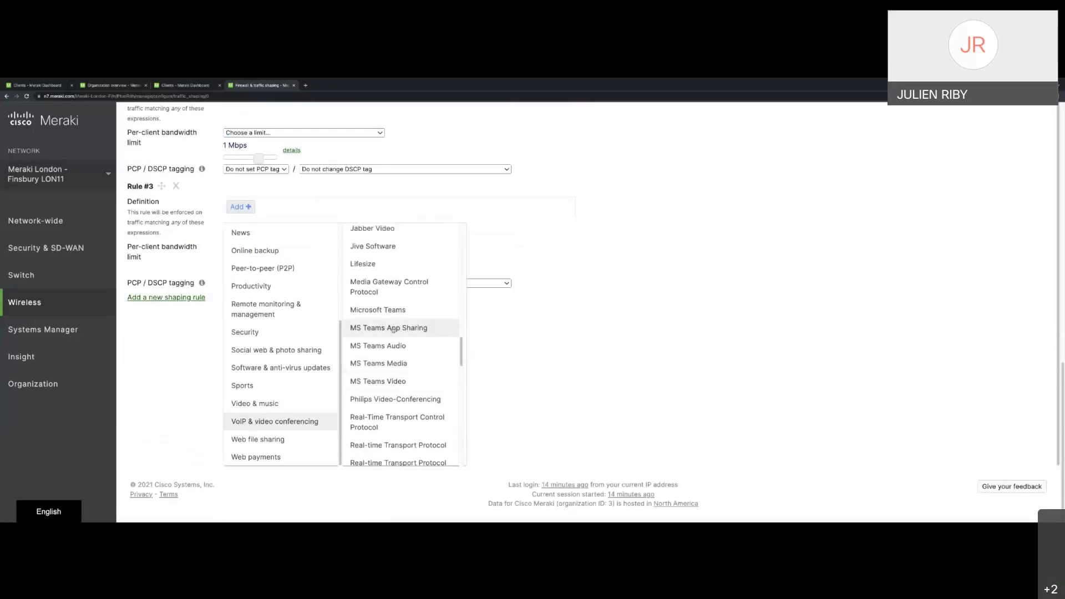
click(414, 349)
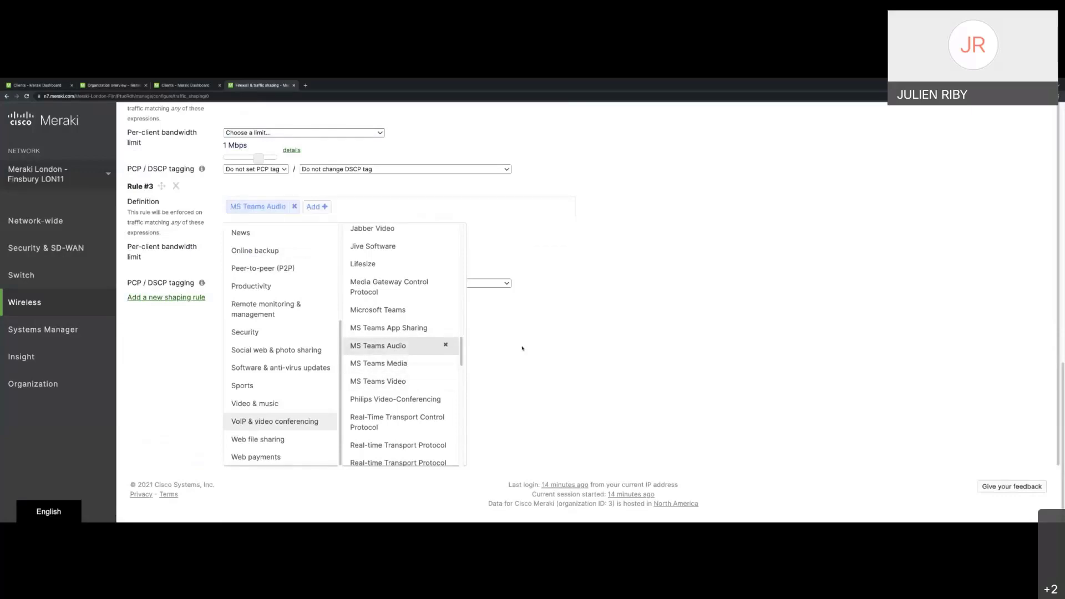
click(522, 349)
click(400, 440)
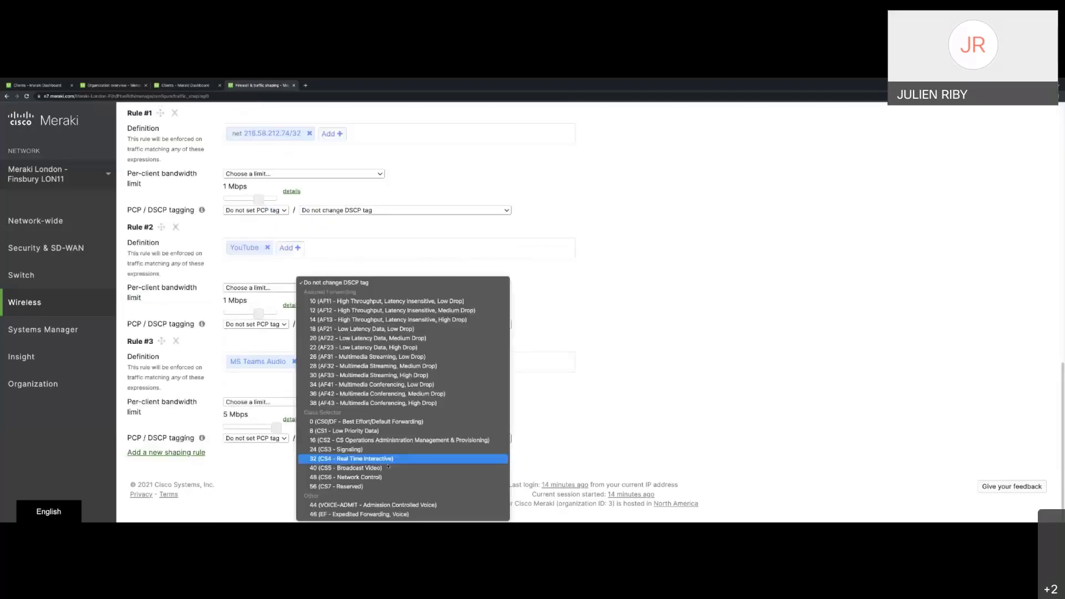
click(376, 514)
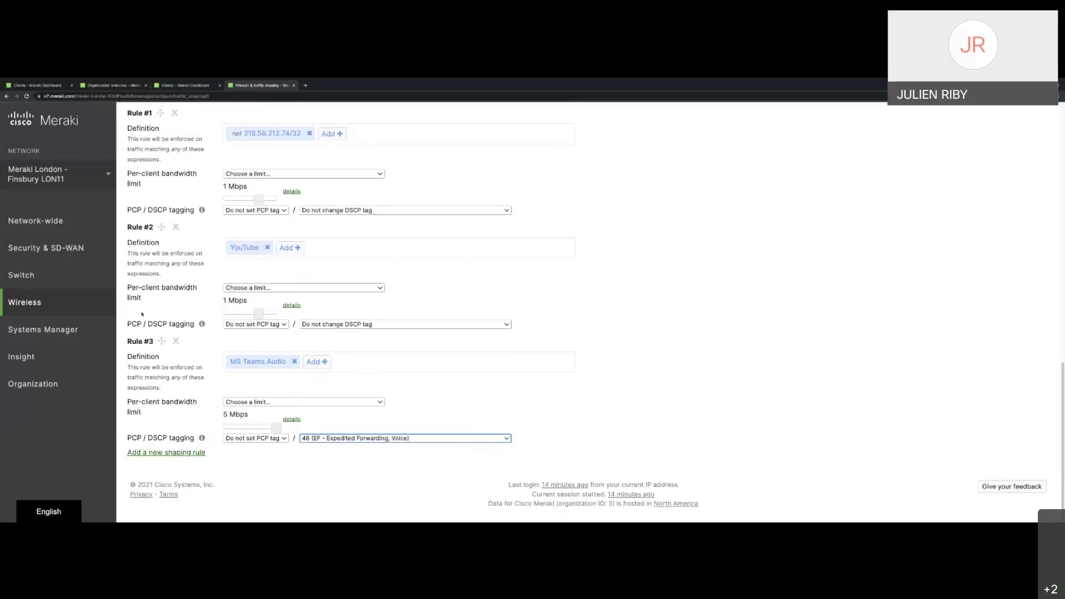
Leave the traffic shaping page without saving and open the Canteen switch from the network's list of switches.
mouse_move(83, 282)
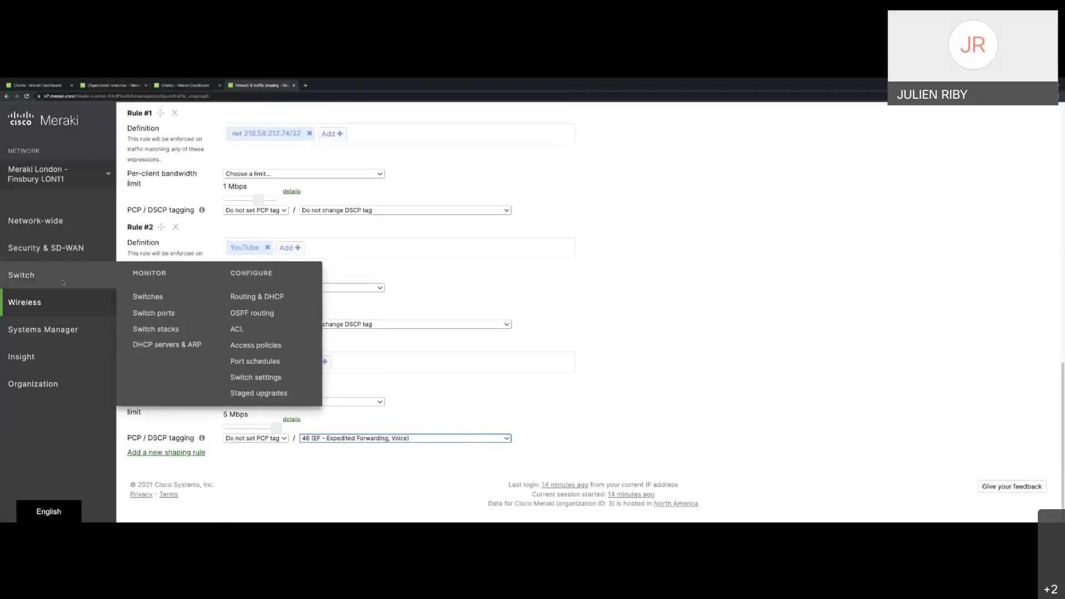
click(137, 298)
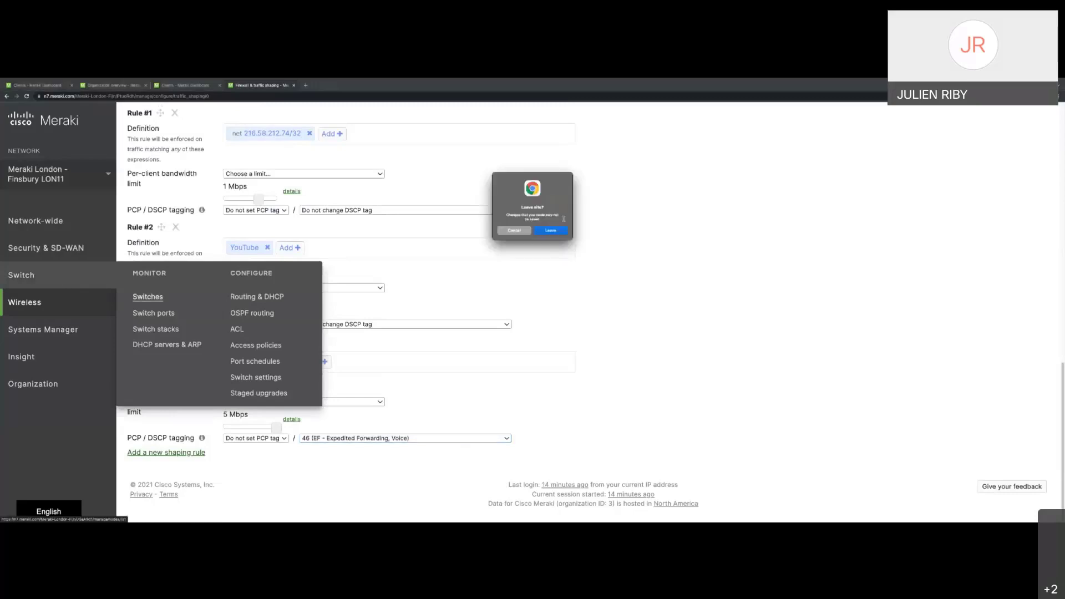
click(549, 228)
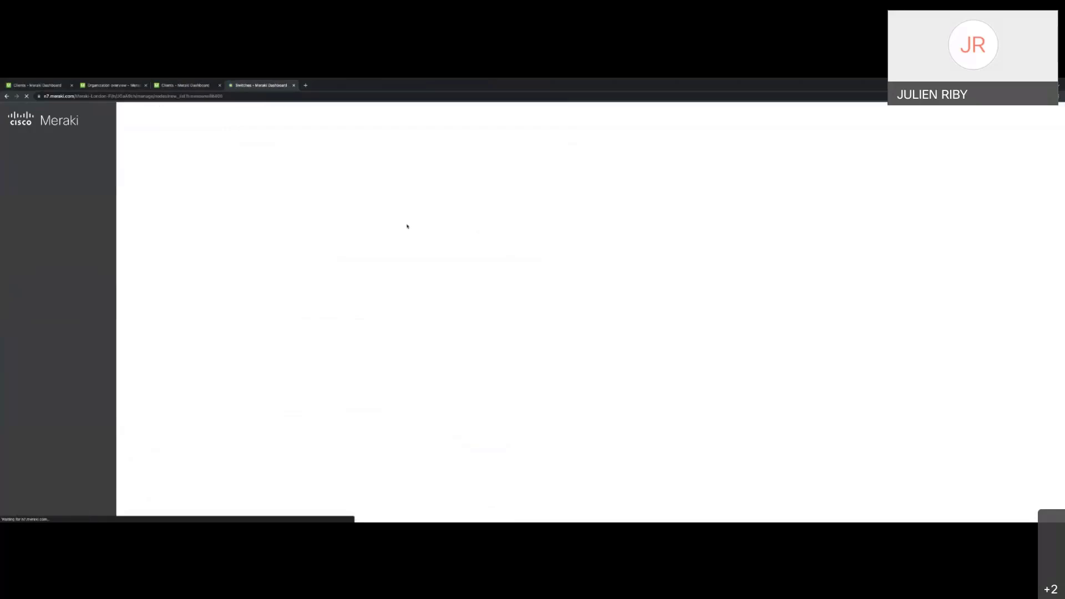
click(344, 266)
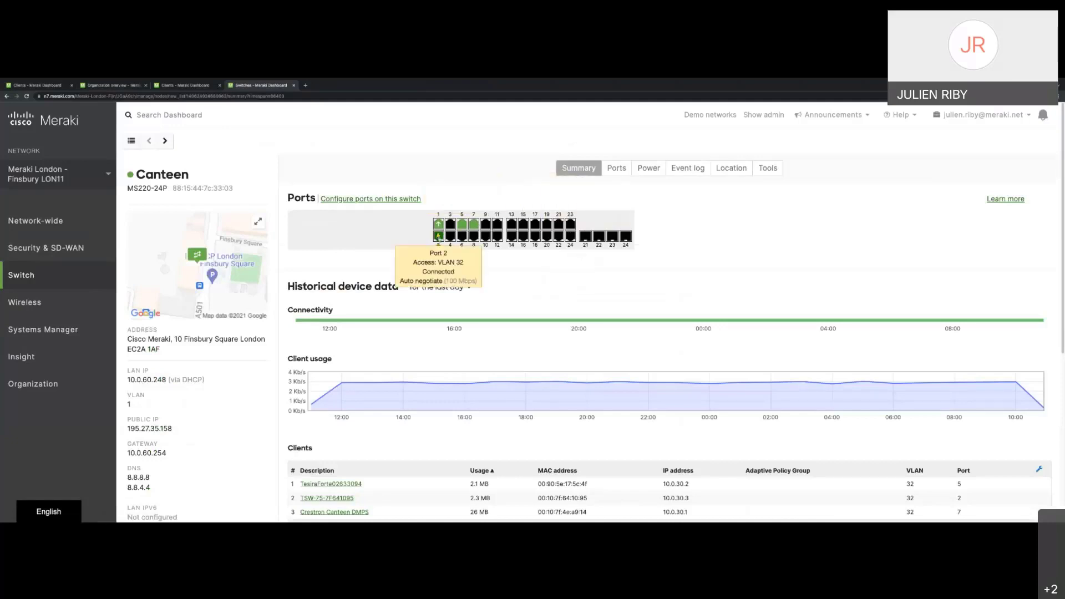
Open port 2 of the Canteen switch and review its configuration, status, current clients and troubleshooting tools.
click(439, 236)
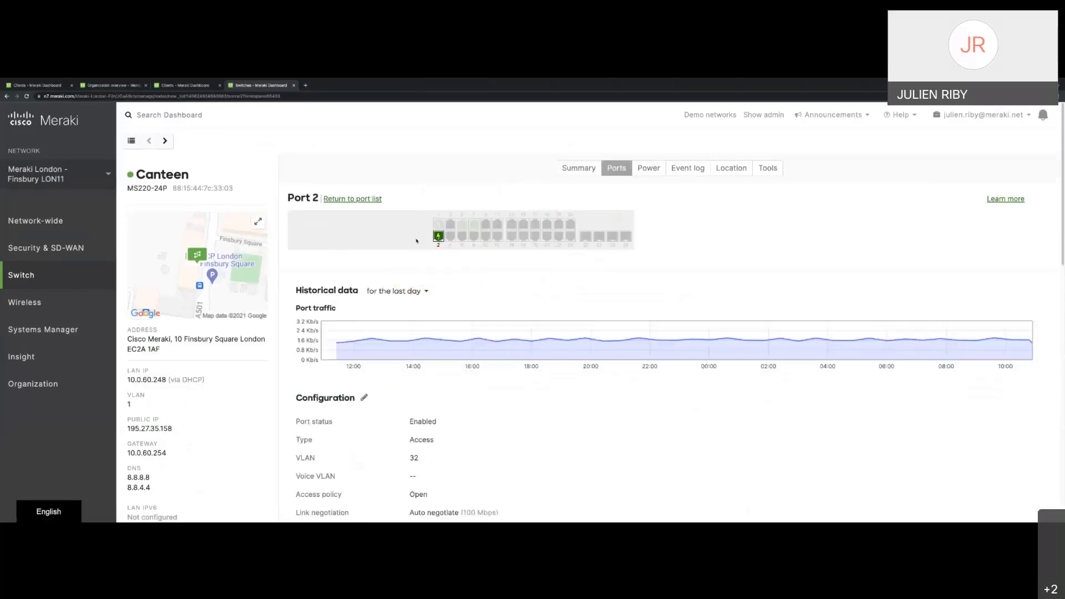
scroll(419, 263, down, 7)
scroll(420, 262, down, 3)
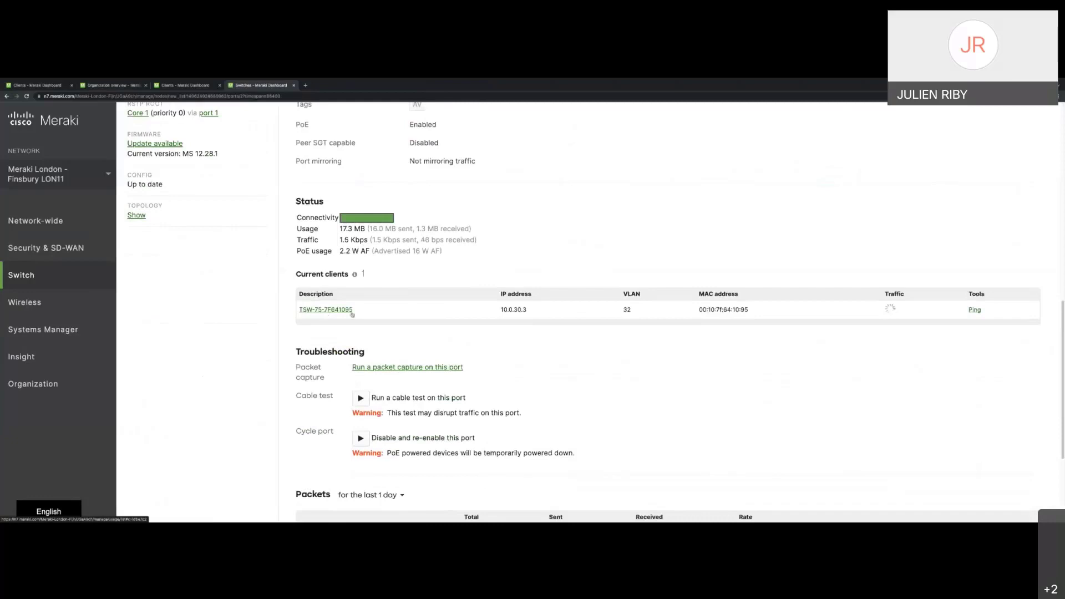
scroll(440, 294, up, 7)
scroll(440, 295, up, 3)
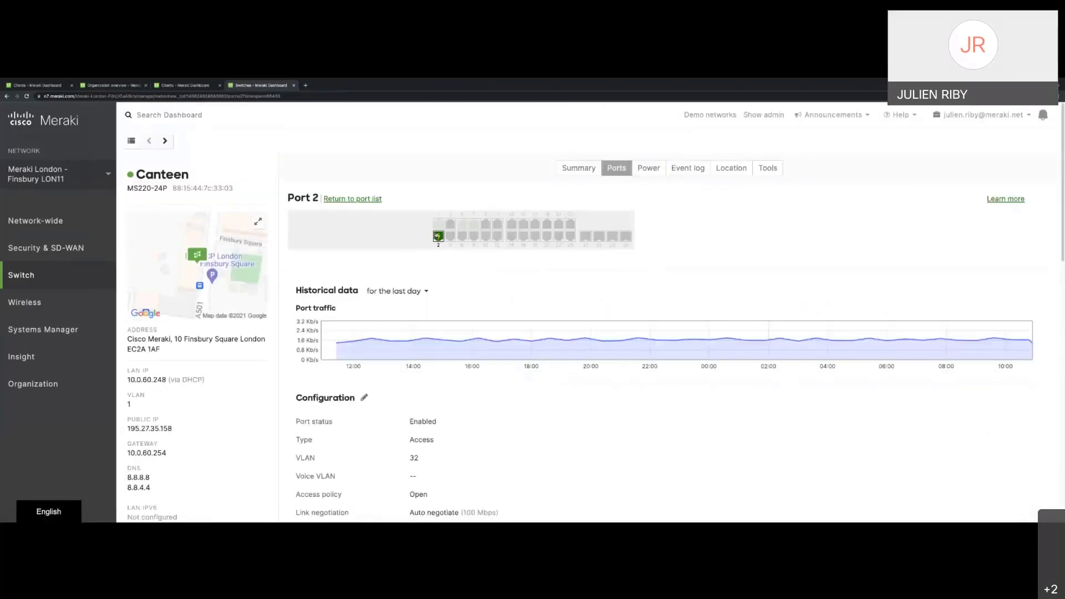
Open uplink port 1 of the Canteen switch and review its configuration, status and troubleshooting options.
click(438, 224)
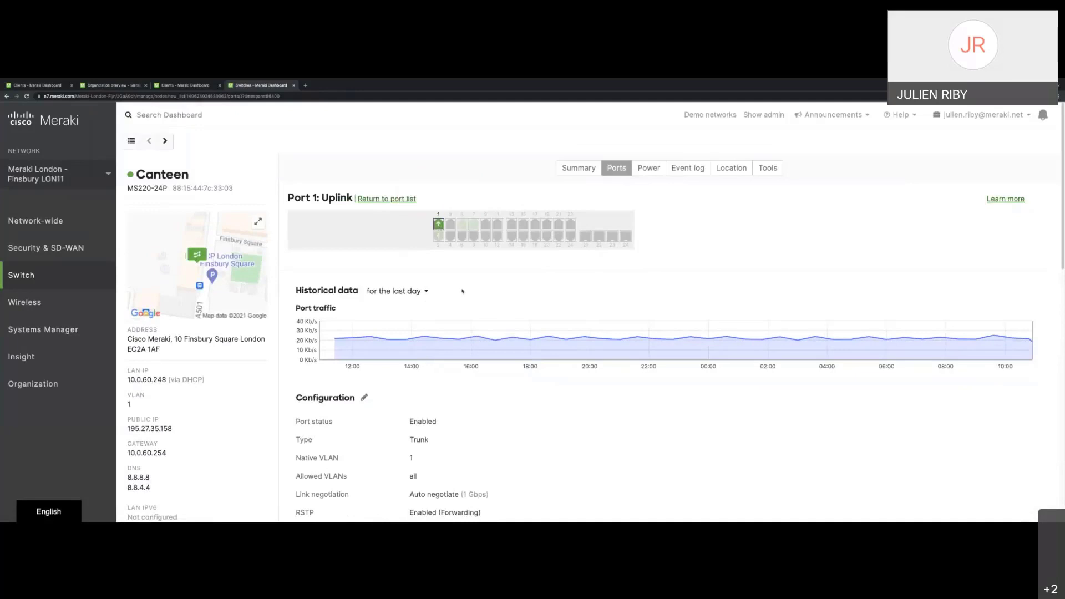
scroll(466, 299, down, 7)
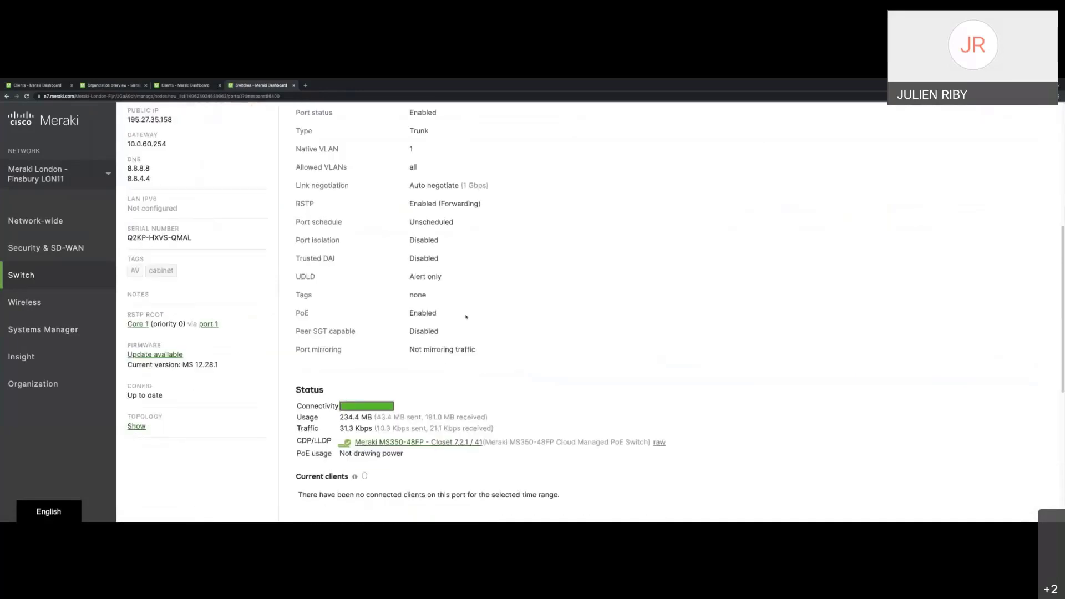
scroll(468, 317, down, 2)
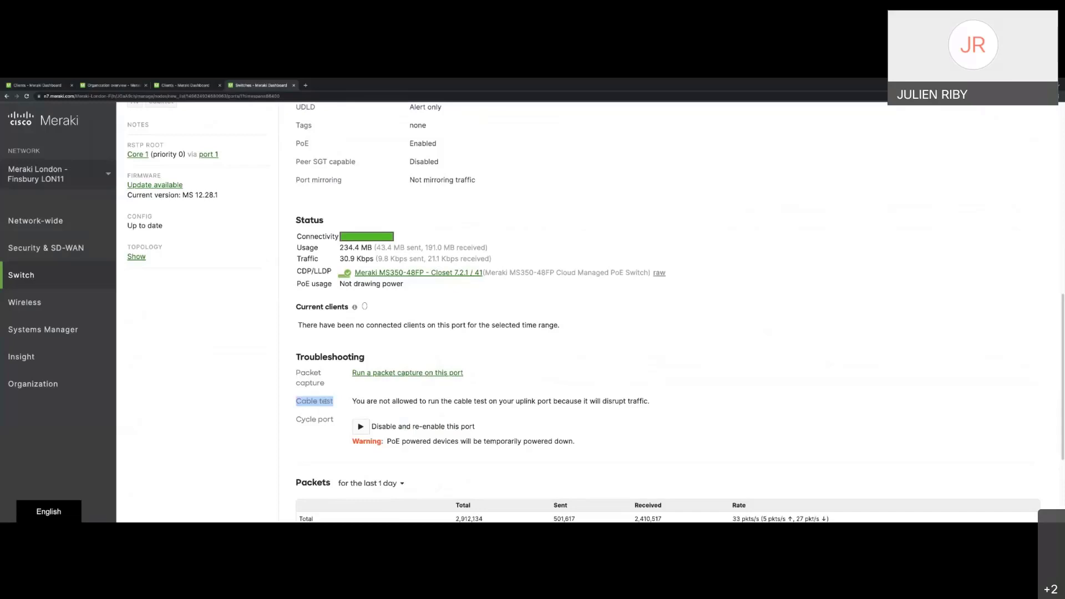
click(363, 400)
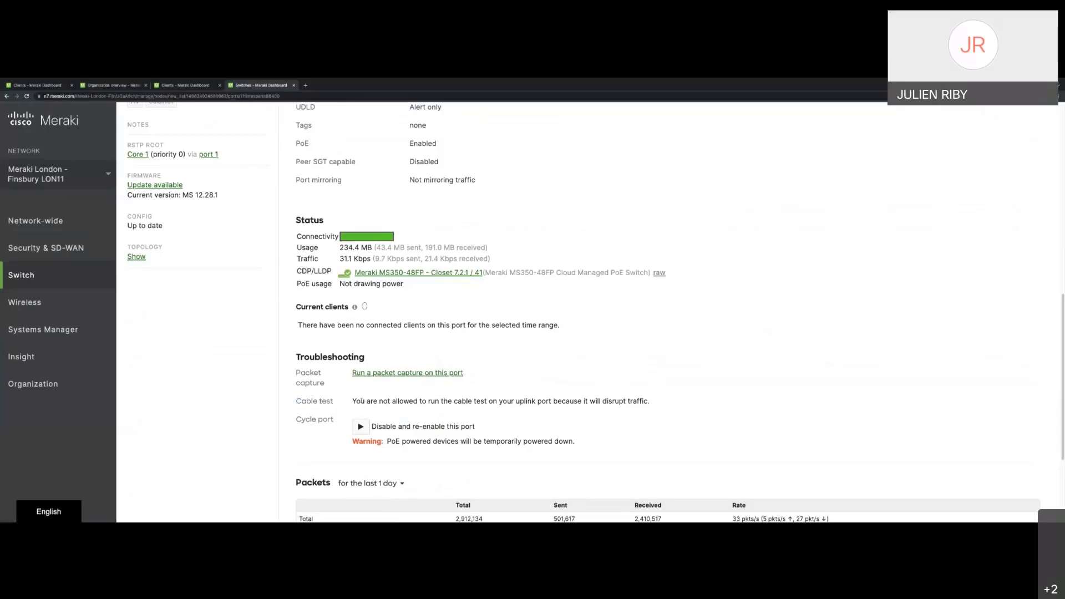
Run a packet capture on port 1 of the Canteen switch as a downloadable .pcap file and stop it early.
click(384, 374)
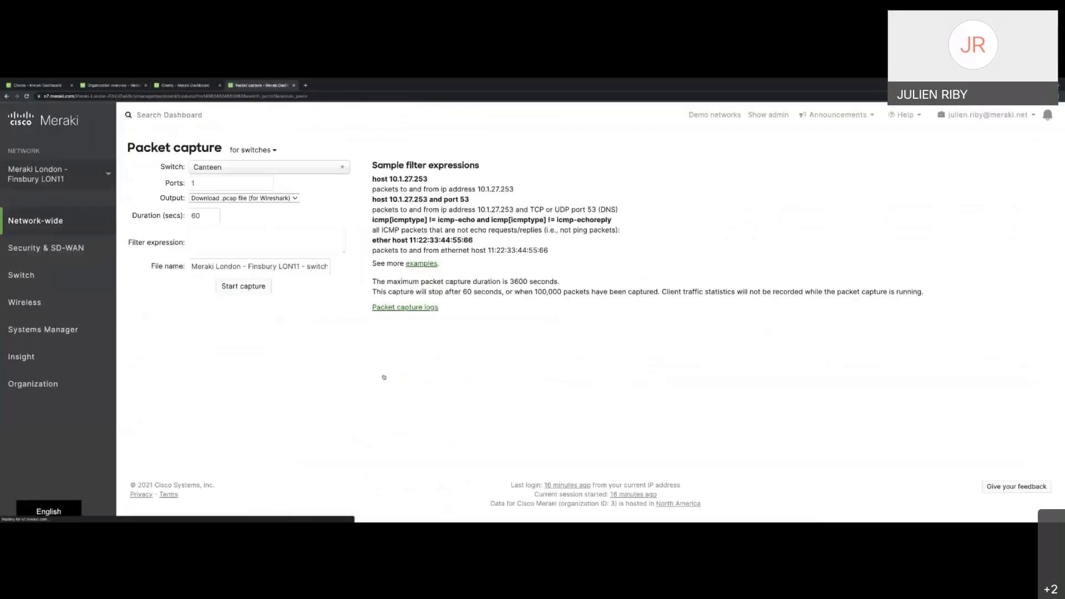
click(266, 155)
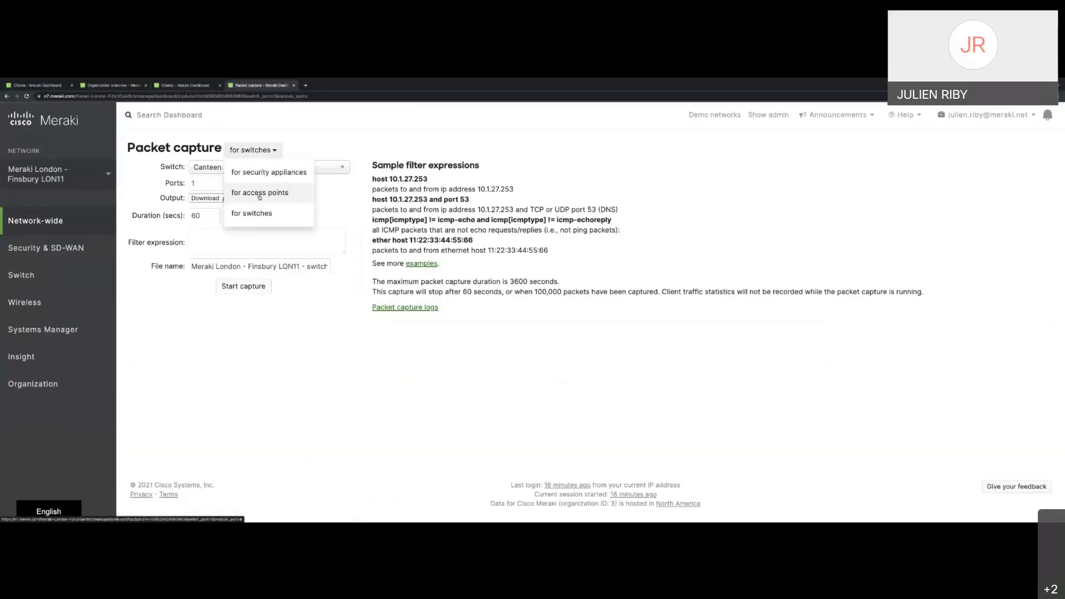
click(344, 203)
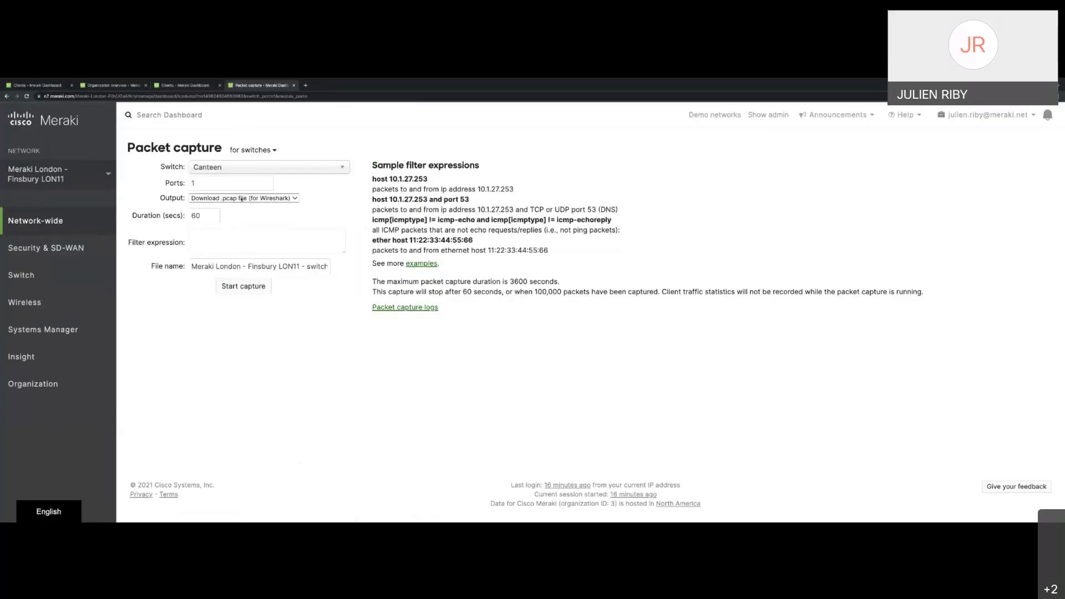
click(262, 199)
click(262, 200)
click(239, 287)
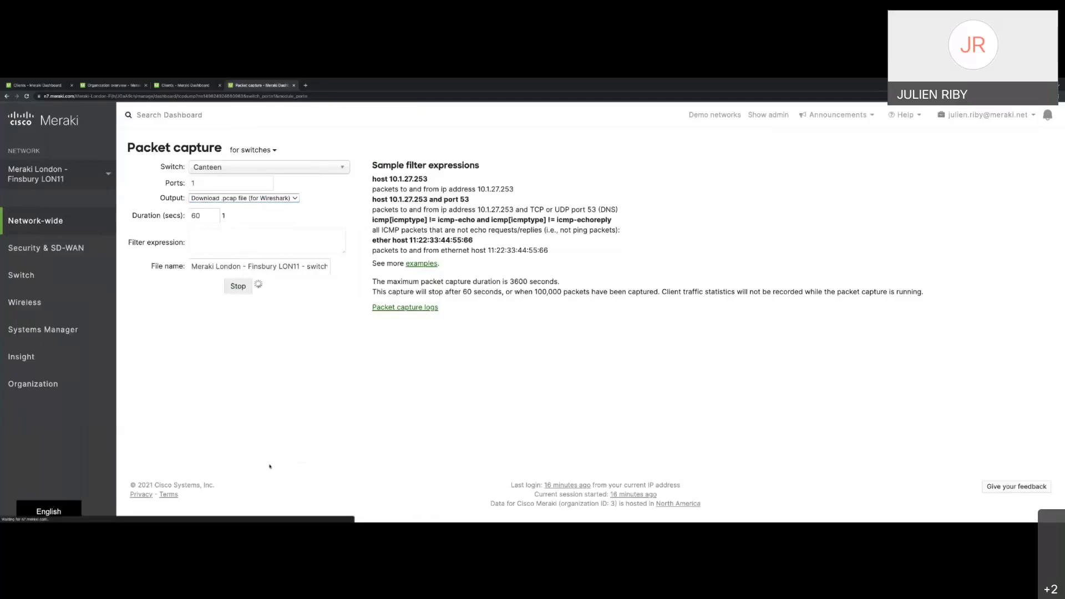
click(235, 287)
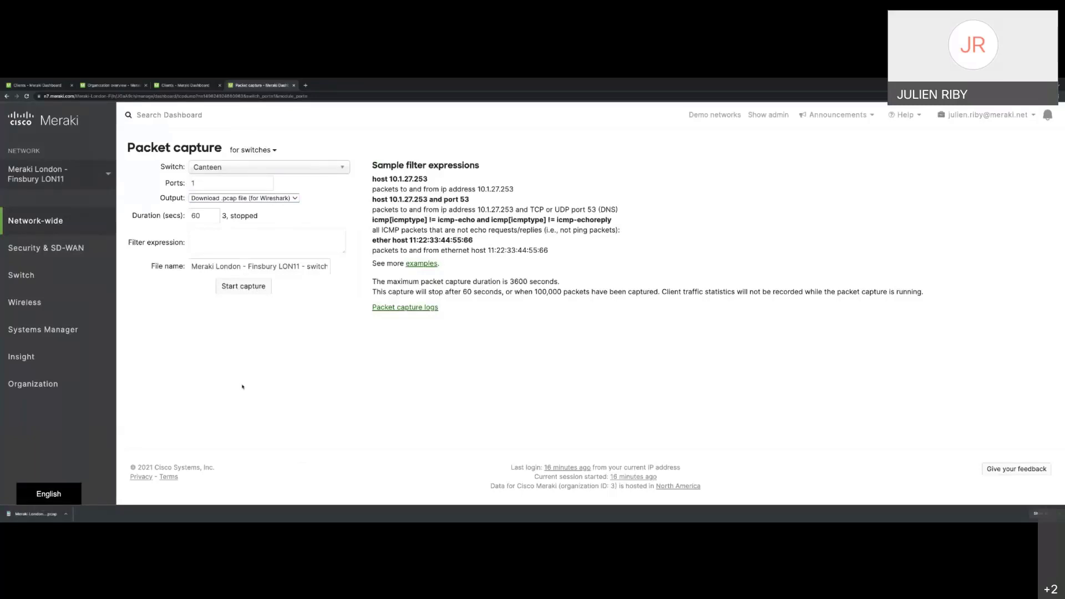
Switch to the Meraki San Francisco SFO12 network and open its list of cameras.
click(95, 182)
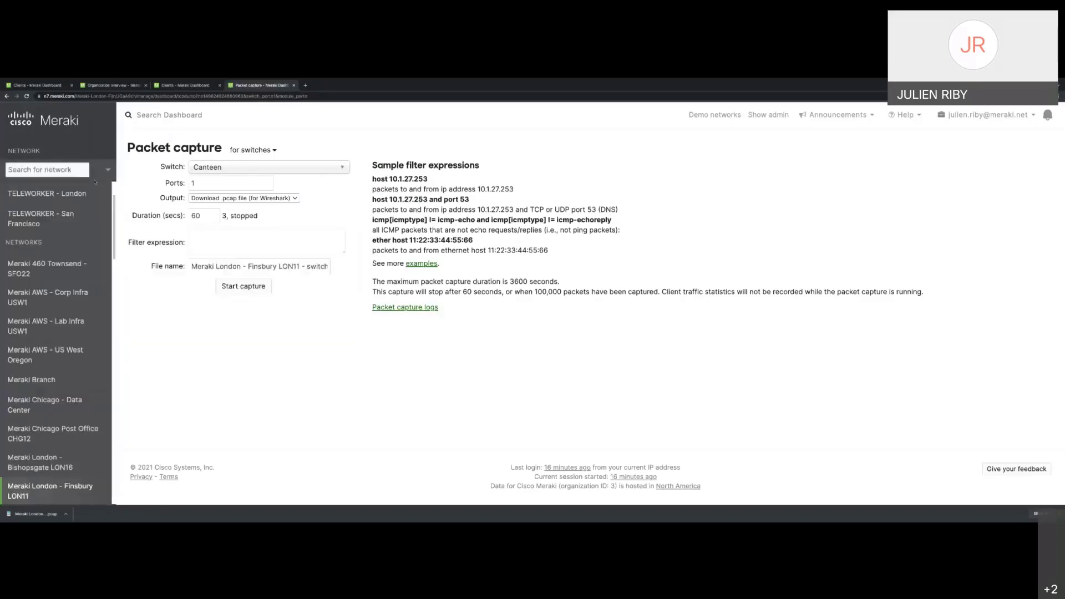
text(san)
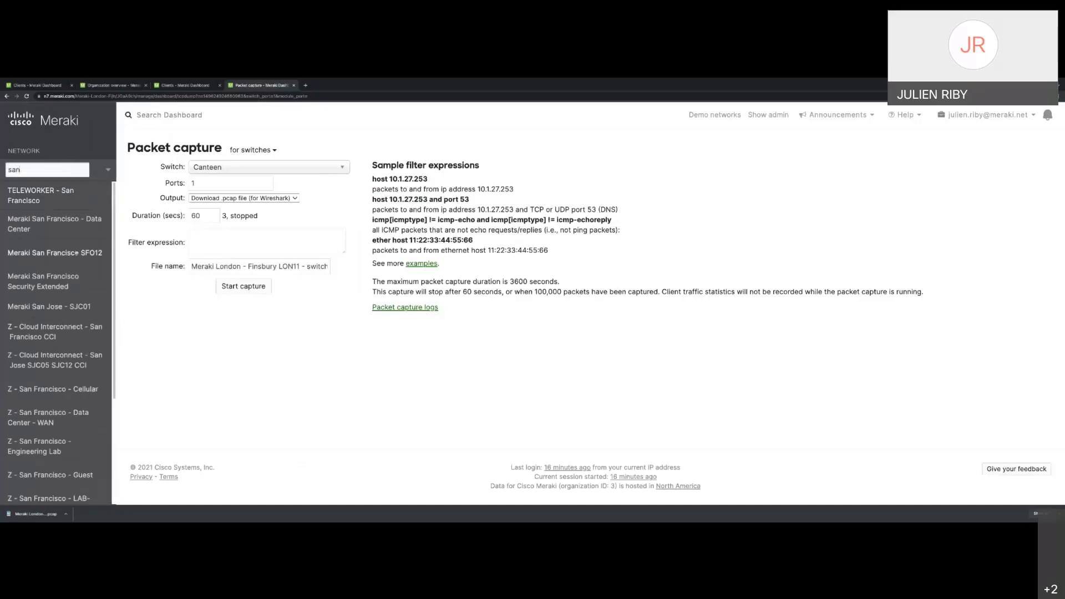
click(55, 252)
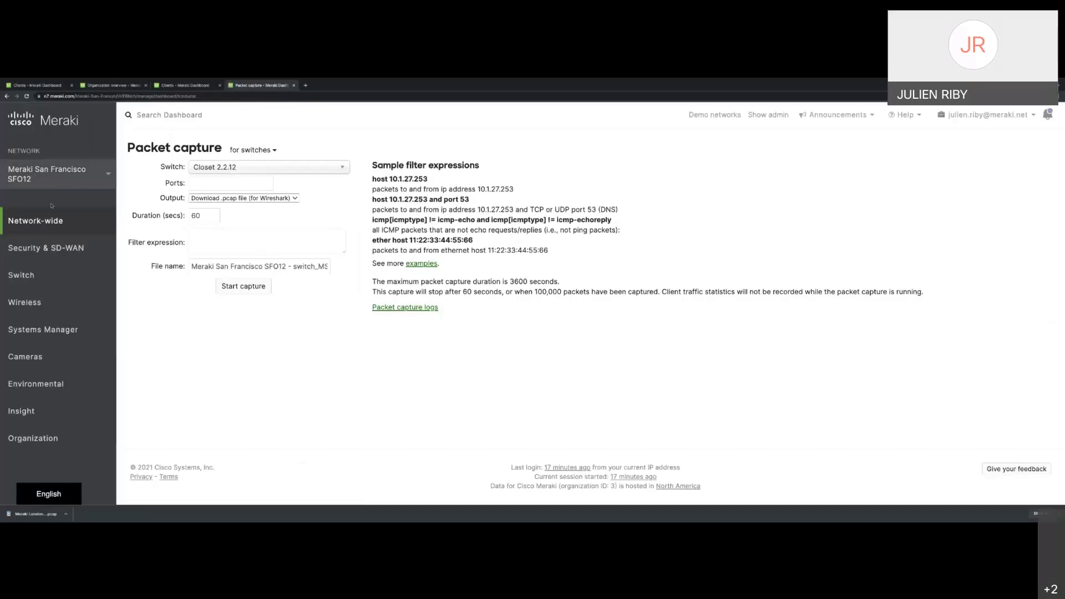
mouse_move(36, 358)
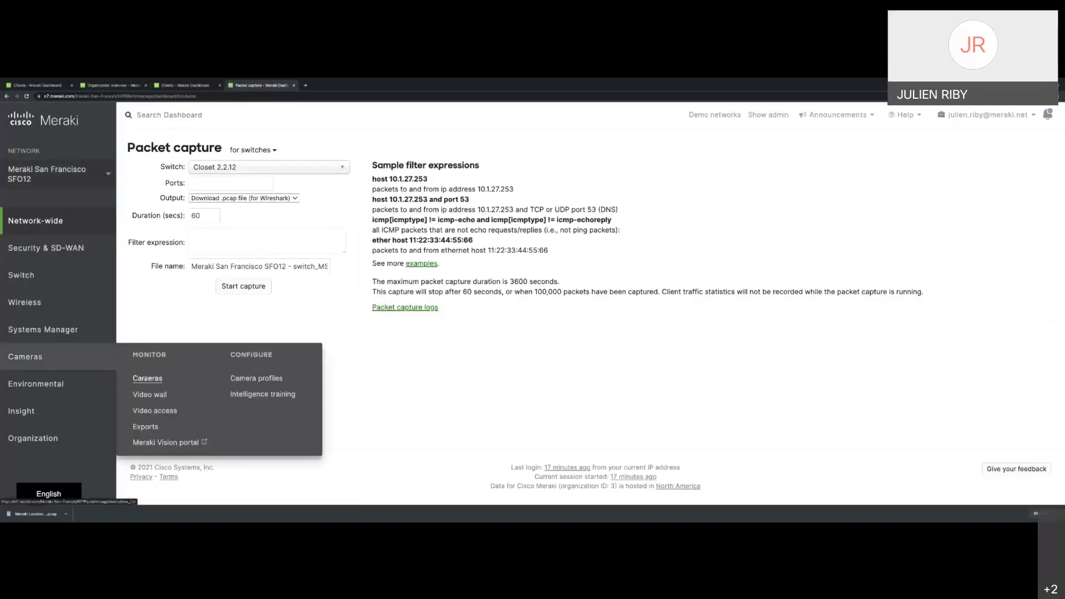
click(147, 378)
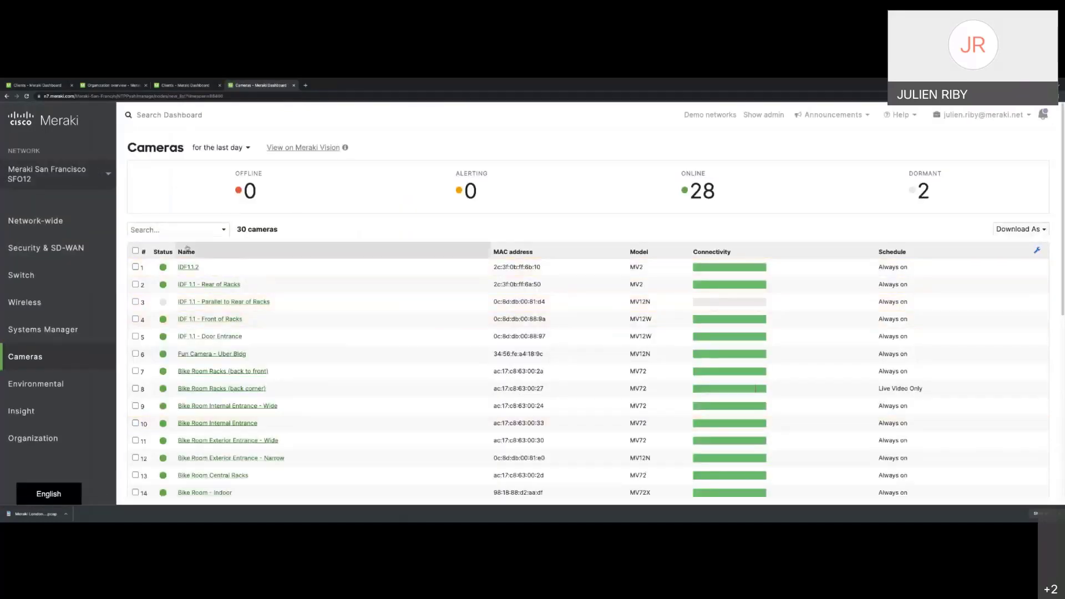
Search the cameras for "sta" and open the 4th Floor - Stairwell camera.
click(182, 230)
text(st)
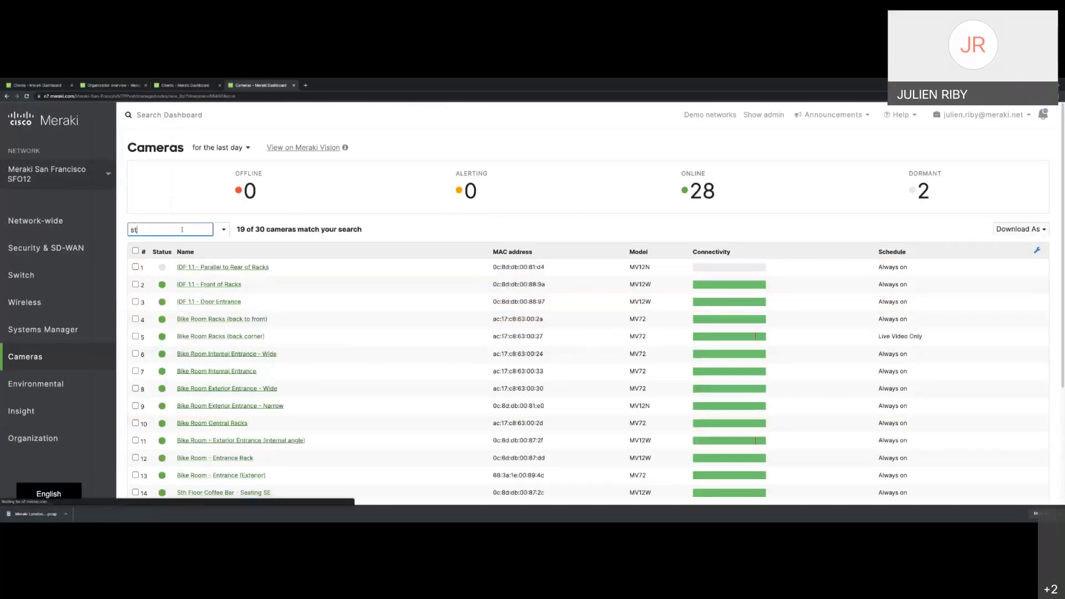
text(a)
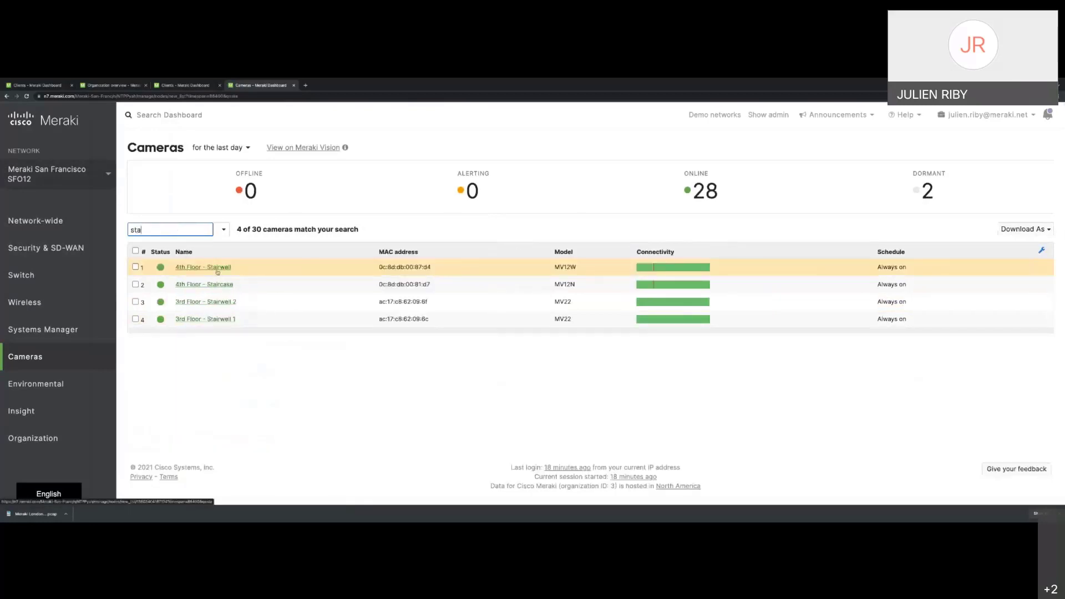
click(219, 269)
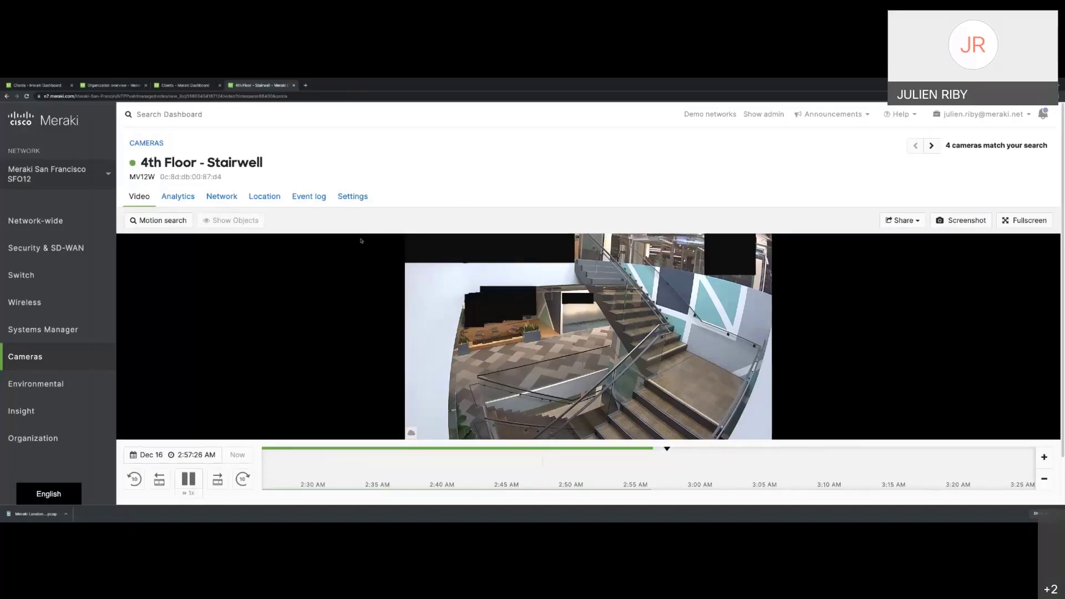
Set the stairwell camera's video playback date to December 15, 2021.
scroll(321, 288, down, 1)
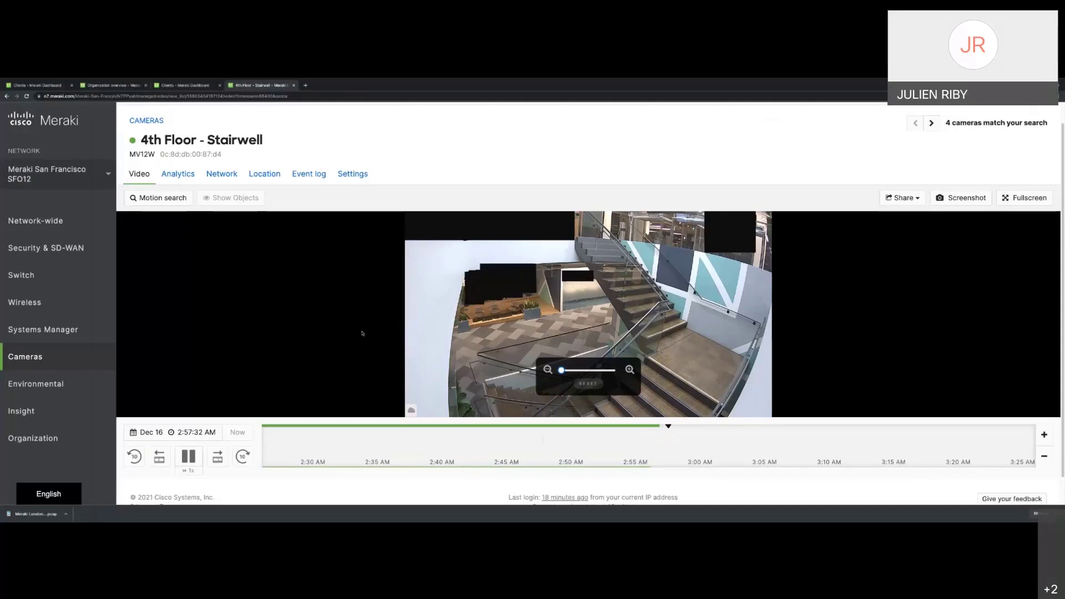
click(172, 433)
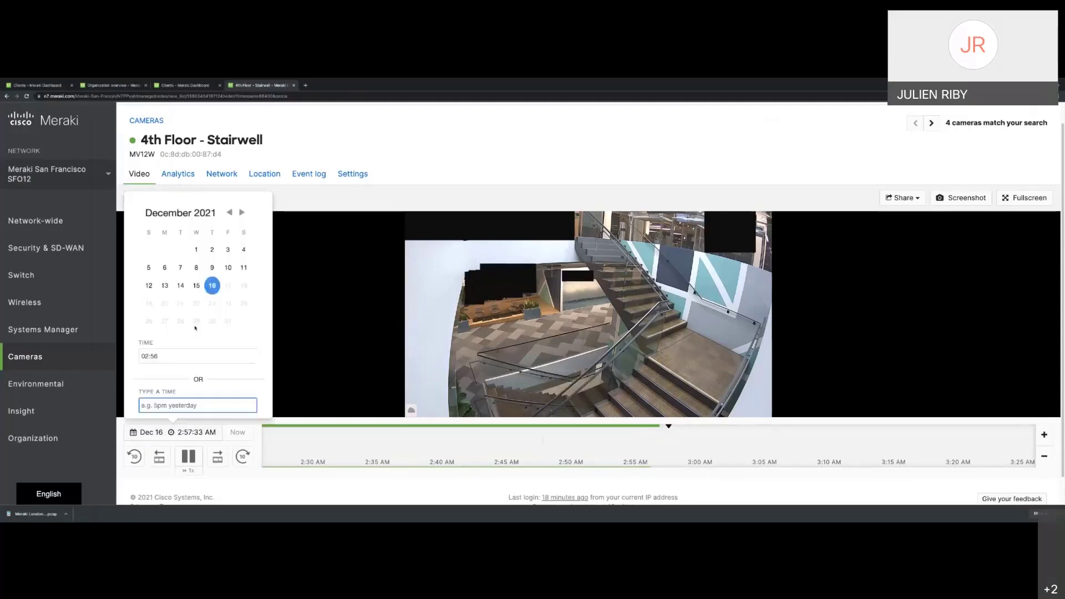
click(196, 285)
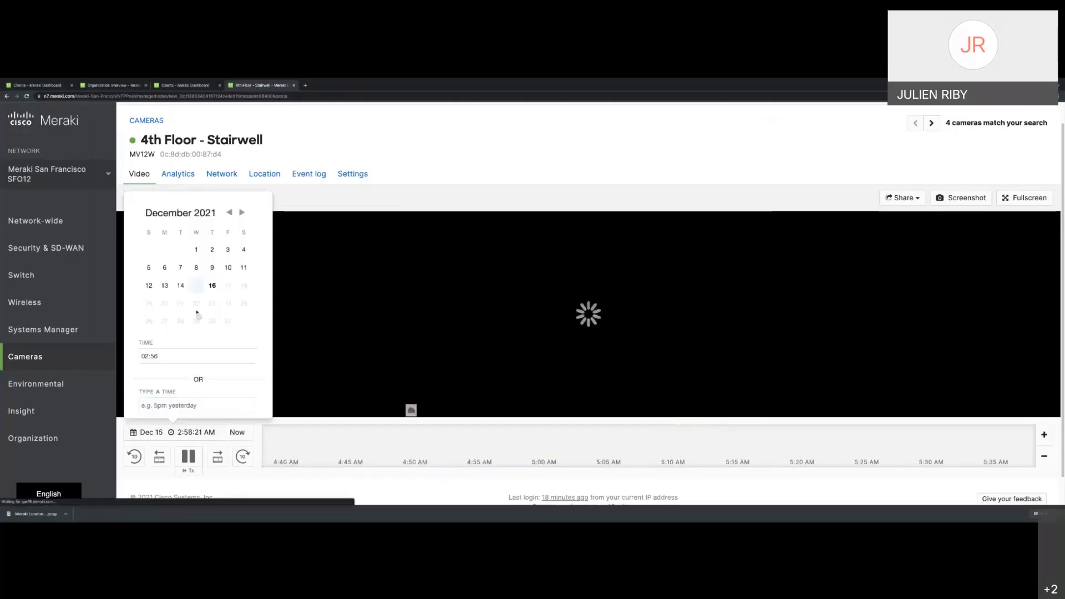
Set the stairwell camera's playback time to 09:00 and close the date and time picker.
click(195, 356)
scroll(193, 394, down, 3)
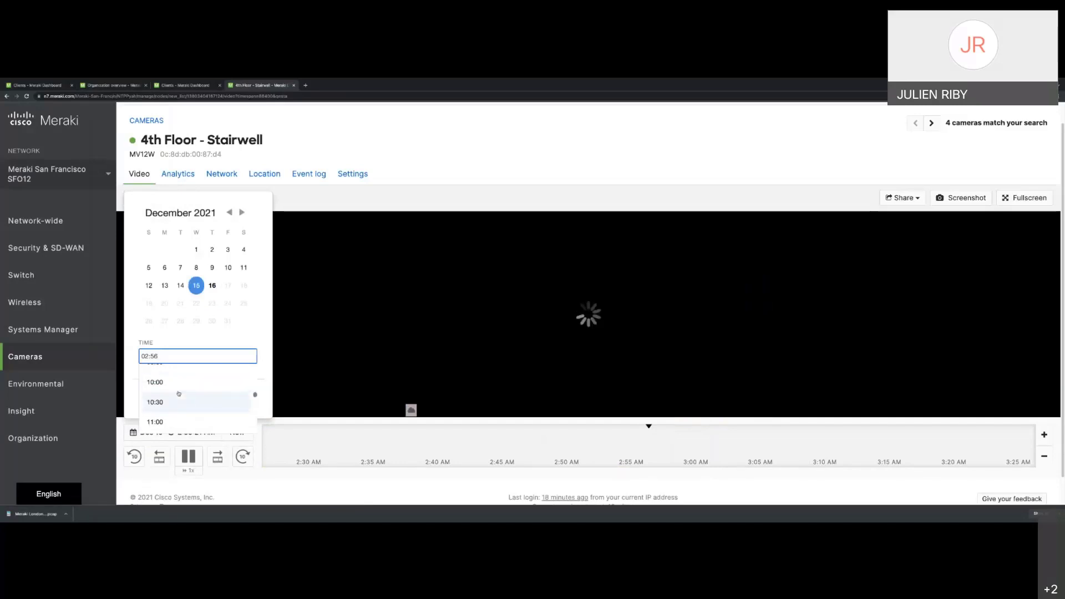
click(175, 388)
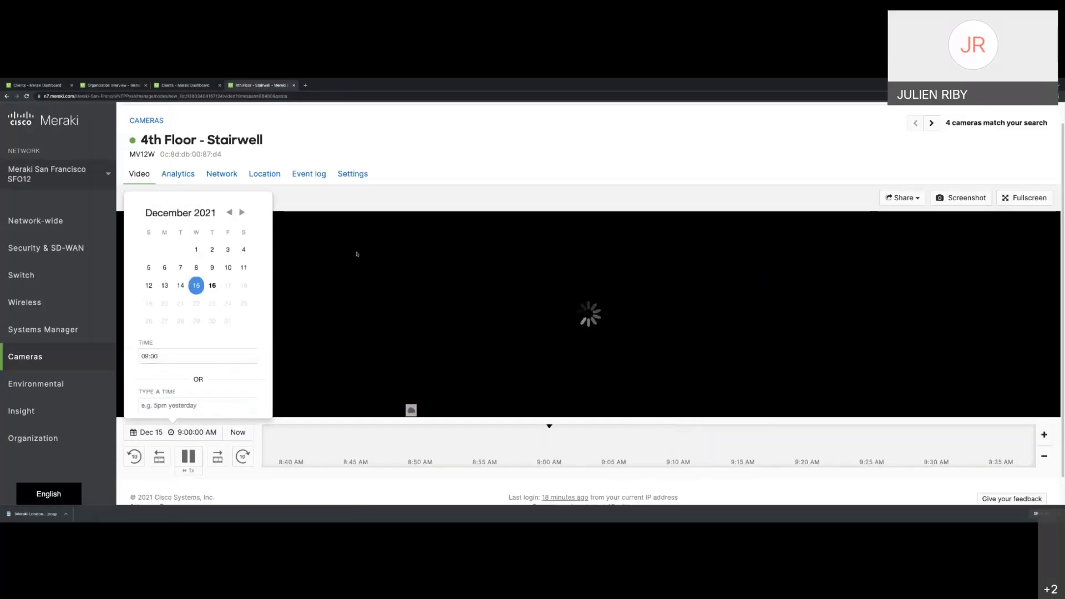
click(439, 189)
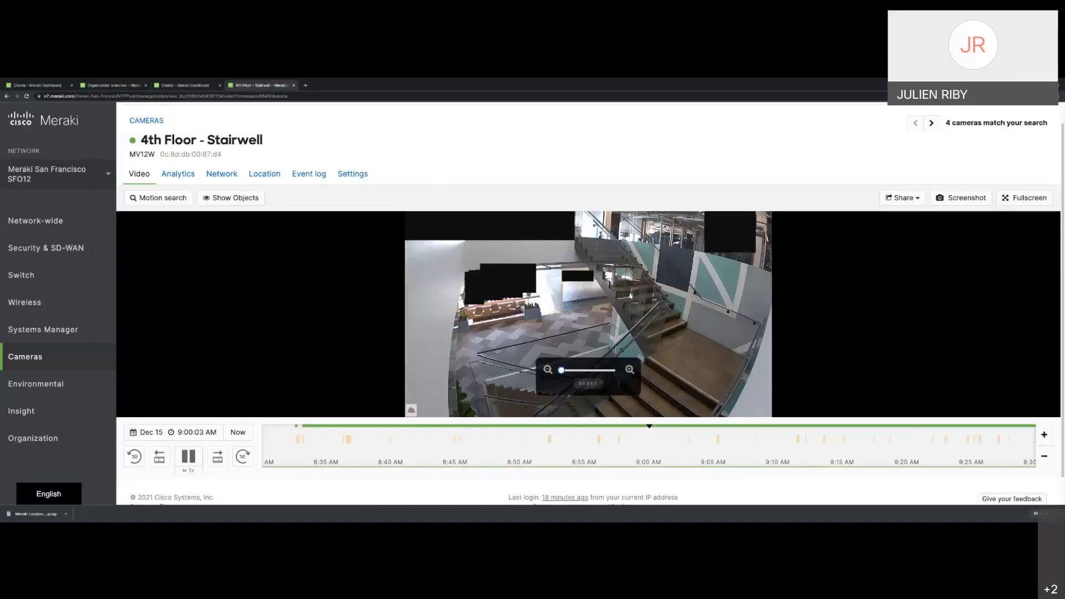
Run a motion search on a small rectangular area over the wall beside the upper stair landing.
click(163, 198)
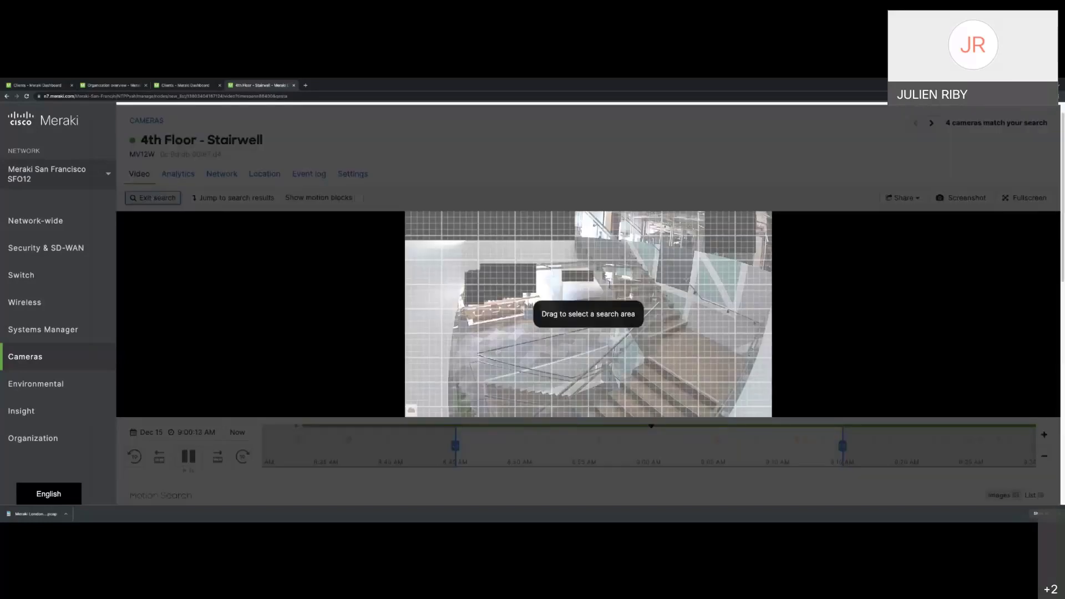
drag(680, 278, 723, 314)
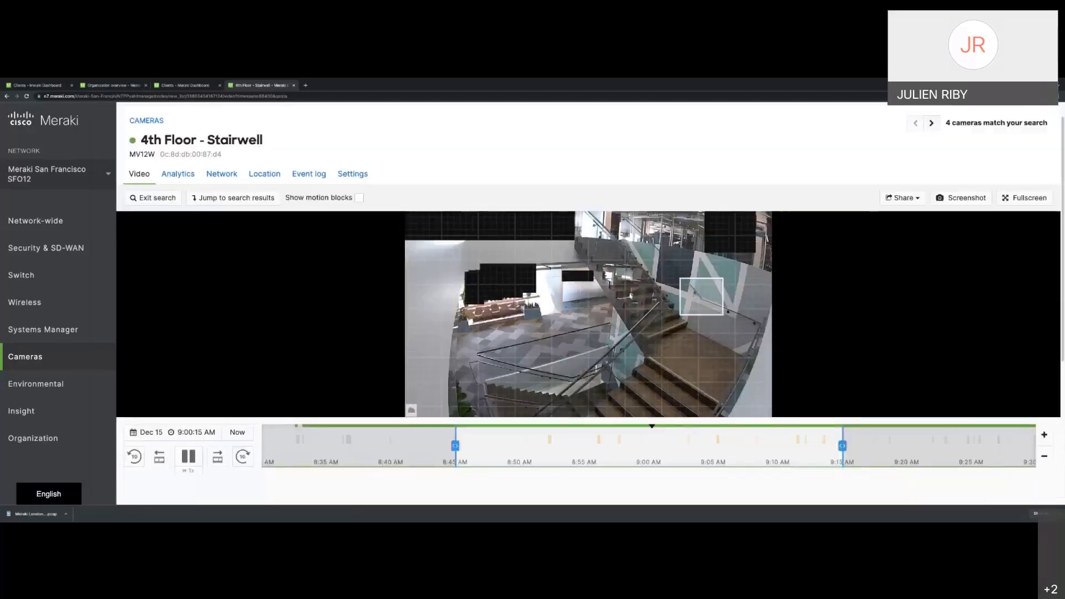
scroll(398, 261, down, 3)
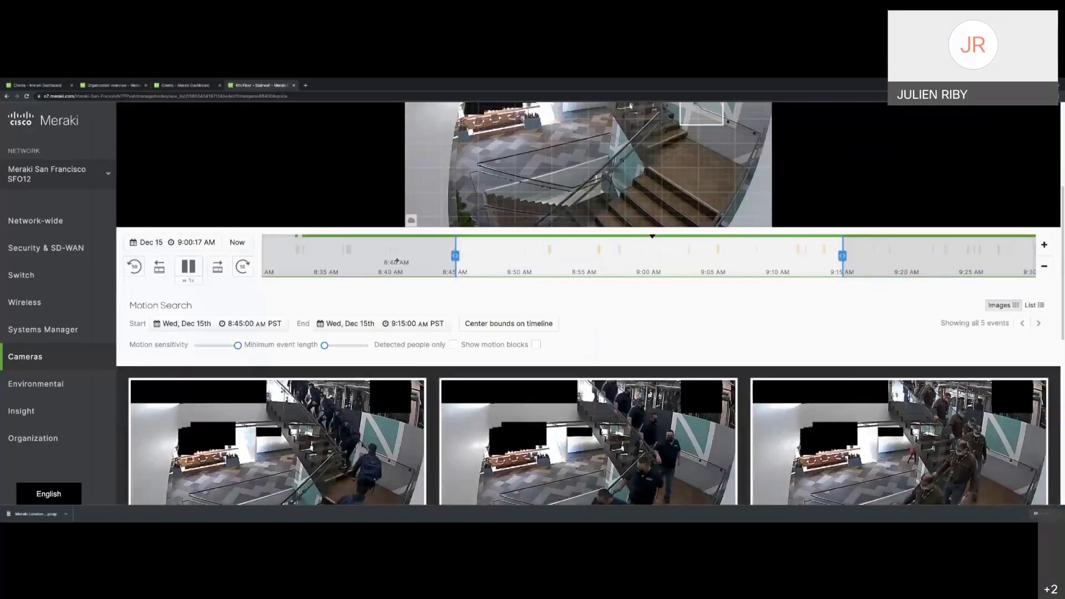
scroll(556, 324, up, 2)
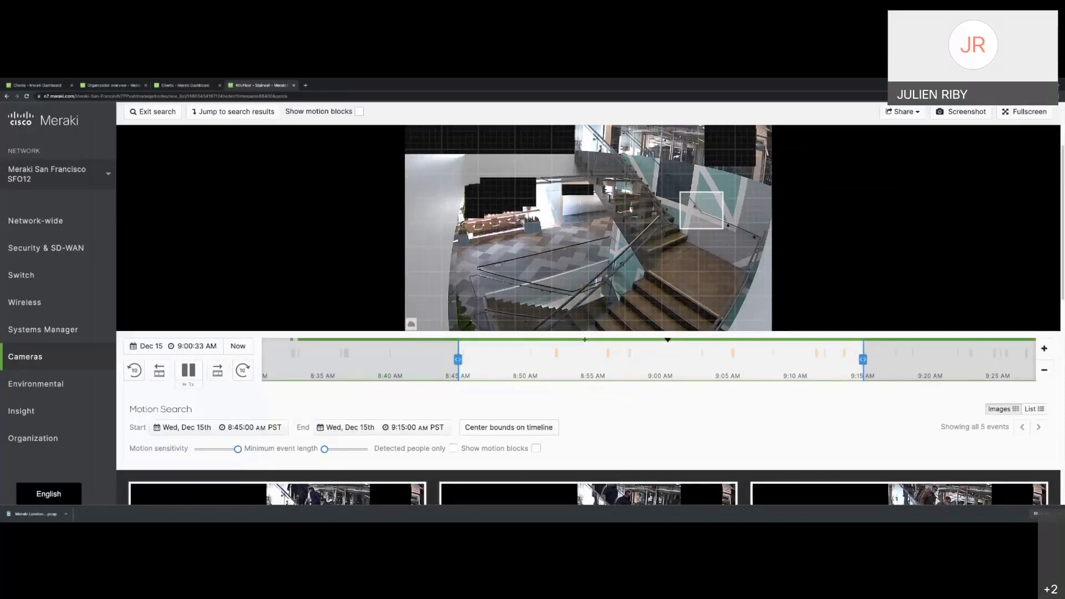
scroll(620, 396, down, 1)
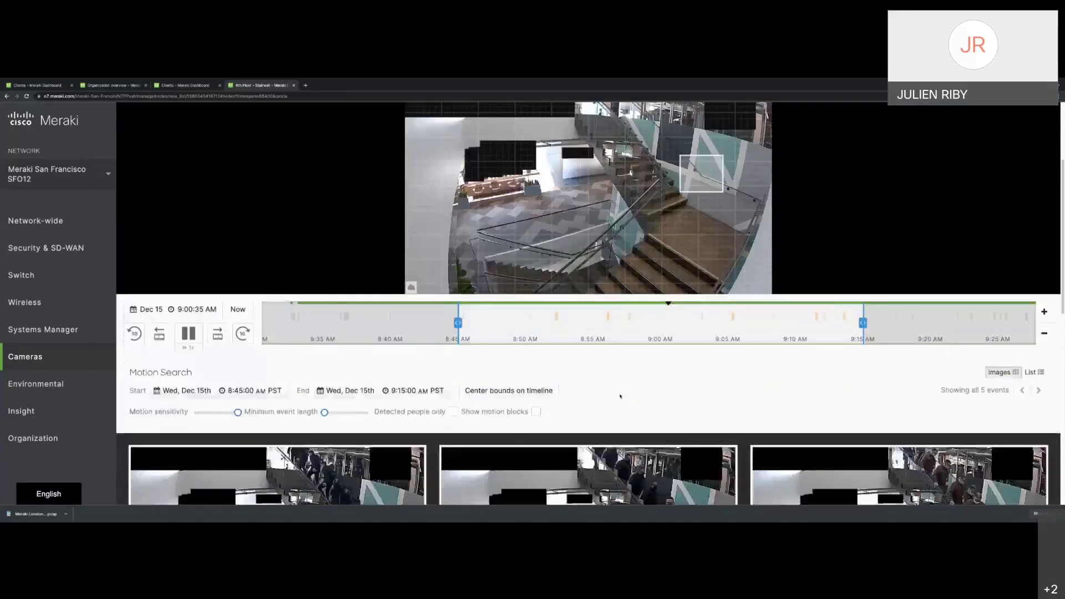
Open the motion recap of the 8:56:01 AM event from the search results and play its video.
scroll(620, 396, down, 5)
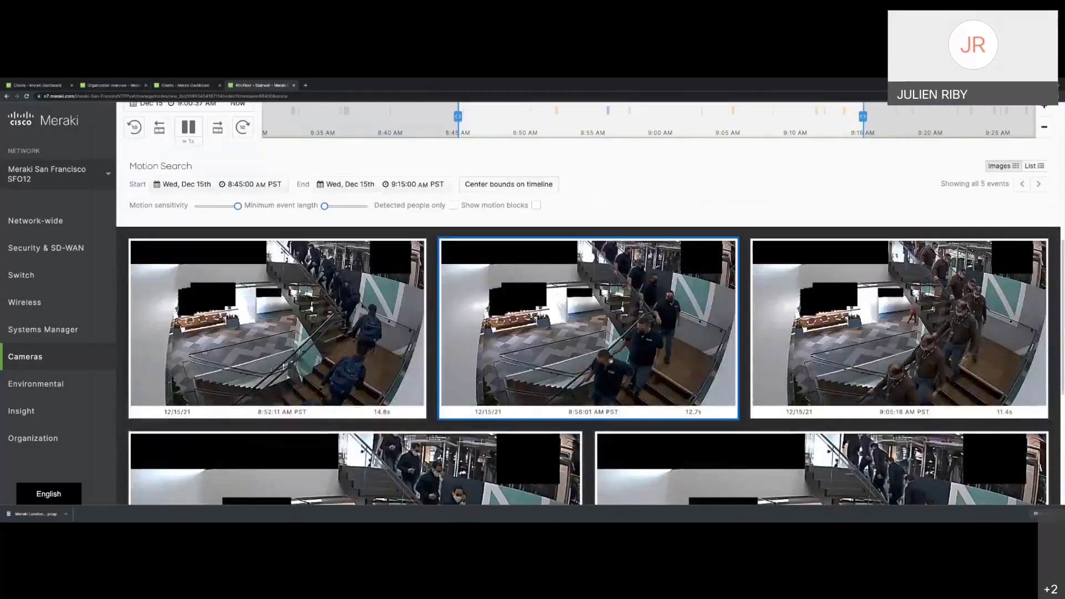
scroll(620, 396, down, 1)
click(277, 286)
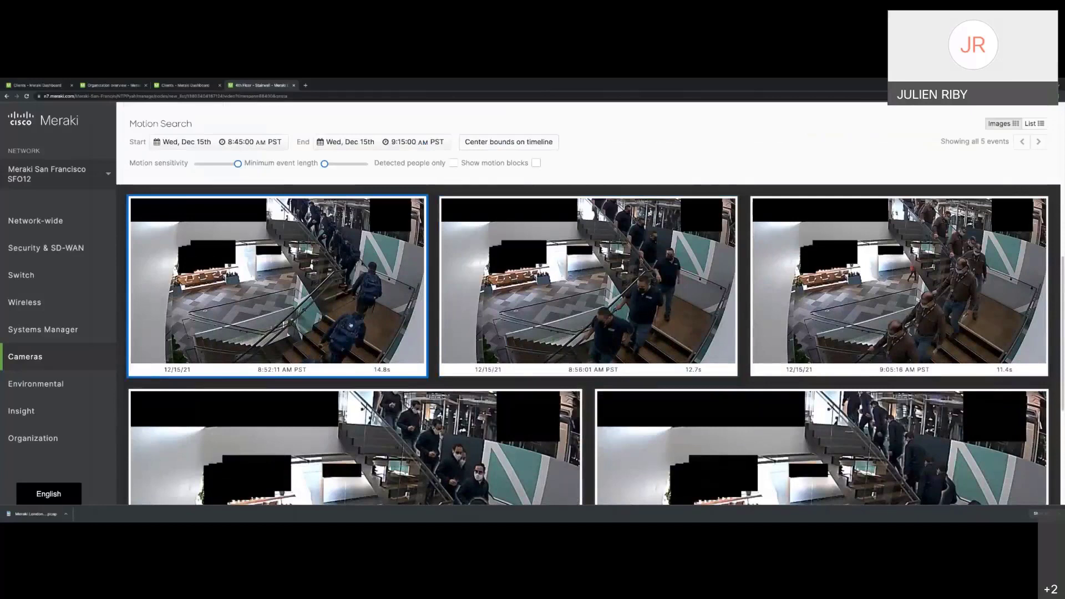
click(588, 286)
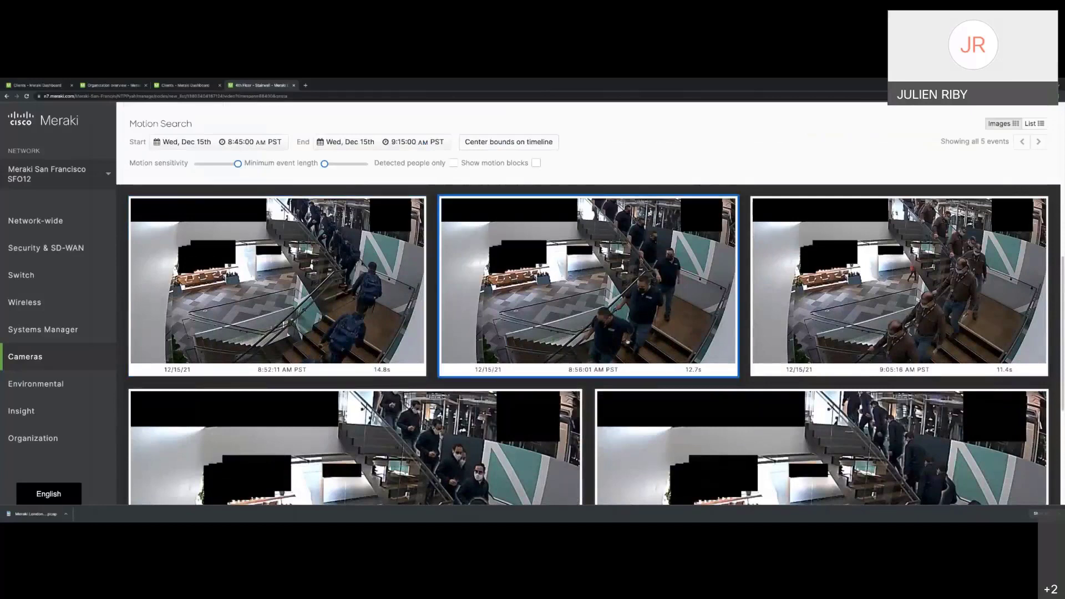
click(627, 342)
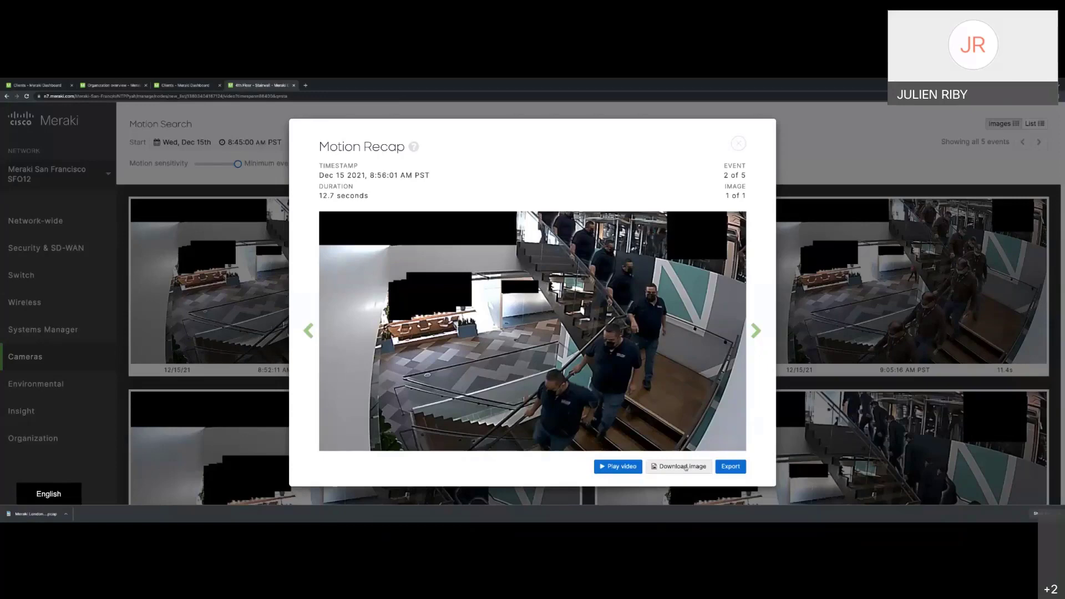
click(632, 467)
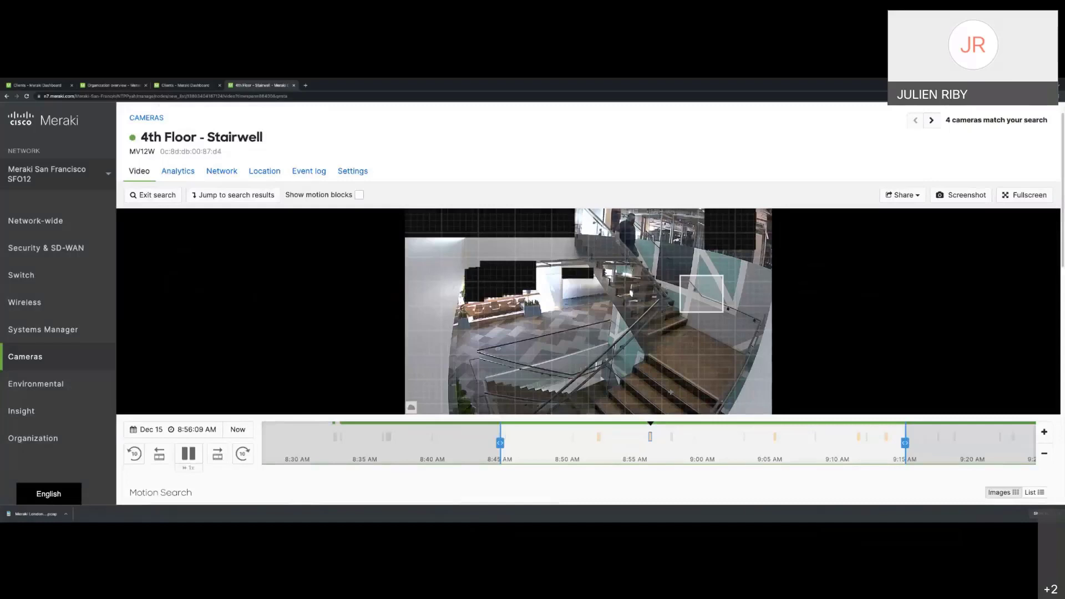
Preview the motion events around 8:52, 8:56 and 9:05 AM on the playback timeline.
mouse_move(601, 442)
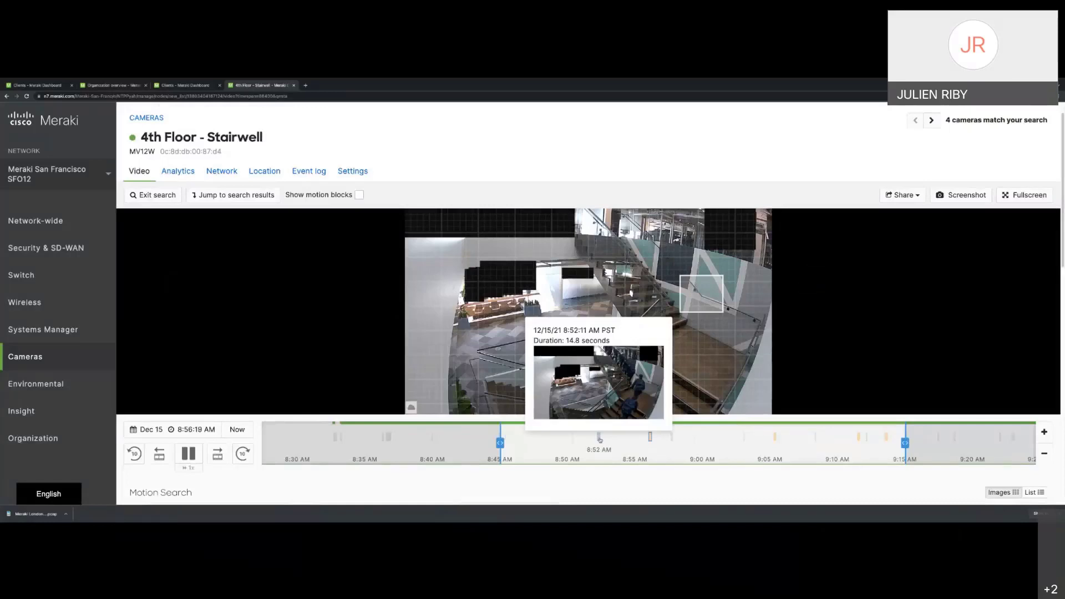
mouse_move(650, 437)
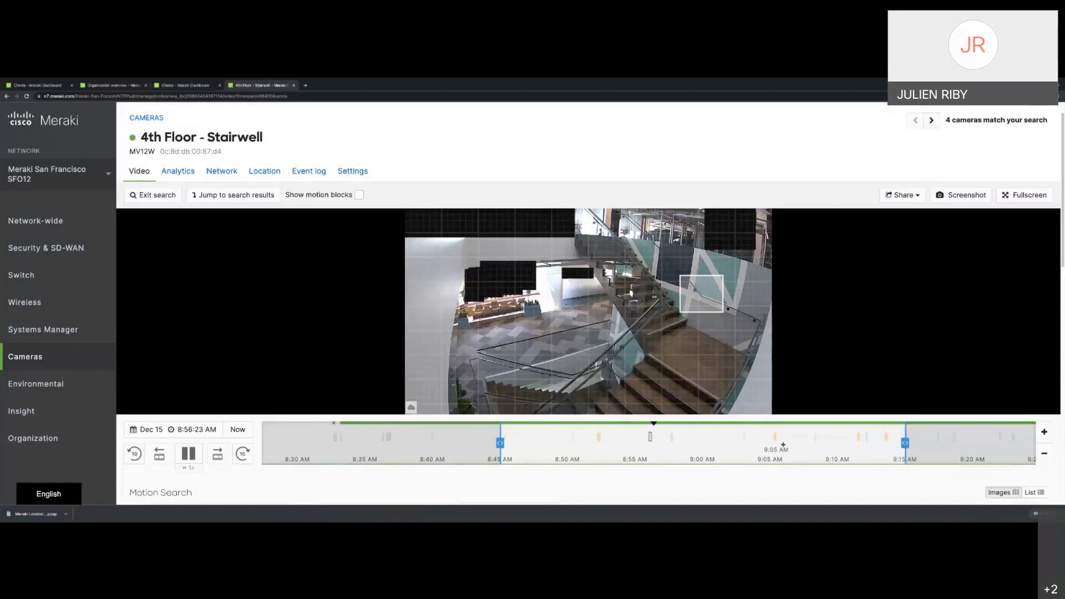
mouse_move(774, 438)
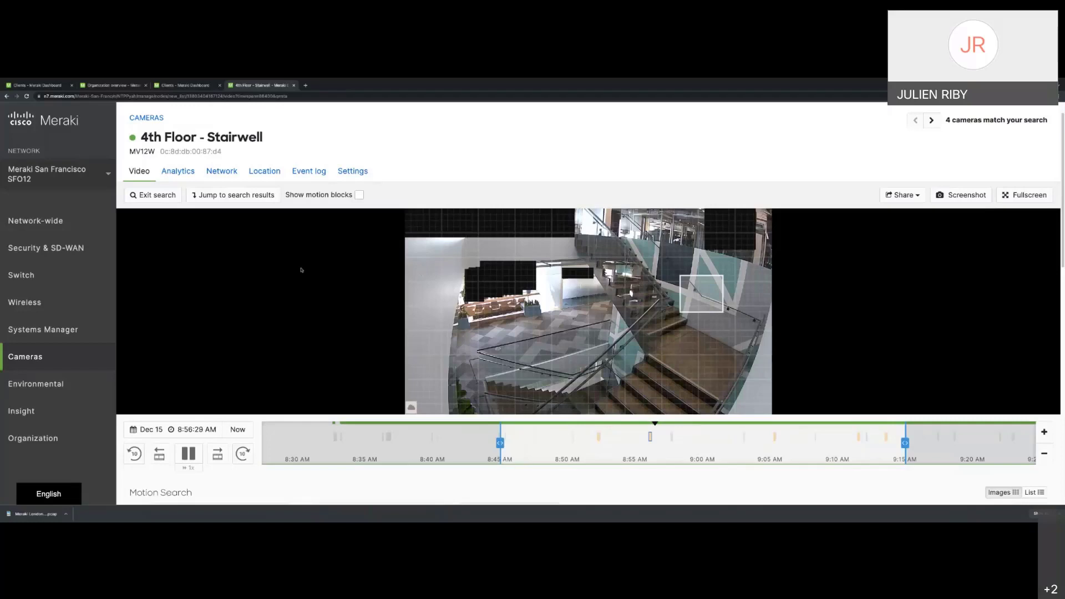
Open the stairwell camera's analytics and set the date to 2021-12-15 to review people detection and motion heatmaps.
click(183, 178)
click(255, 242)
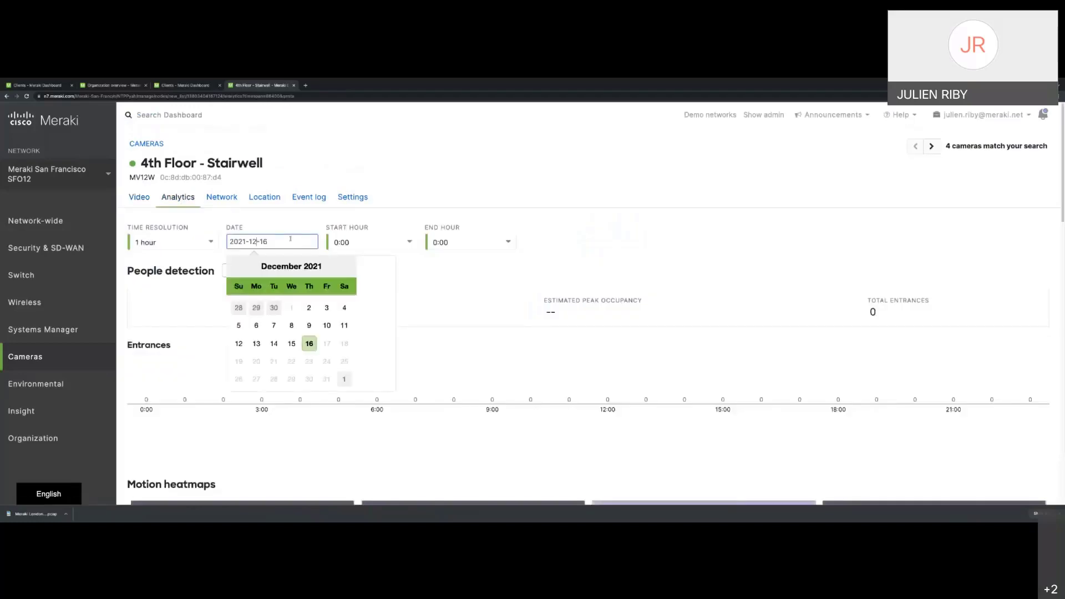
key(shift+End)
key(ctrl+a)
text(2021-12-15)
click(582, 230)
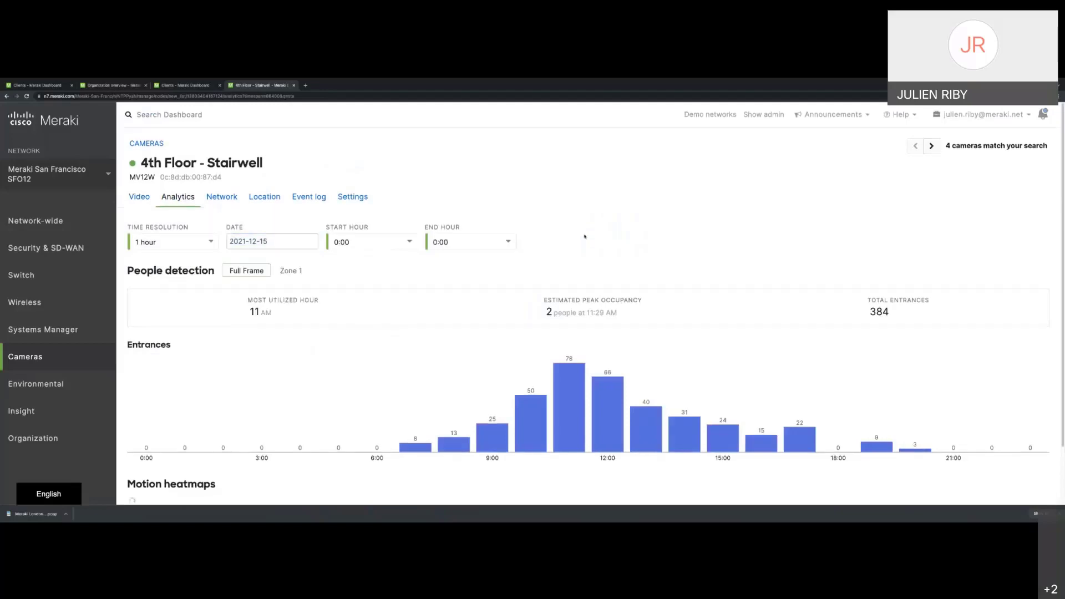
scroll(582, 238, down, 2)
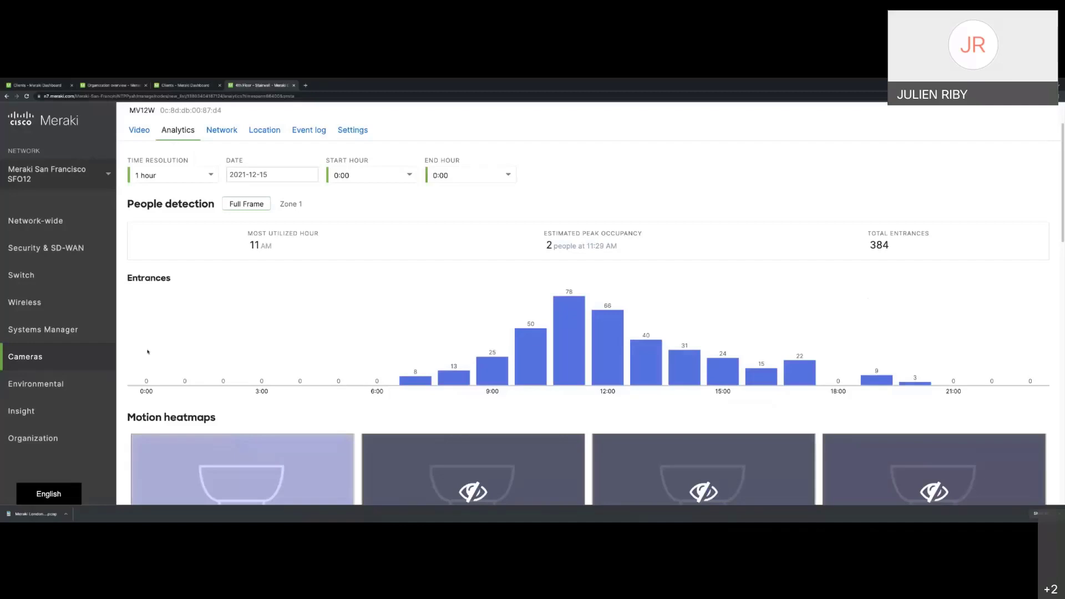
Open the environmental sensors overview and list the sensors alerting on temperature.
mouse_move(114, 383)
click(137, 406)
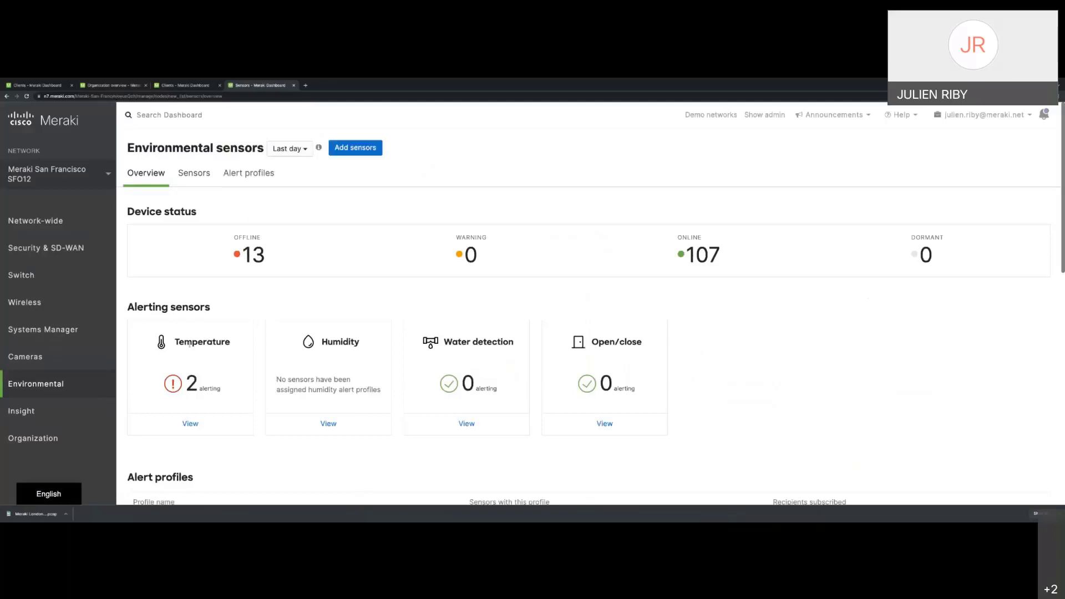
click(190, 424)
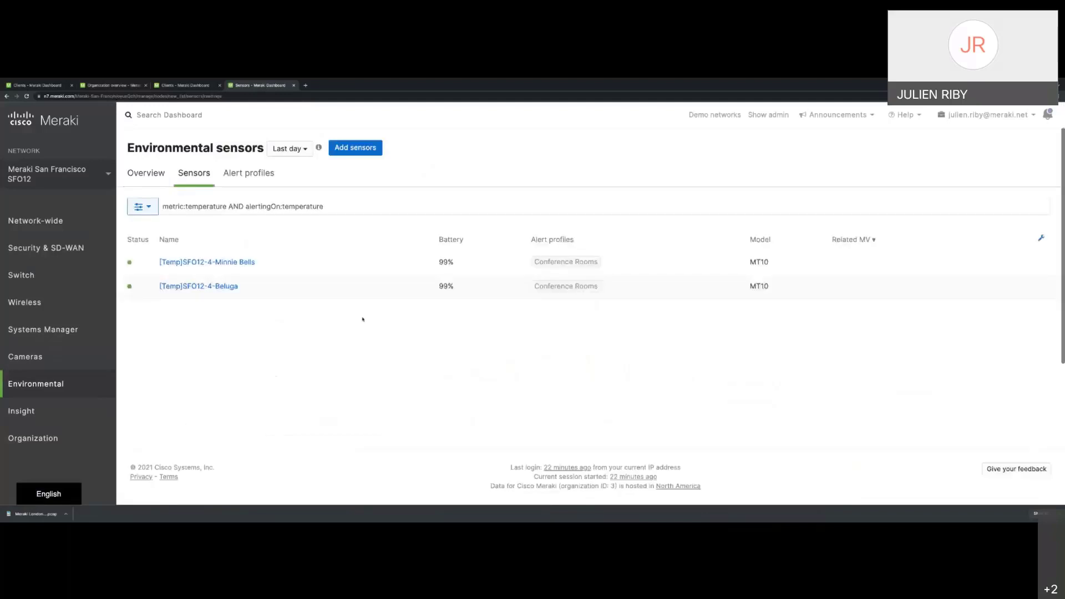
Open the [Temp]SFO12-4-Minnie Bells sensor and examine its energy saving chart and temperature and humidity readings.
click(241, 263)
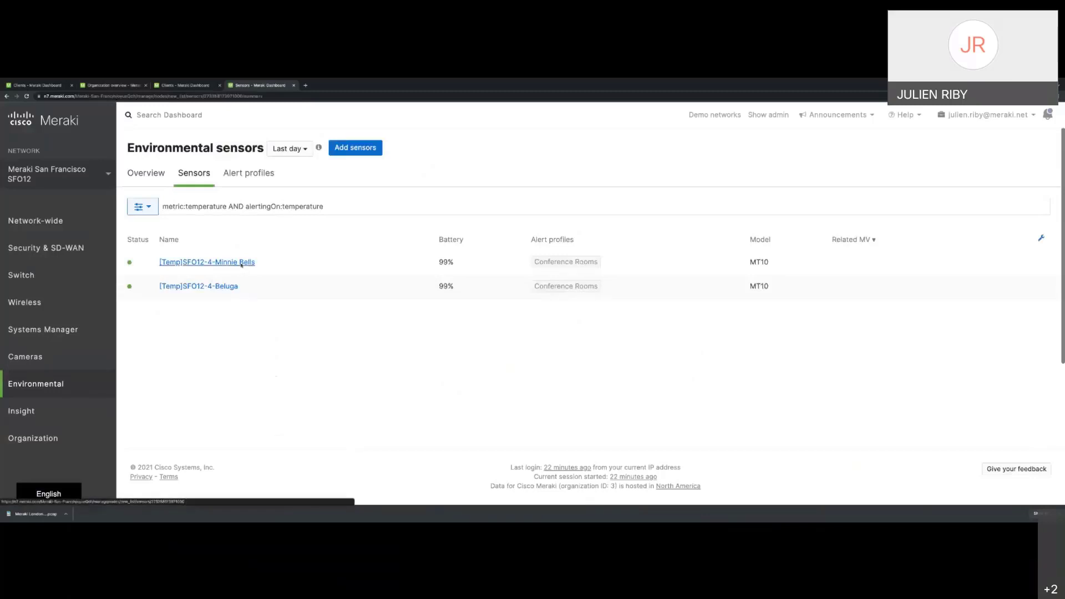
scroll(539, 260, down, 2)
scroll(537, 265, down, 3)
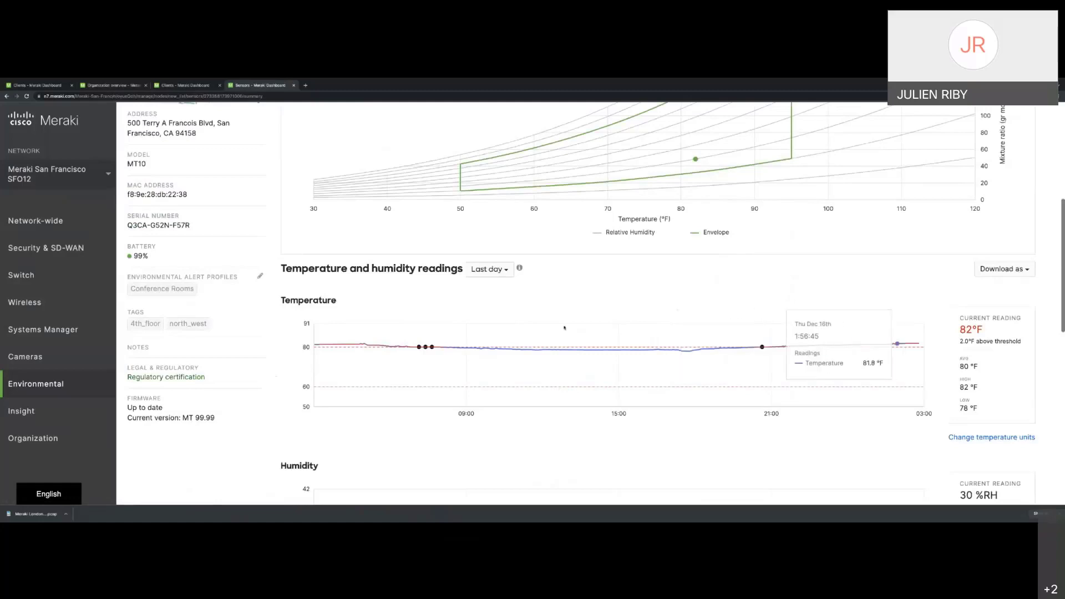
scroll(327, 270, up, 1)
scroll(326, 270, up, 5)
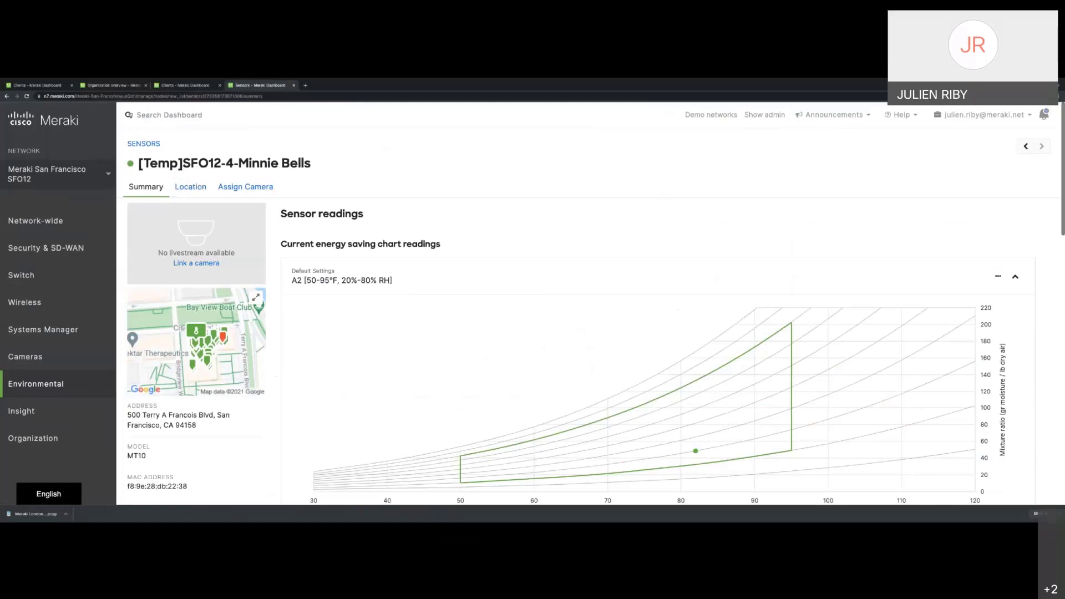
Return to the environmental sensors list and show the network's alert profiles.
click(139, 143)
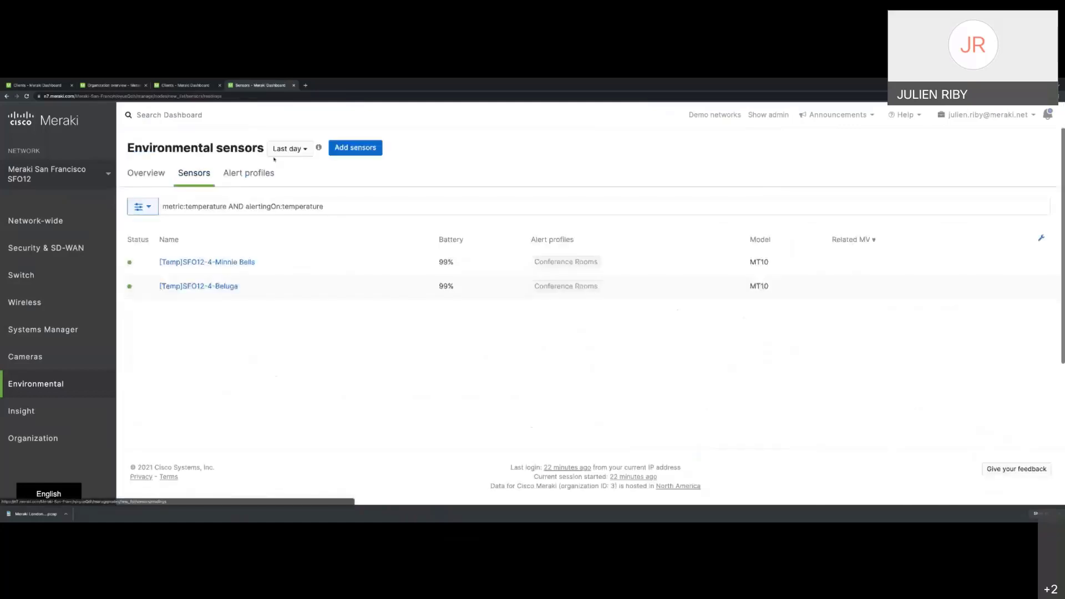
click(261, 173)
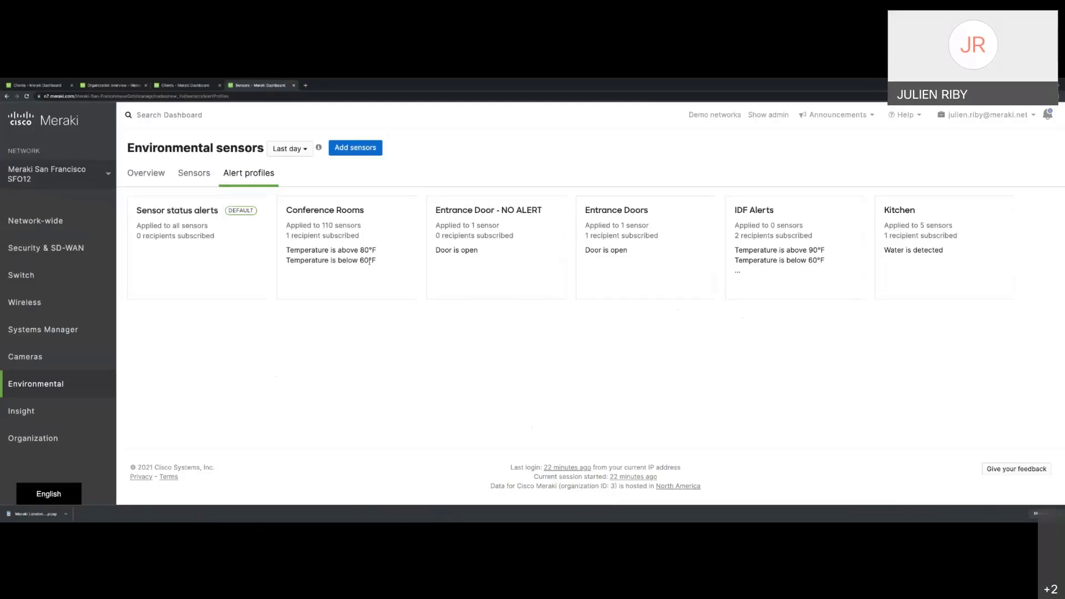
Load the Meraki Marketplace at apps.meraki.io in a new browser tab and filter the apps by the Manufacturing industry.
click(305, 85)
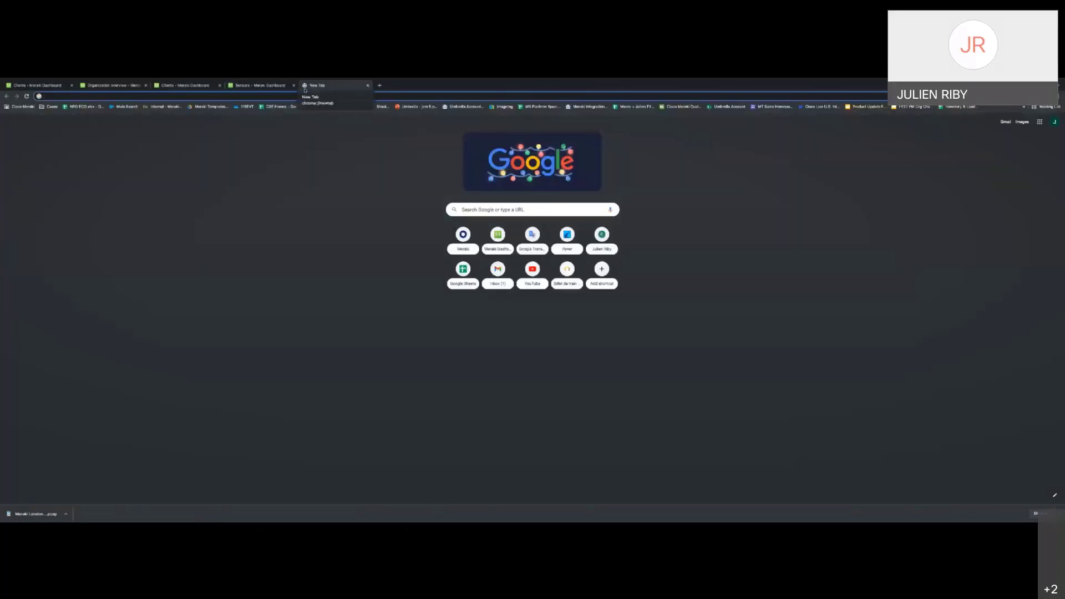
text(apps.meraki.io)
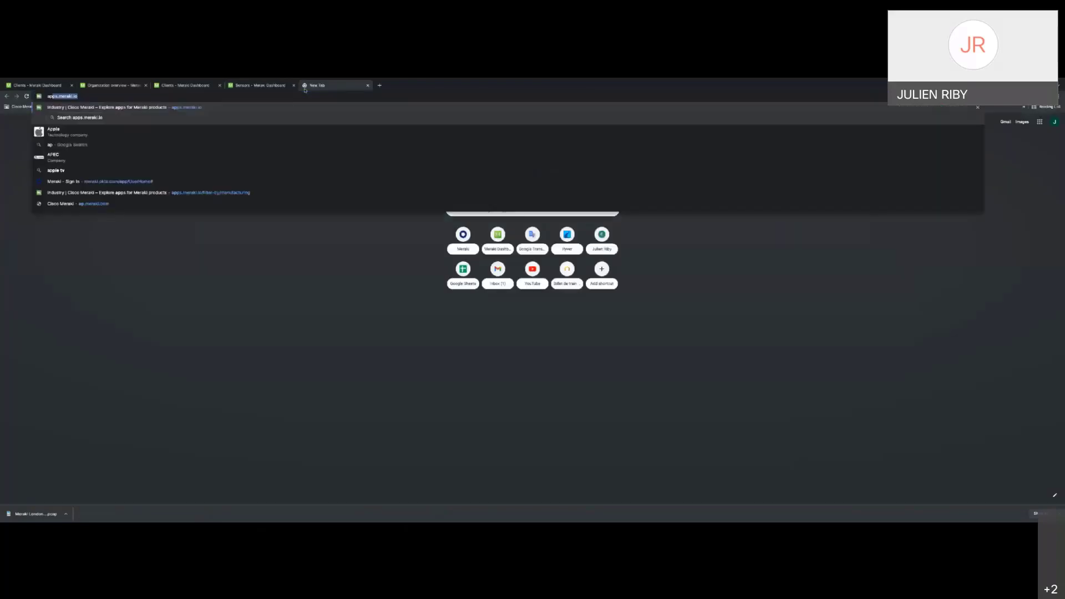
key(Return)
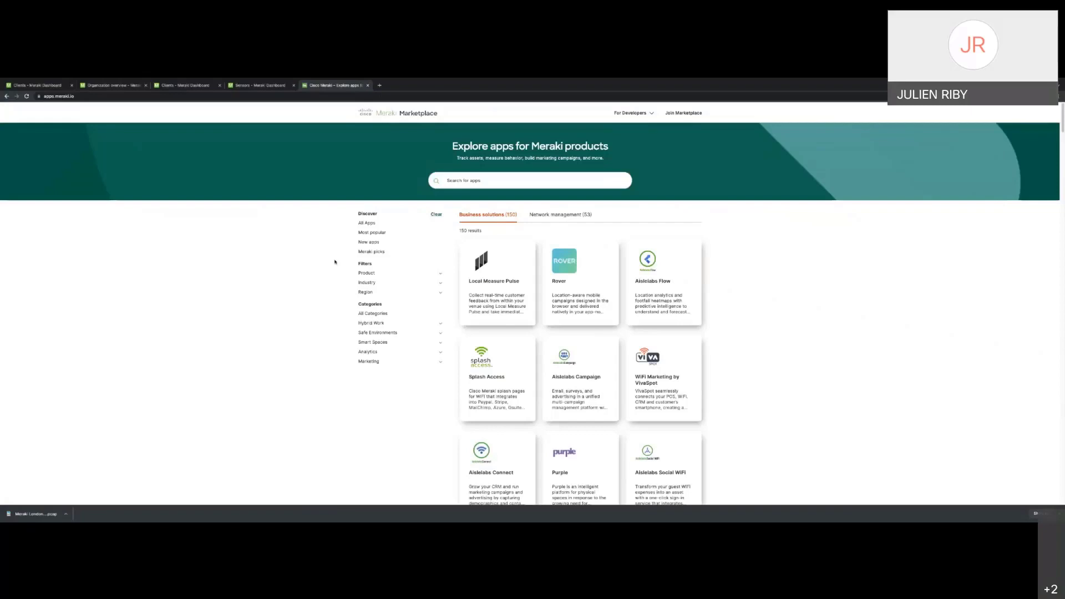
click(390, 285)
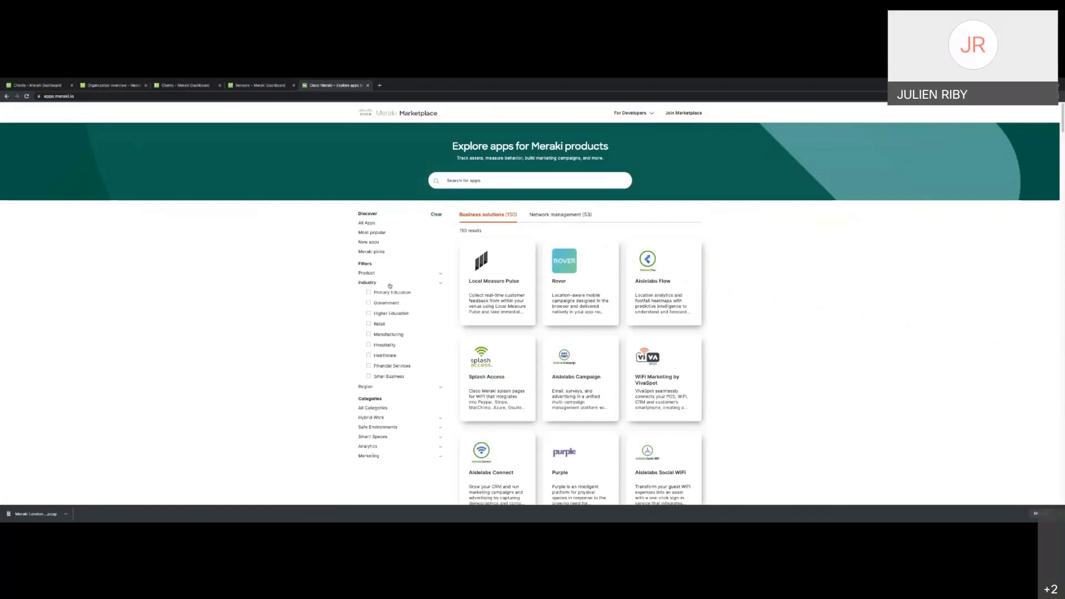
click(379, 335)
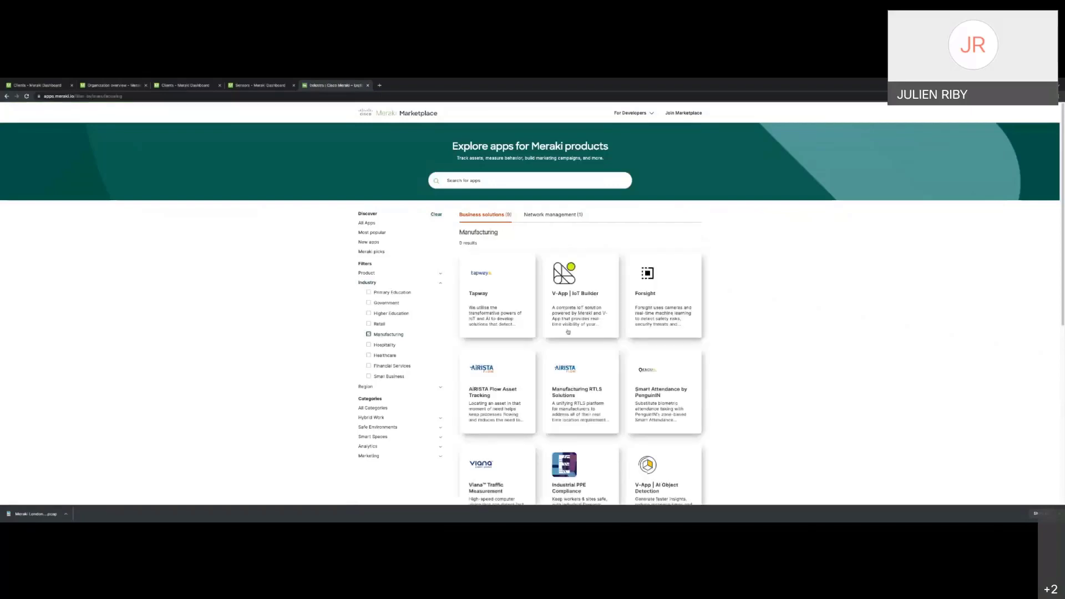
Open the Industrial PPE Compliance app's page and bring up the first video in its gallery.
scroll(571, 355, down, 2)
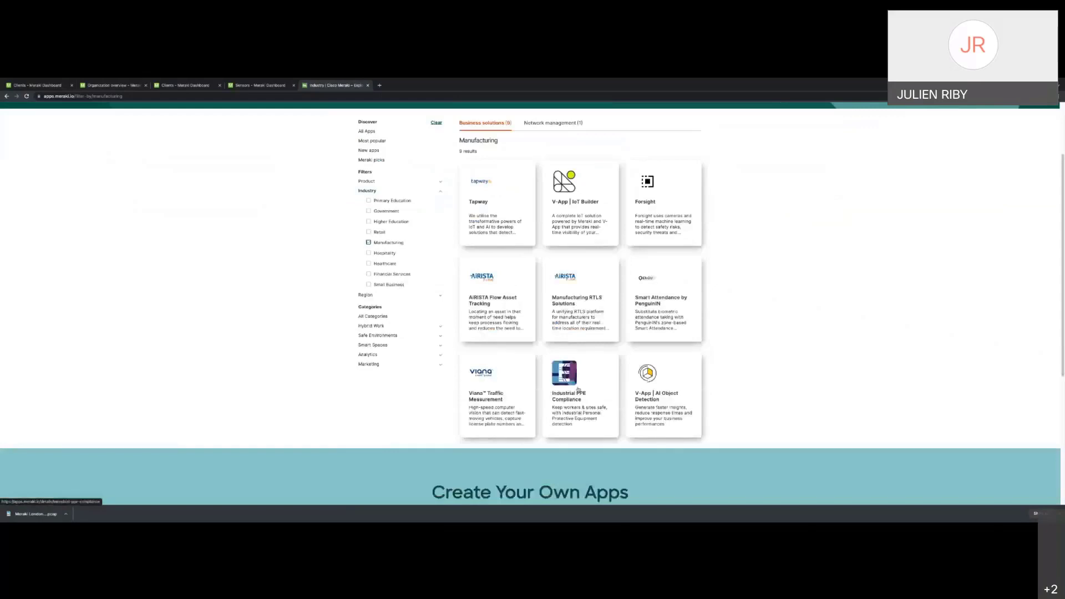
click(578, 390)
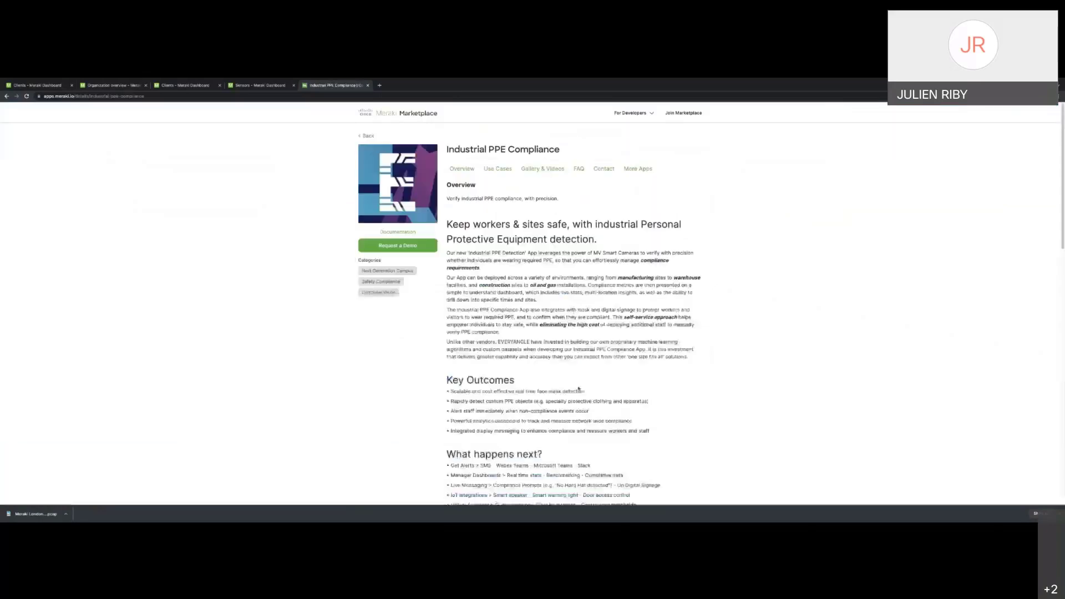
scroll(536, 274, down, 5)
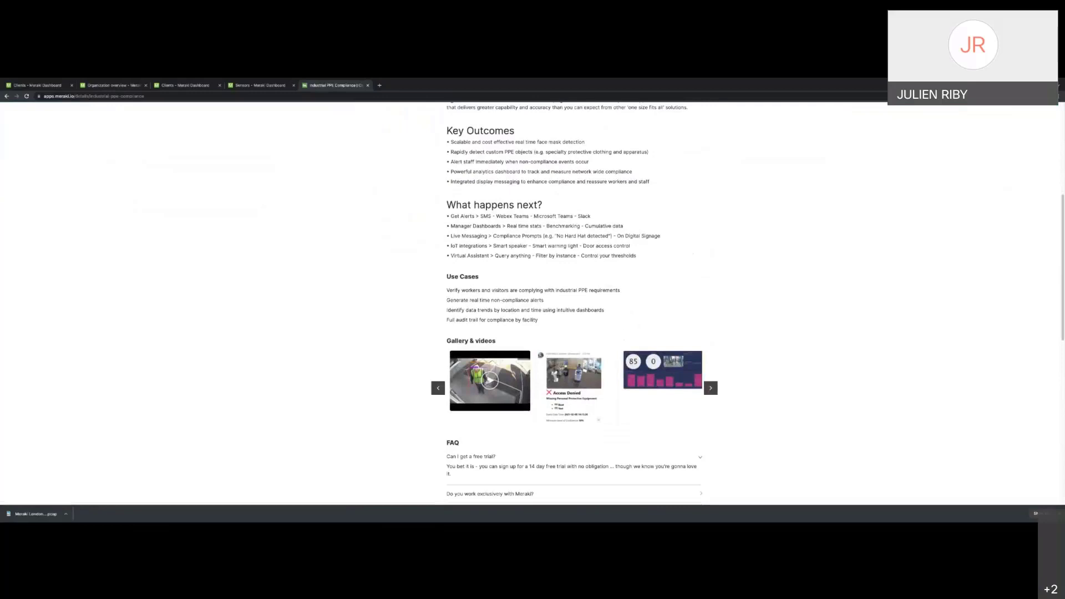
click(490, 380)
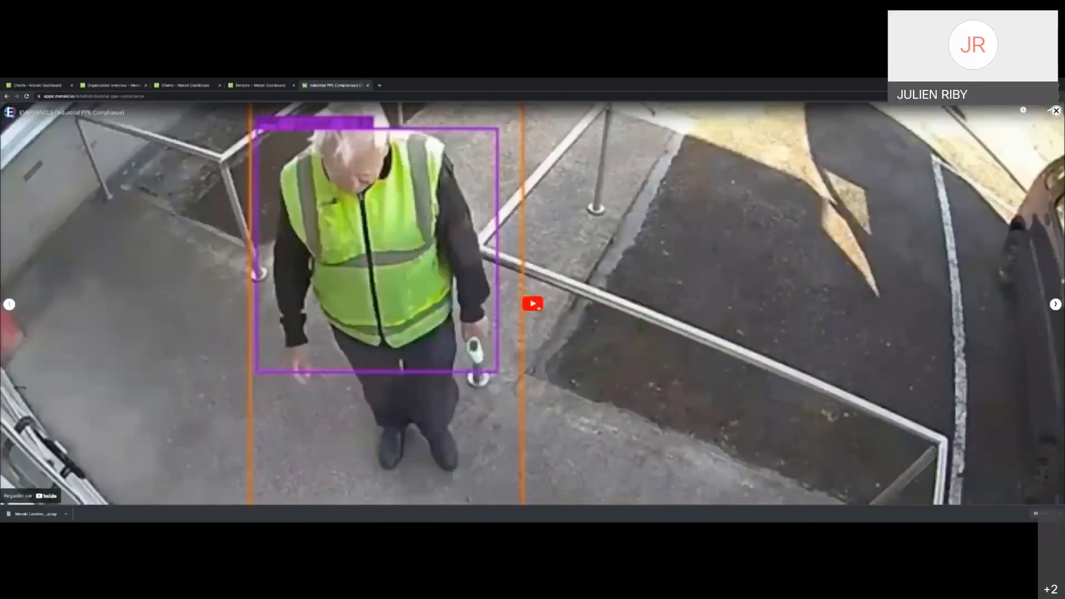
Play the Industrial PPE Compliance video muted, skip ahead to the person wearing a safety vest, and briefly pause it to examine the PPE detection.
click(533, 304)
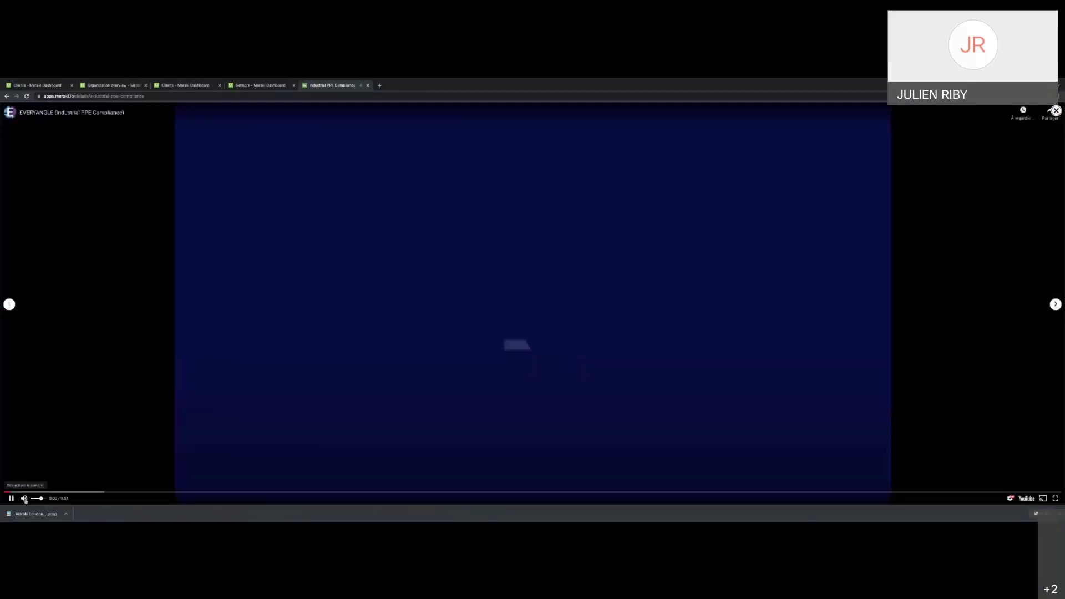
click(24, 499)
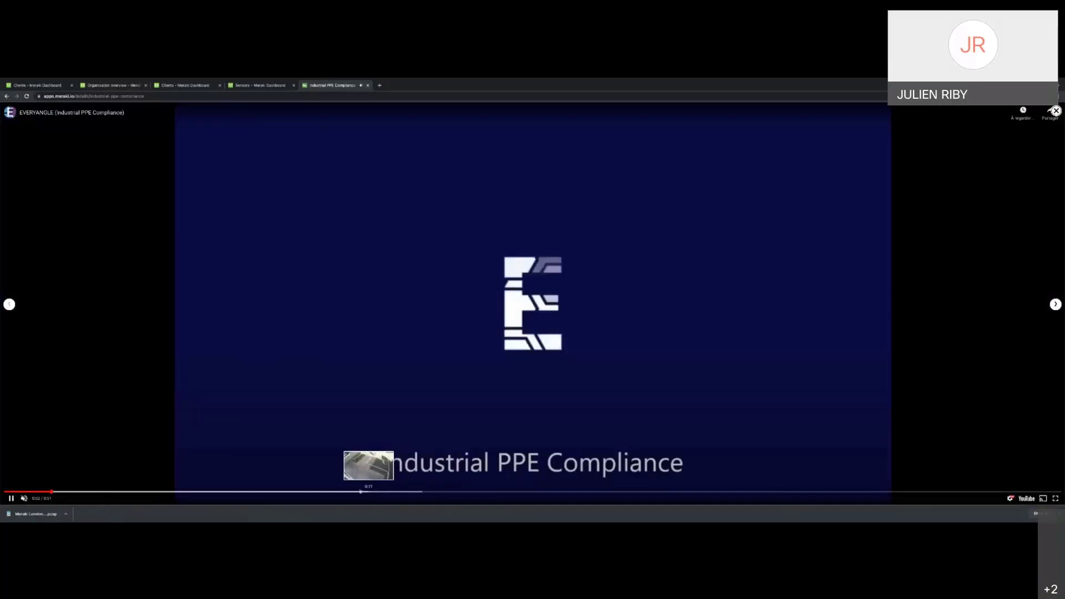
click(361, 492)
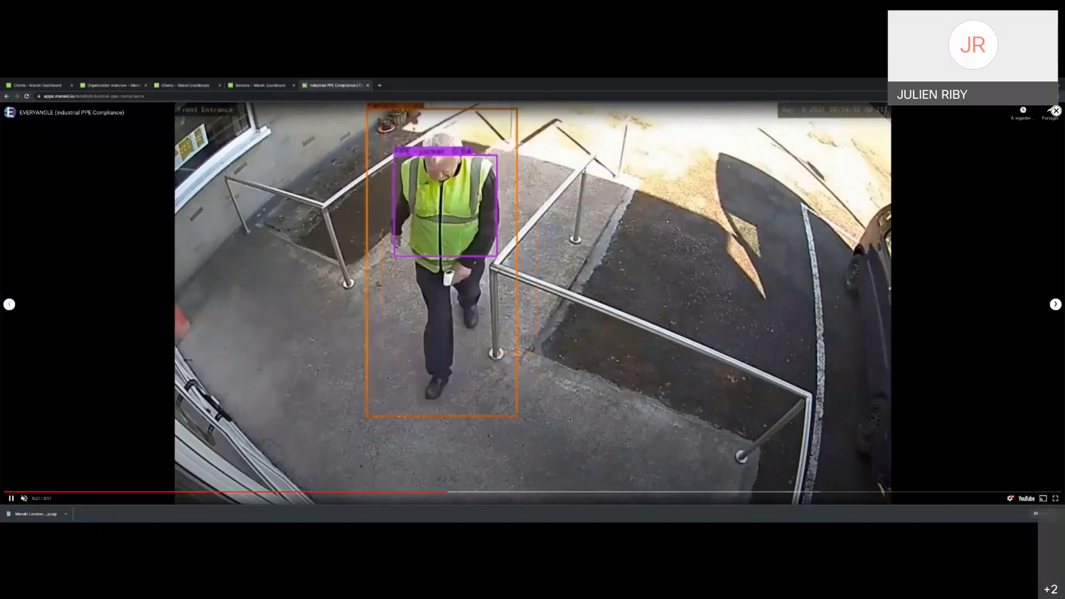
click(459, 492)
key(space)
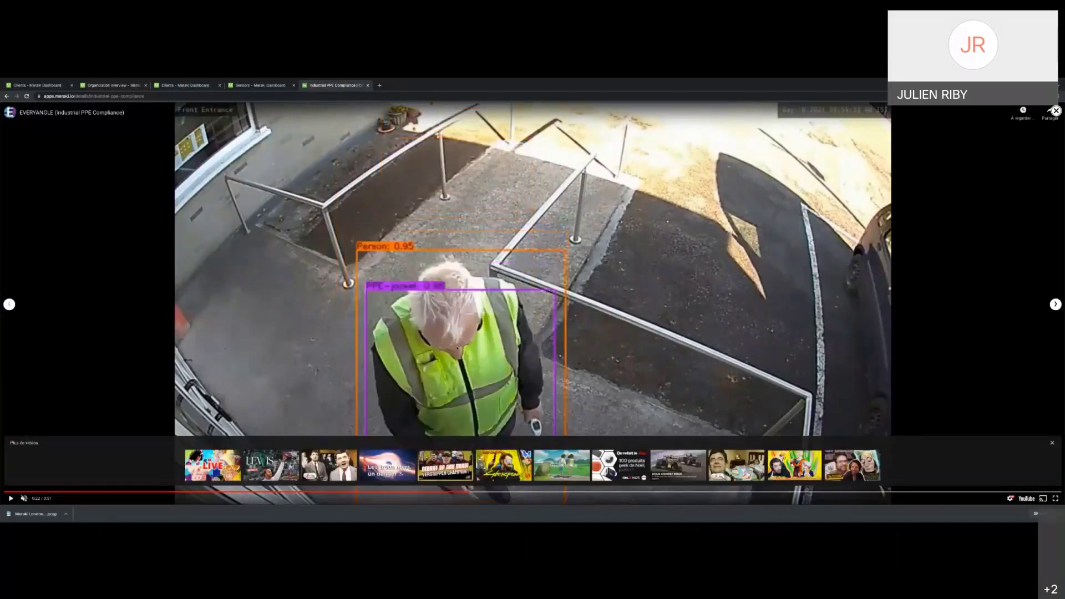
key(space)
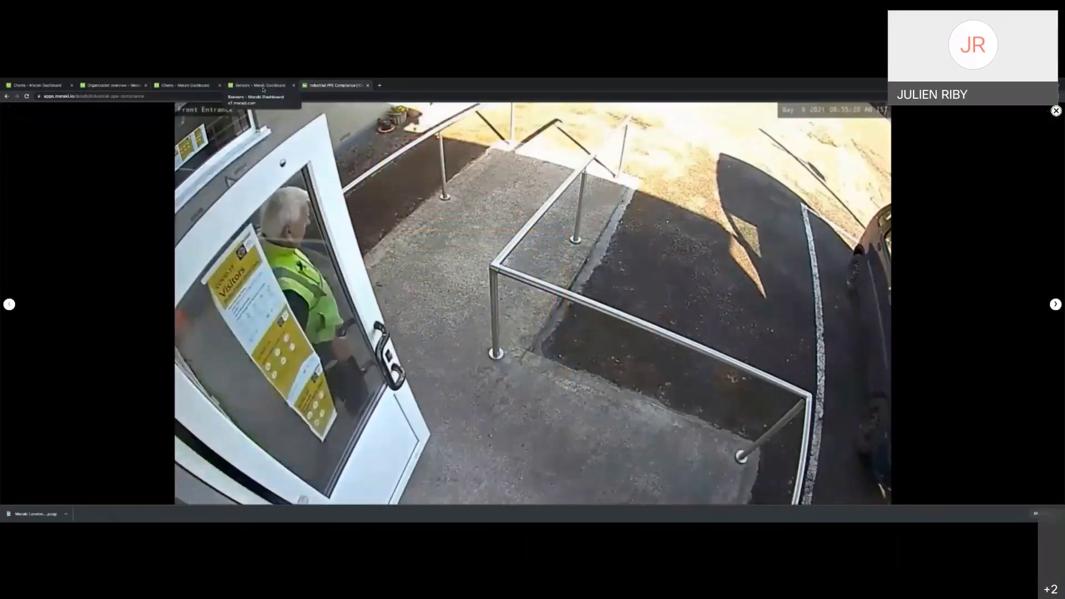
Close the Industrial PPE Compliance browser tab and return to the environmental sensors alert profiles in the Meraki dashboard.
click(368, 86)
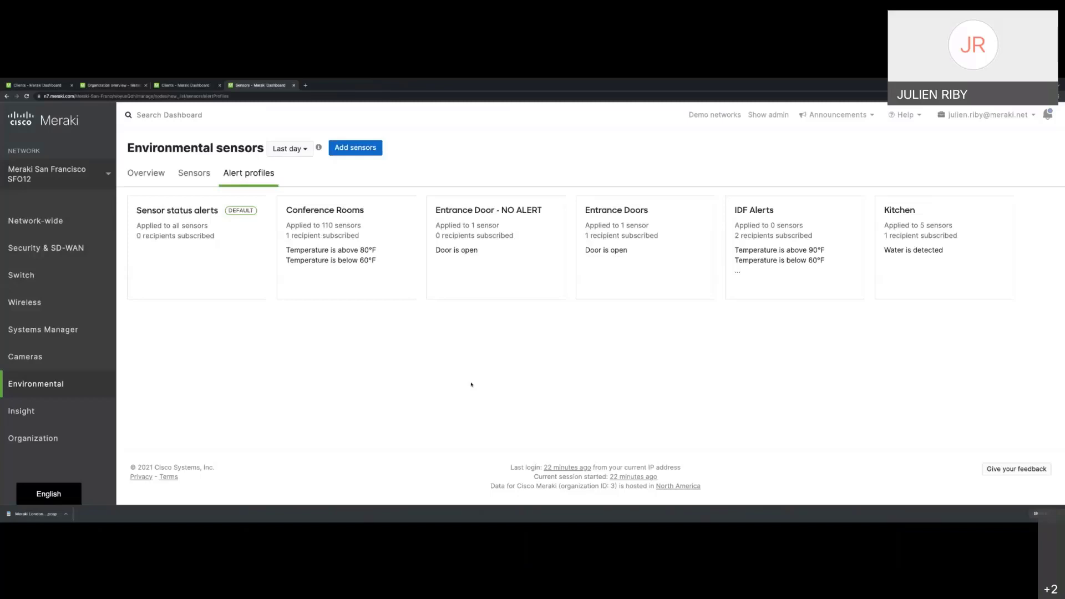
mouse_move(99, 303)
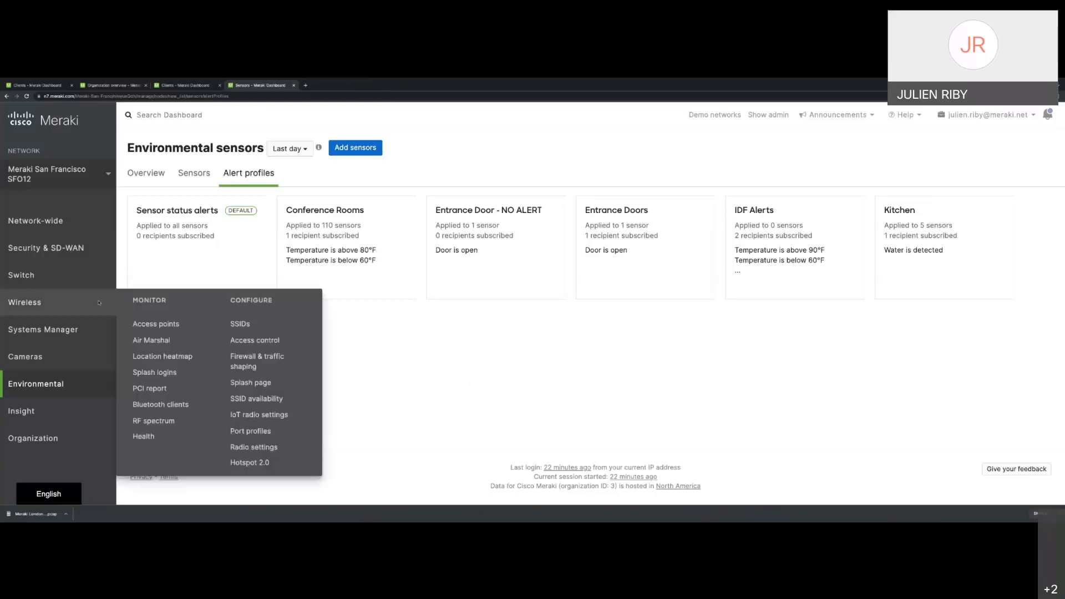